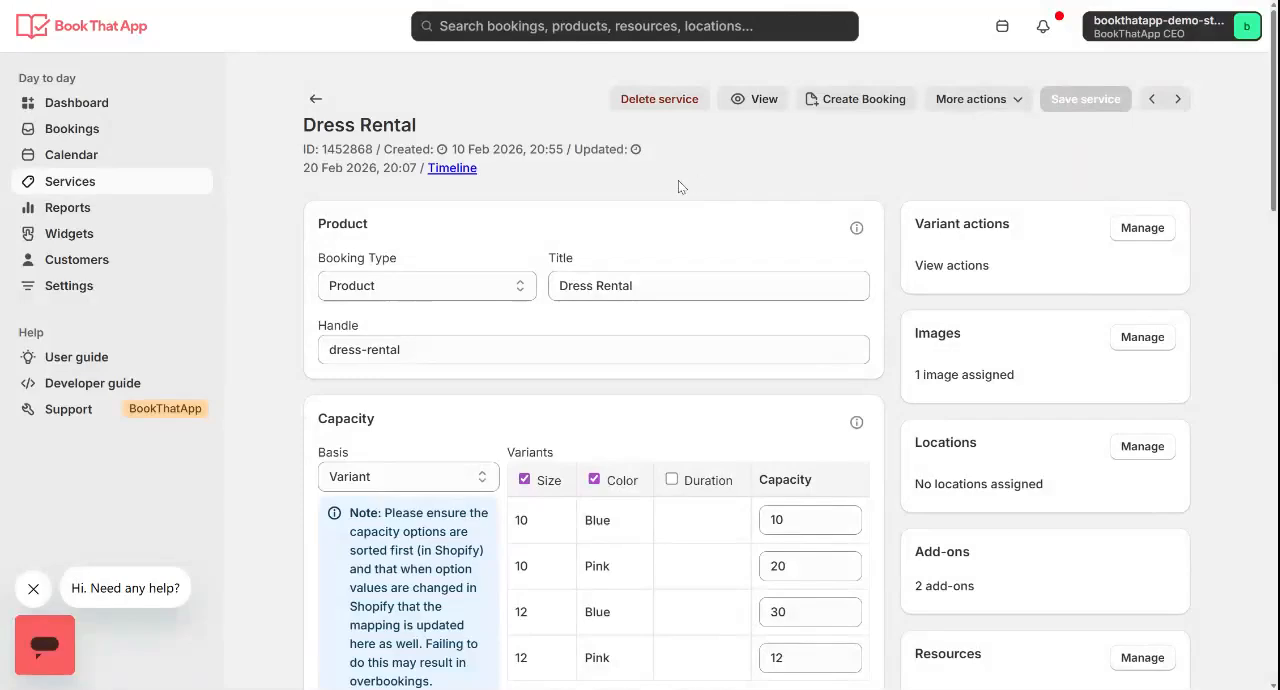
Look over the Dress Rental service's product details and variant capacity settings
scroll(668, 186, down, 1)
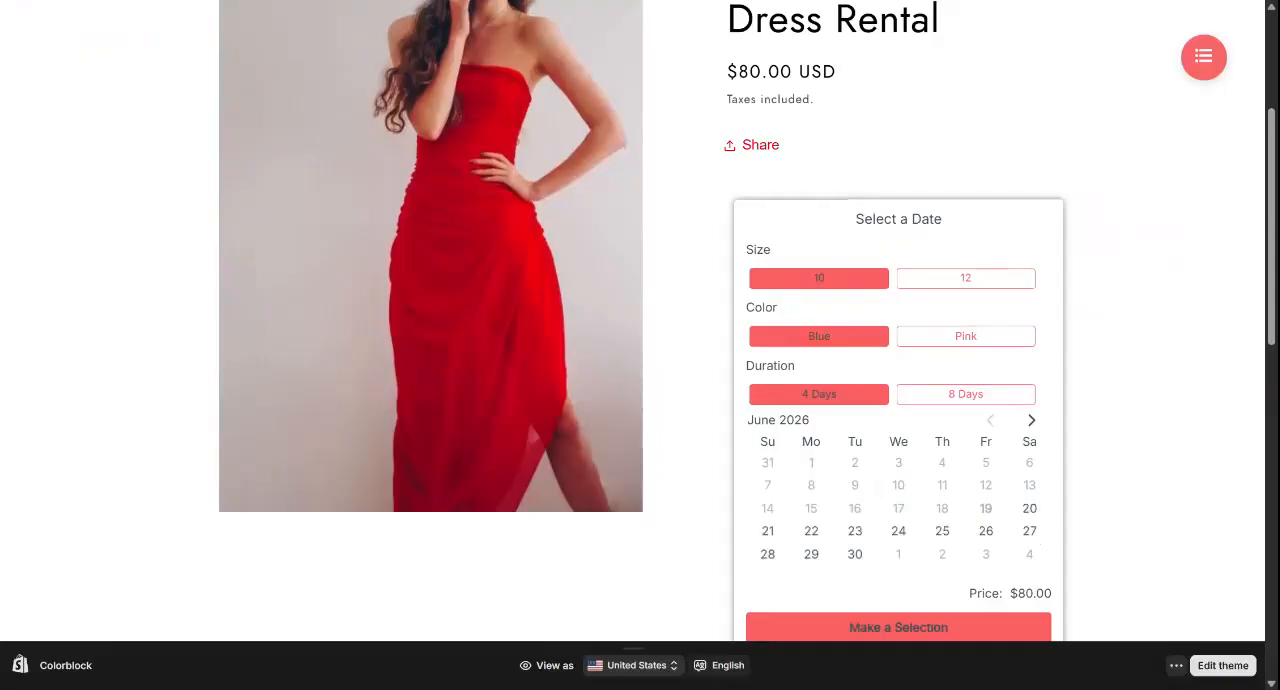
scroll(779, 268, down, 1)
scroll(779, 268, up, 1)
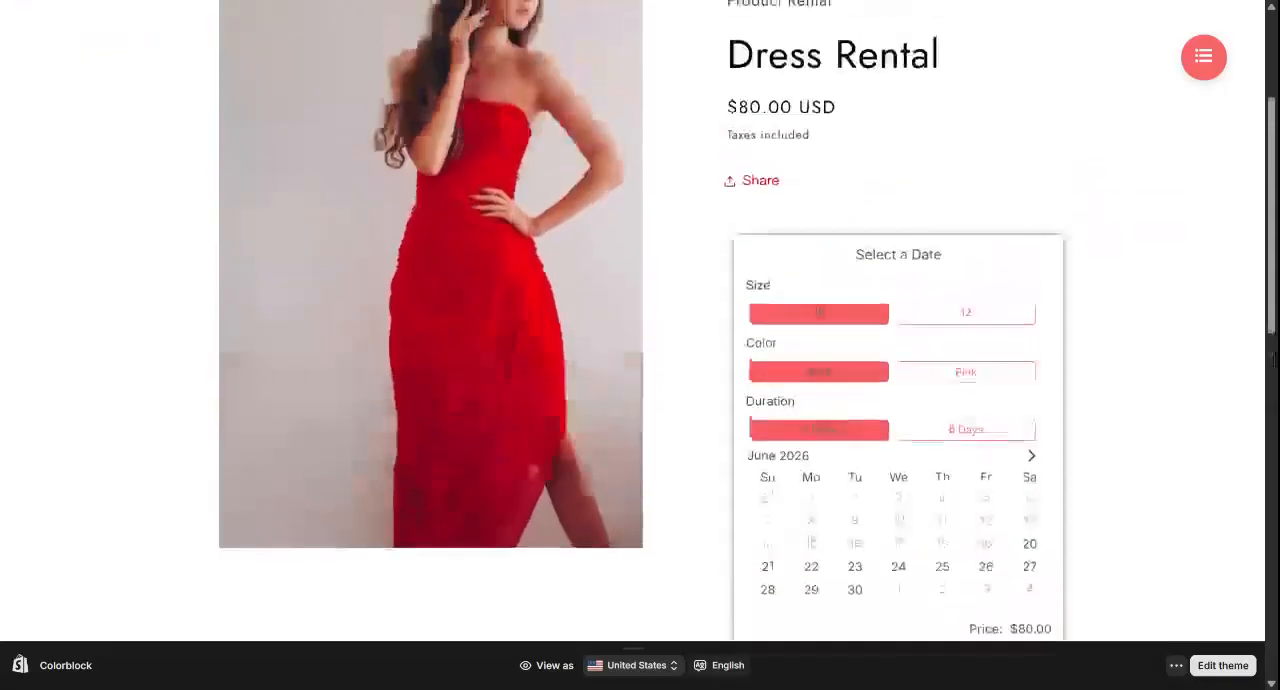
On the storefront's Dress Rental page, try both durations, keep 4 Days and set June 22, 2026 as the start date
scroll(779, 268, down, 2)
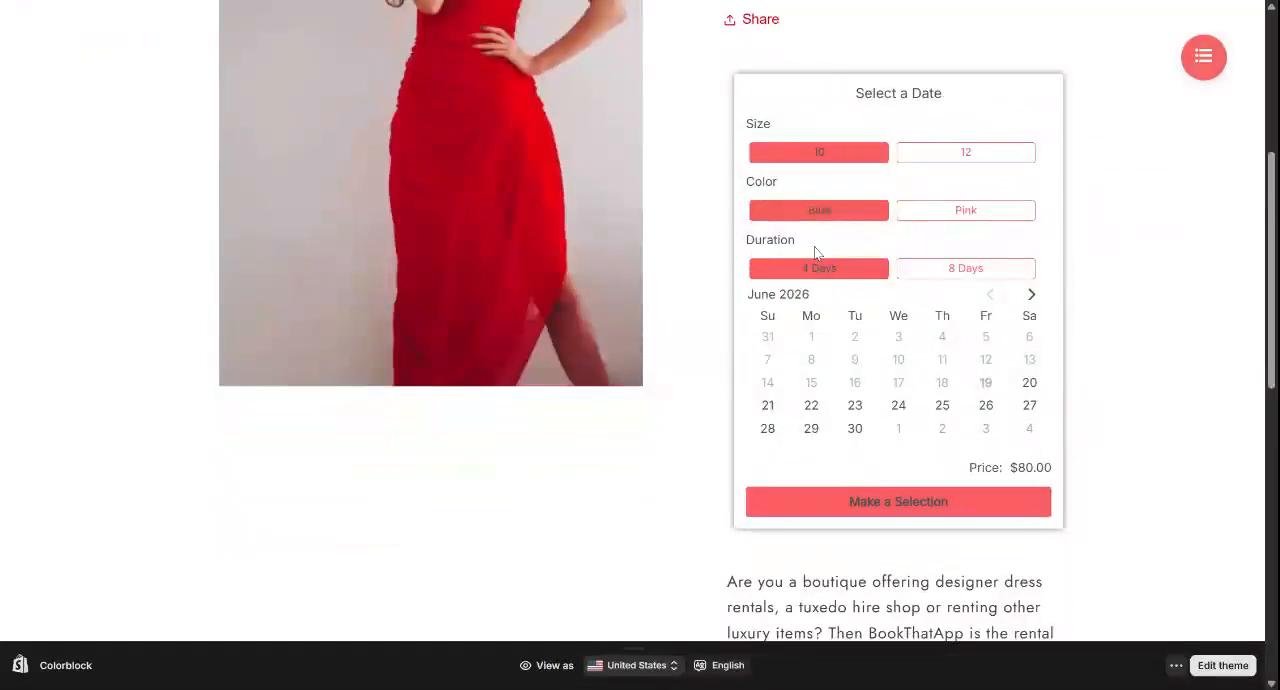
click(950, 268)
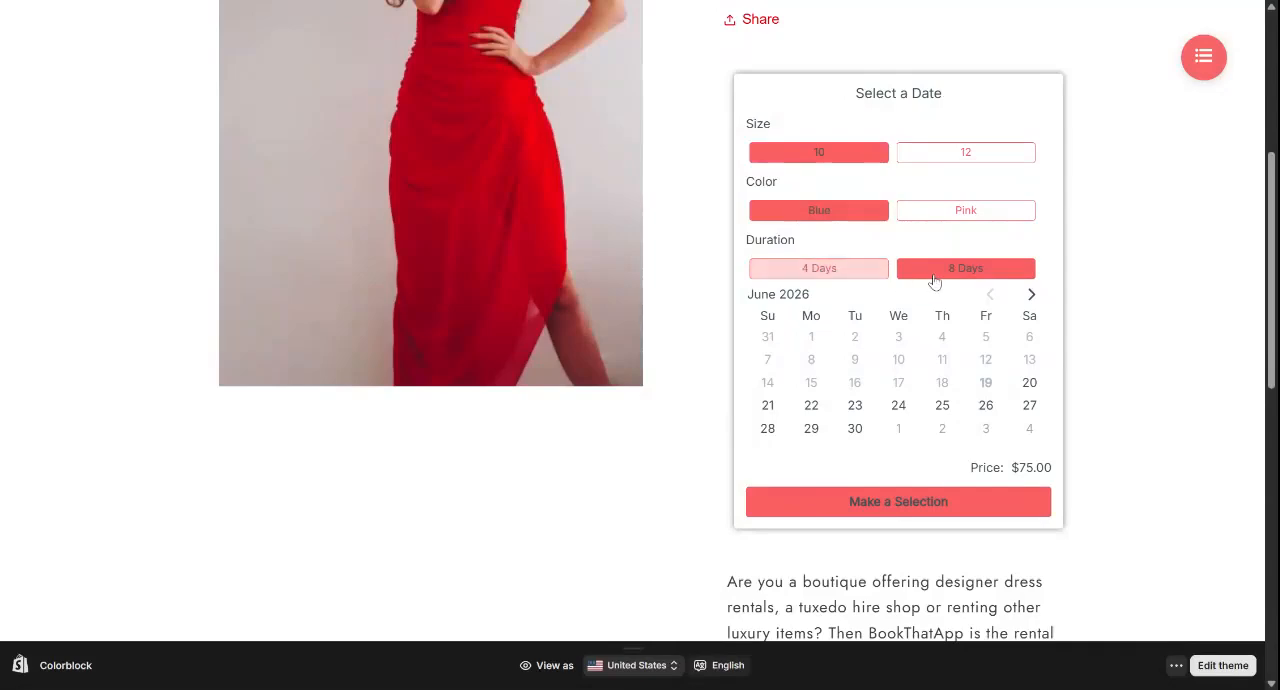
click(812, 267)
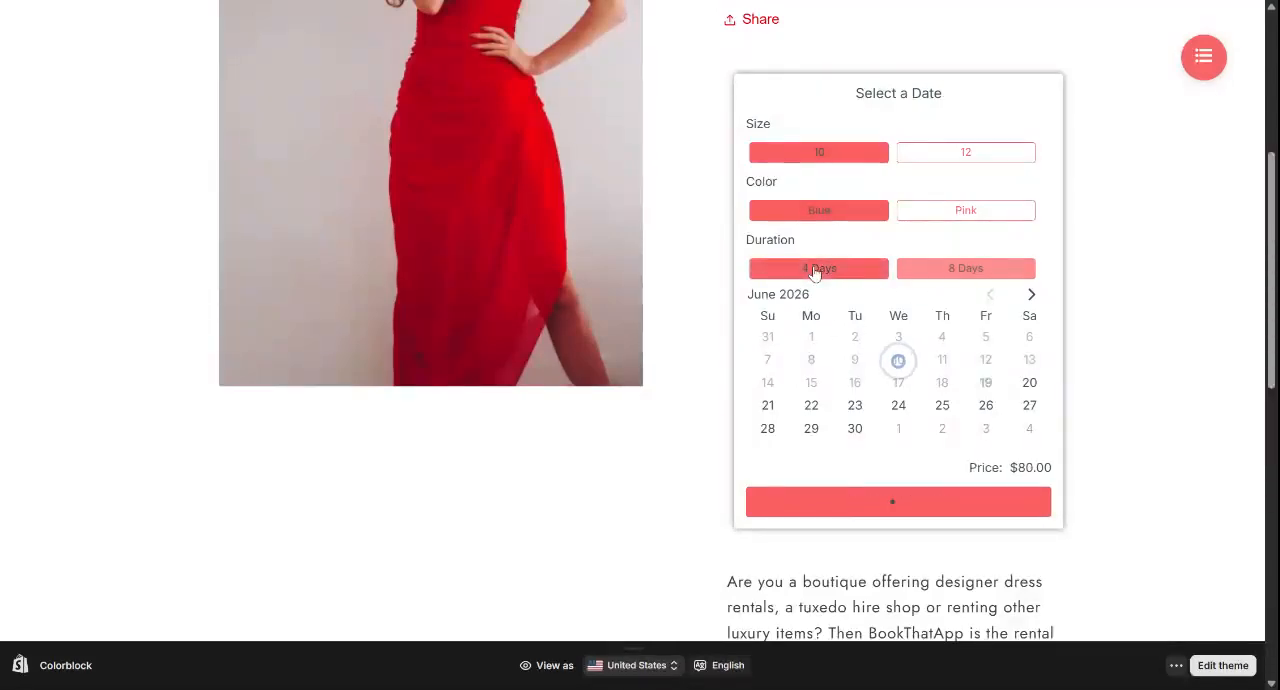
click(812, 405)
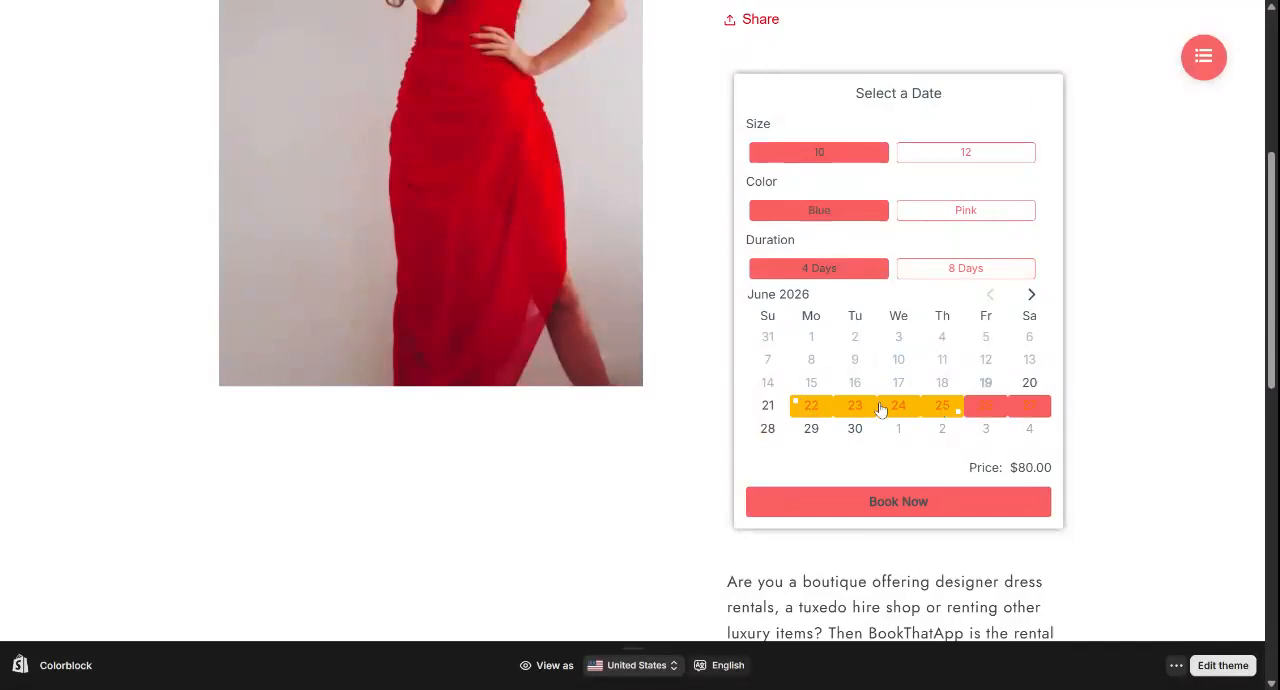
Try the dress rental from June 23, first with the 8 Days duration, then with 4 Days
click(980, 274)
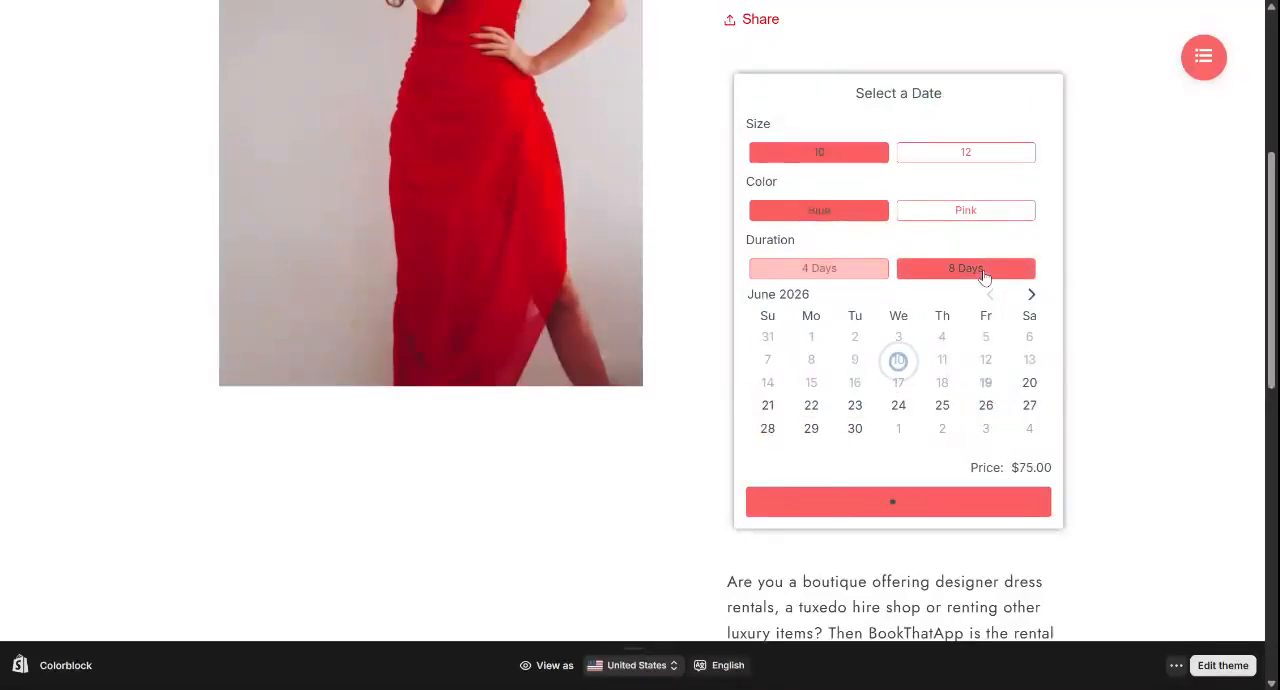
click(853, 406)
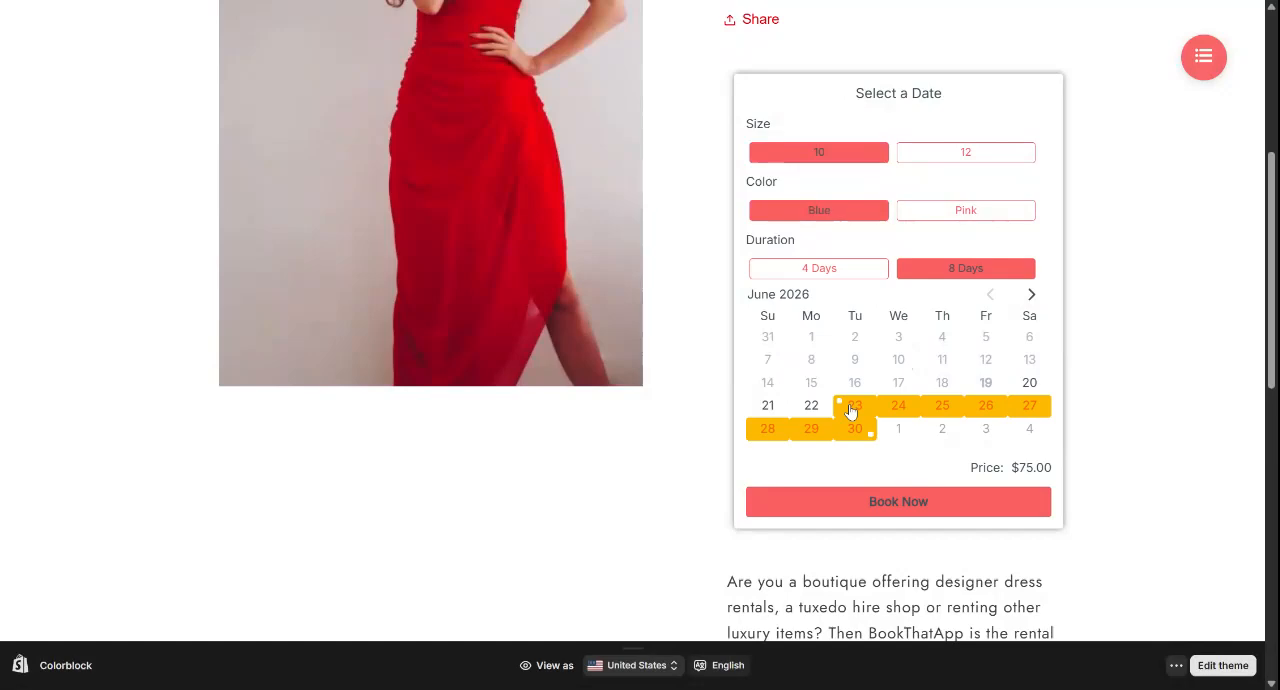
scroll(654, 400, down, 1)
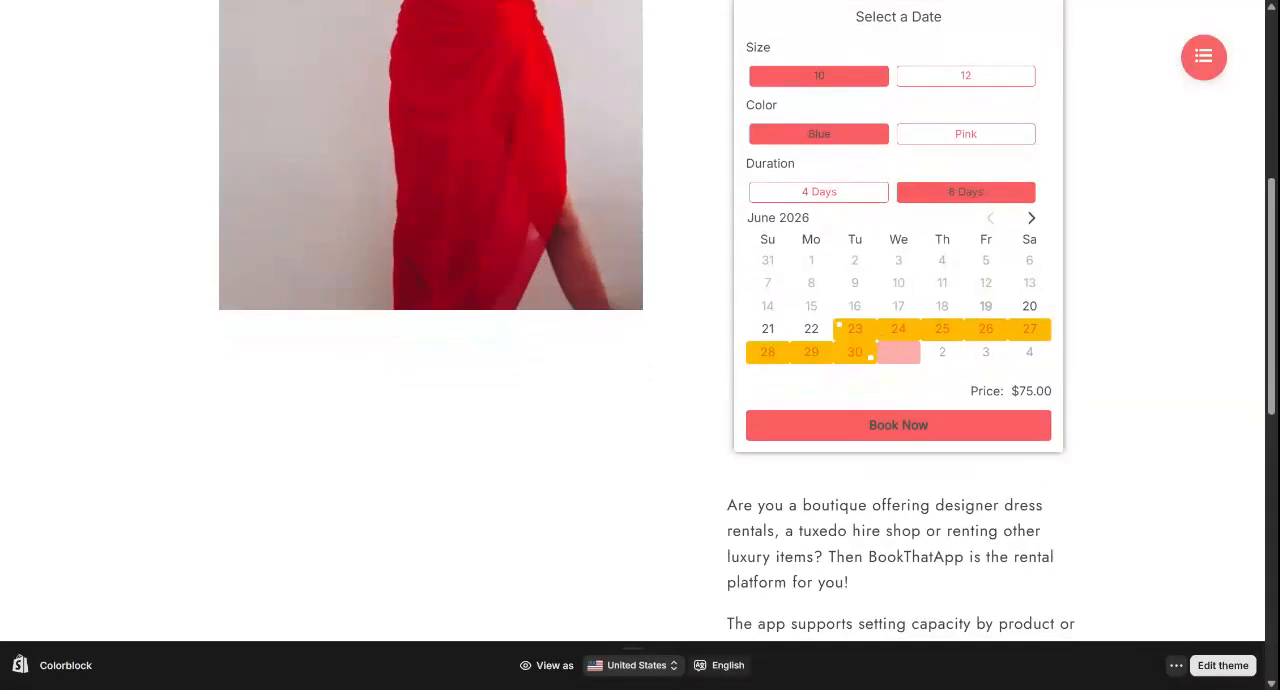
scroll(898, 353, up, 1)
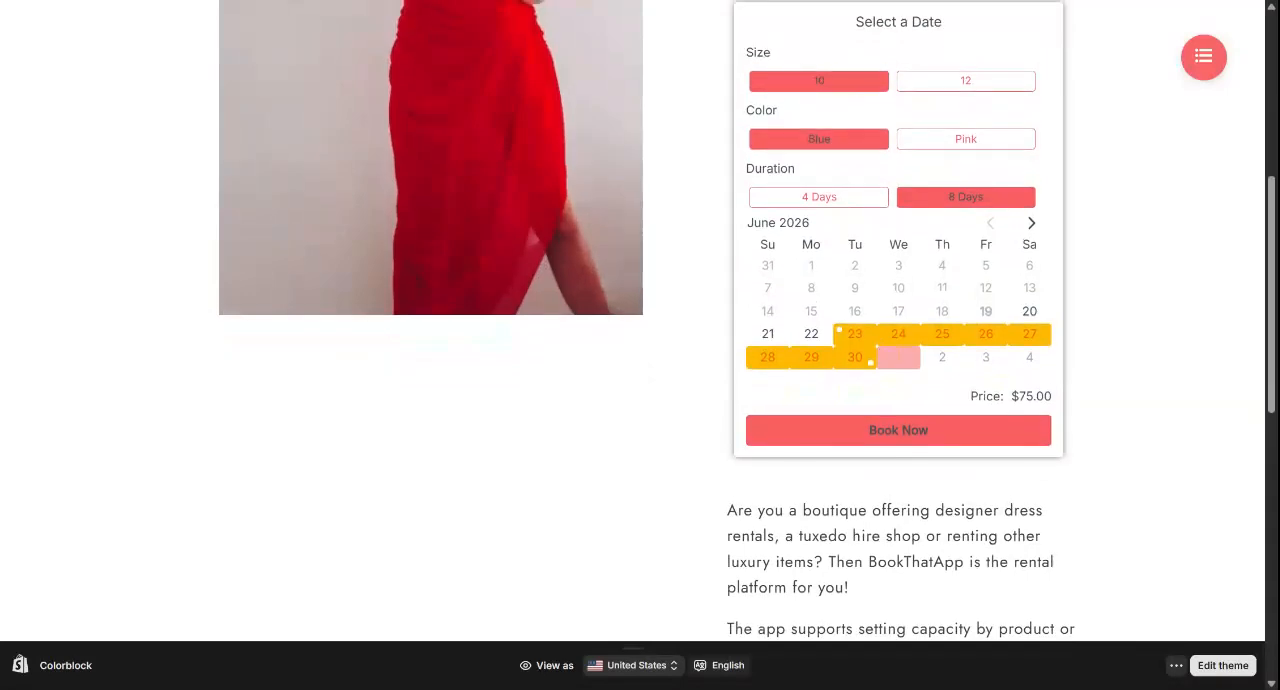
click(831, 199)
click(845, 343)
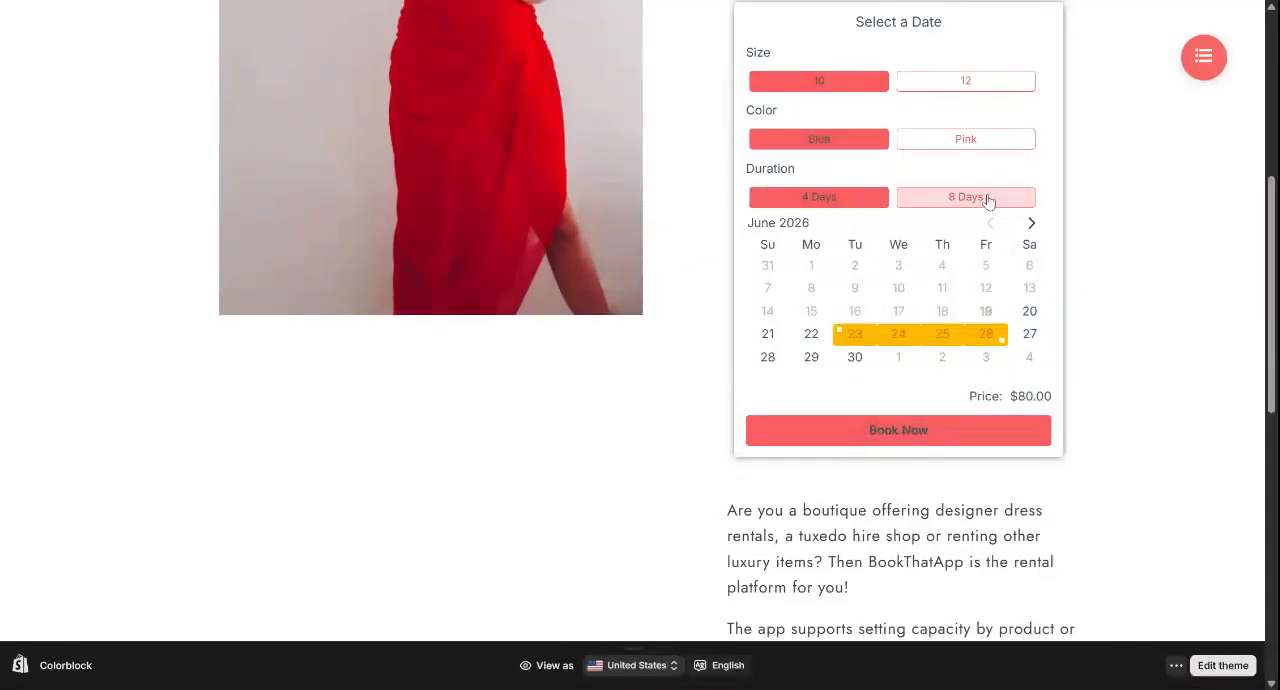
Choose the 8 Days duration with a June 22, 2026 start date and book the dress
click(985, 197)
click(831, 338)
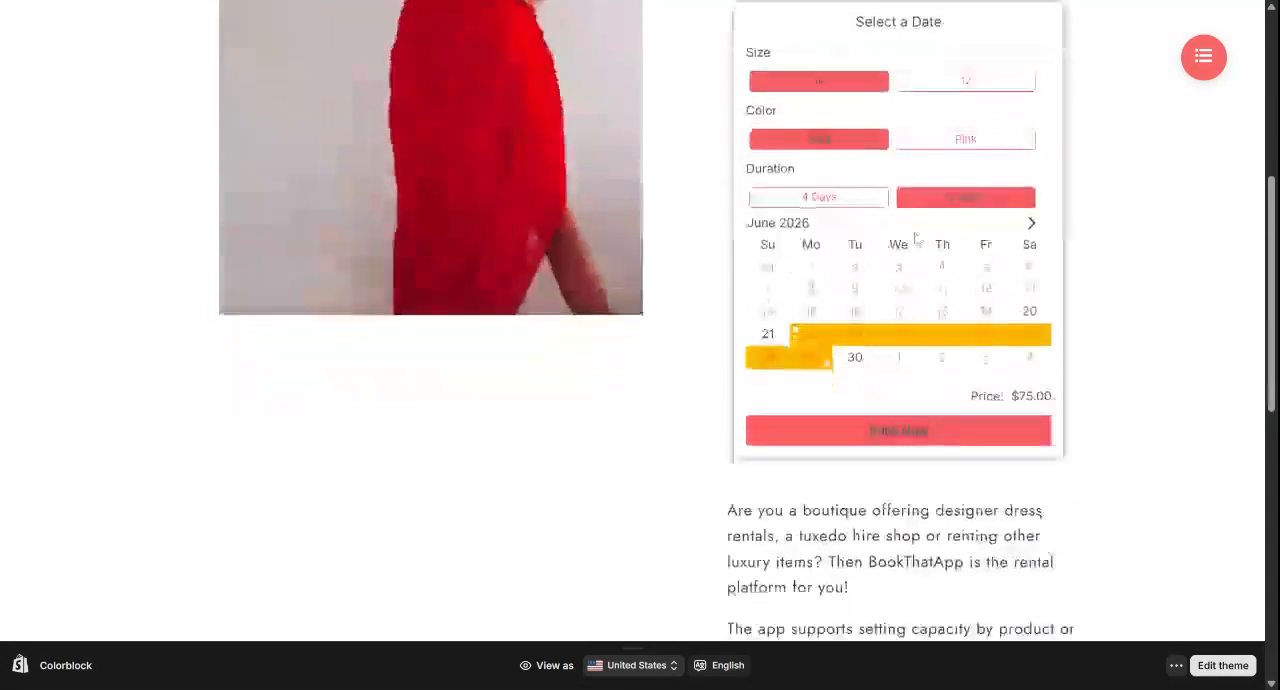
scroll(914, 237, down, 1)
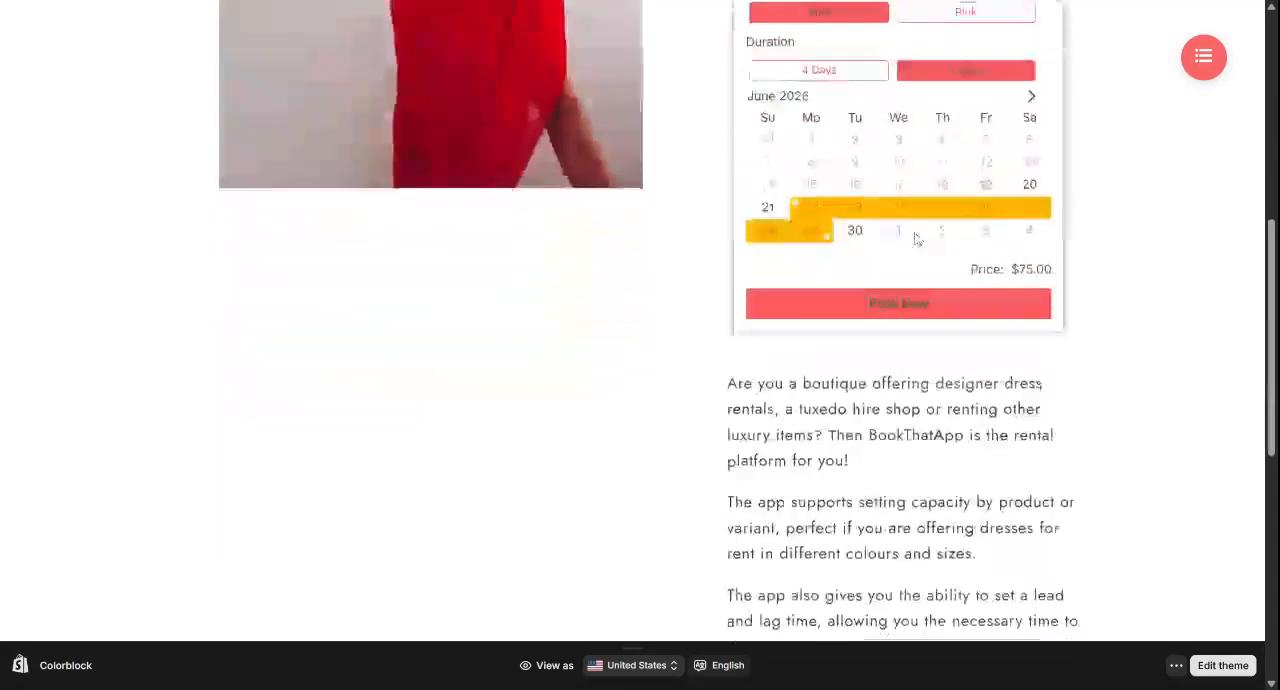
click(876, 303)
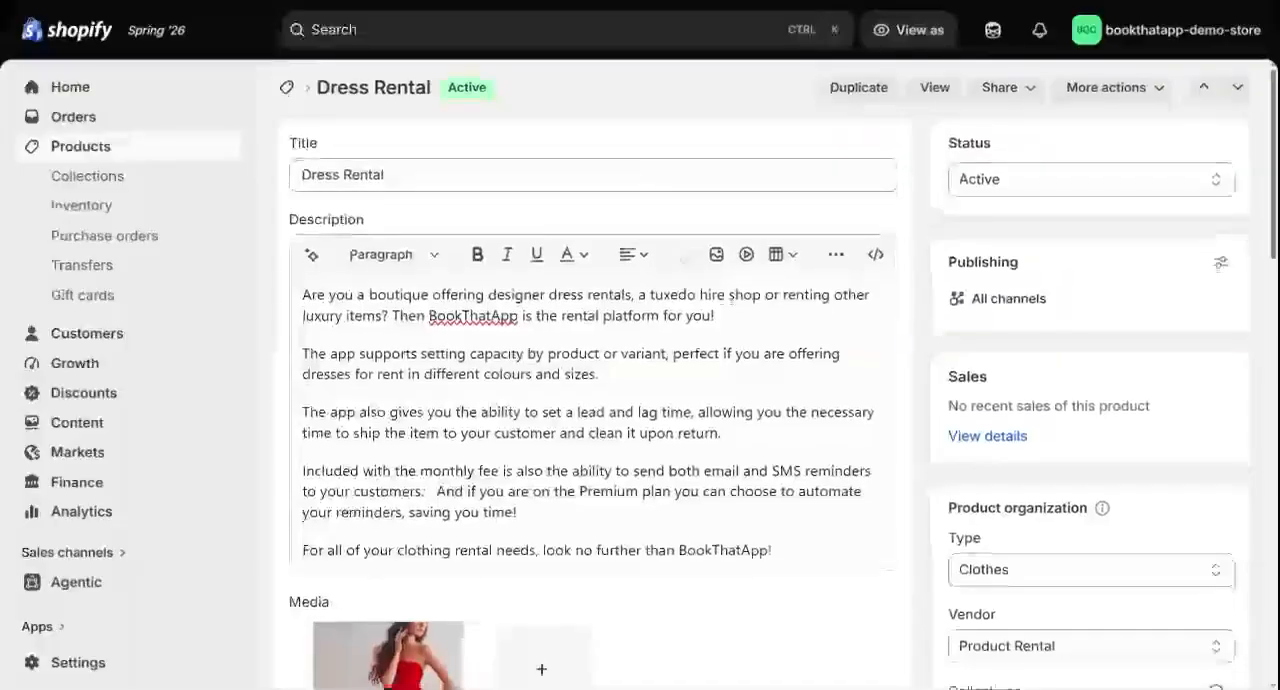
In the Shopify admin, review the Dress Rental product's Size, Color and Duration options and its variant prices
scroll(596, 374, down, 1)
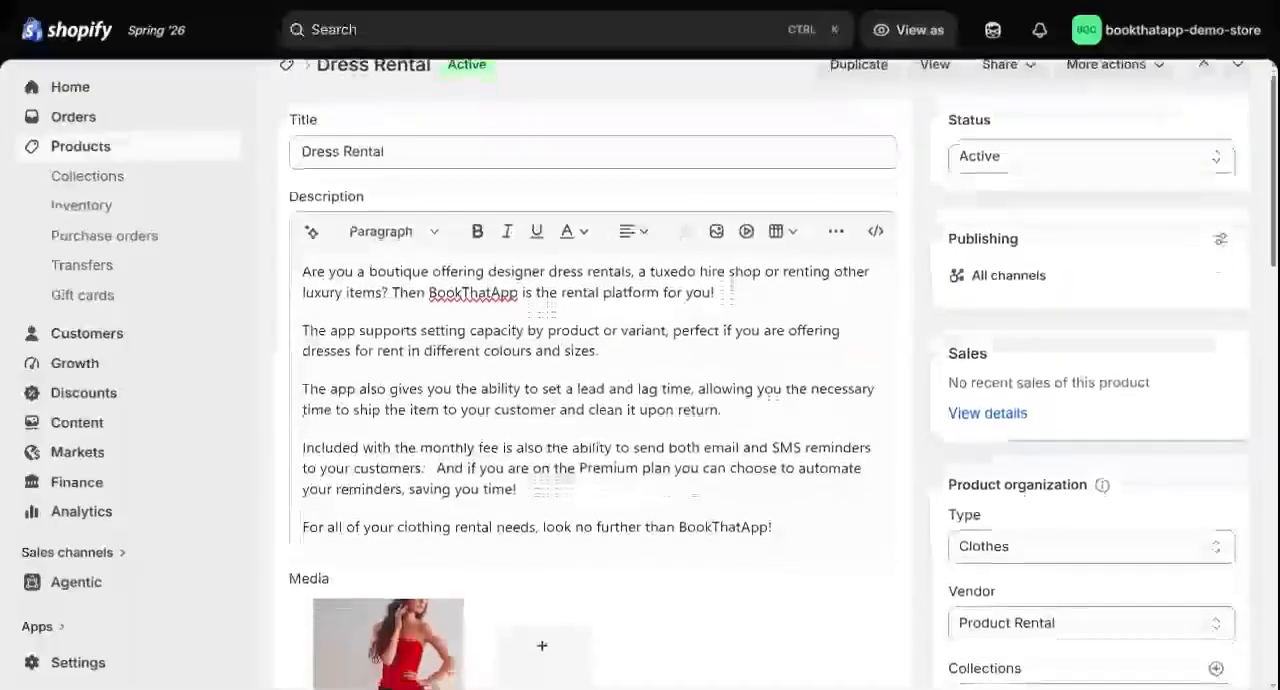
scroll(596, 374, down, 1)
scroll(596, 374, up, 1)
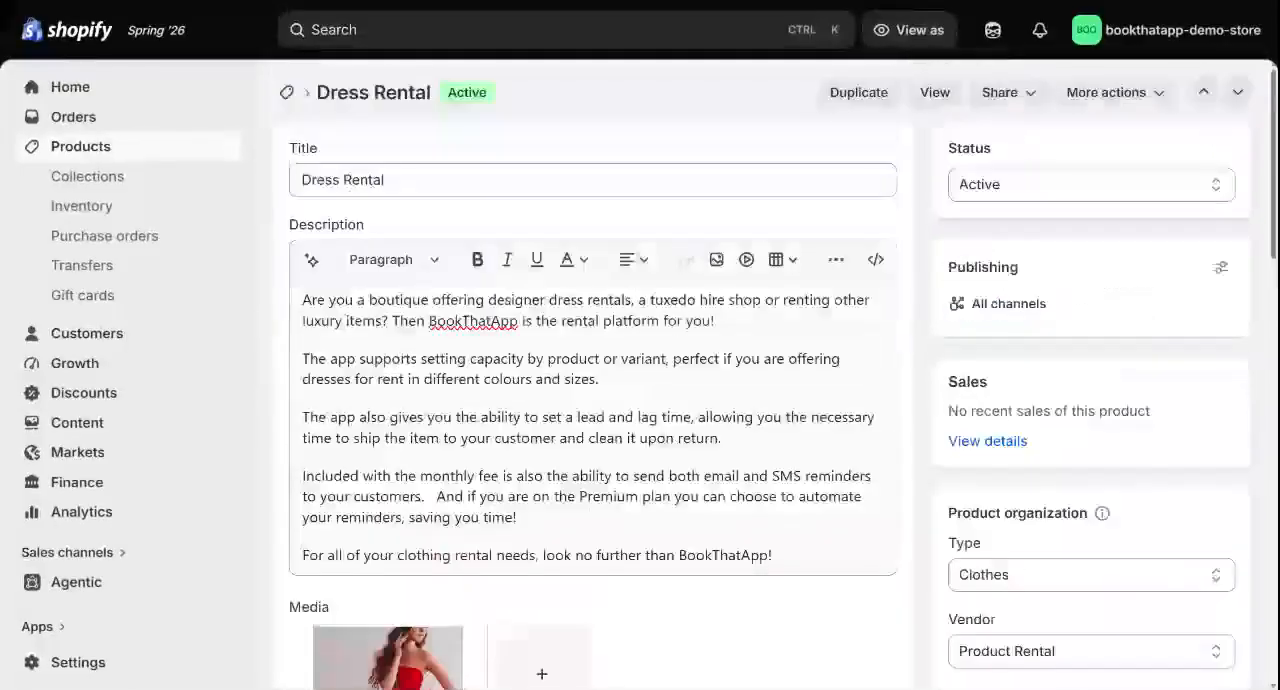
scroll(596, 374, down, 7)
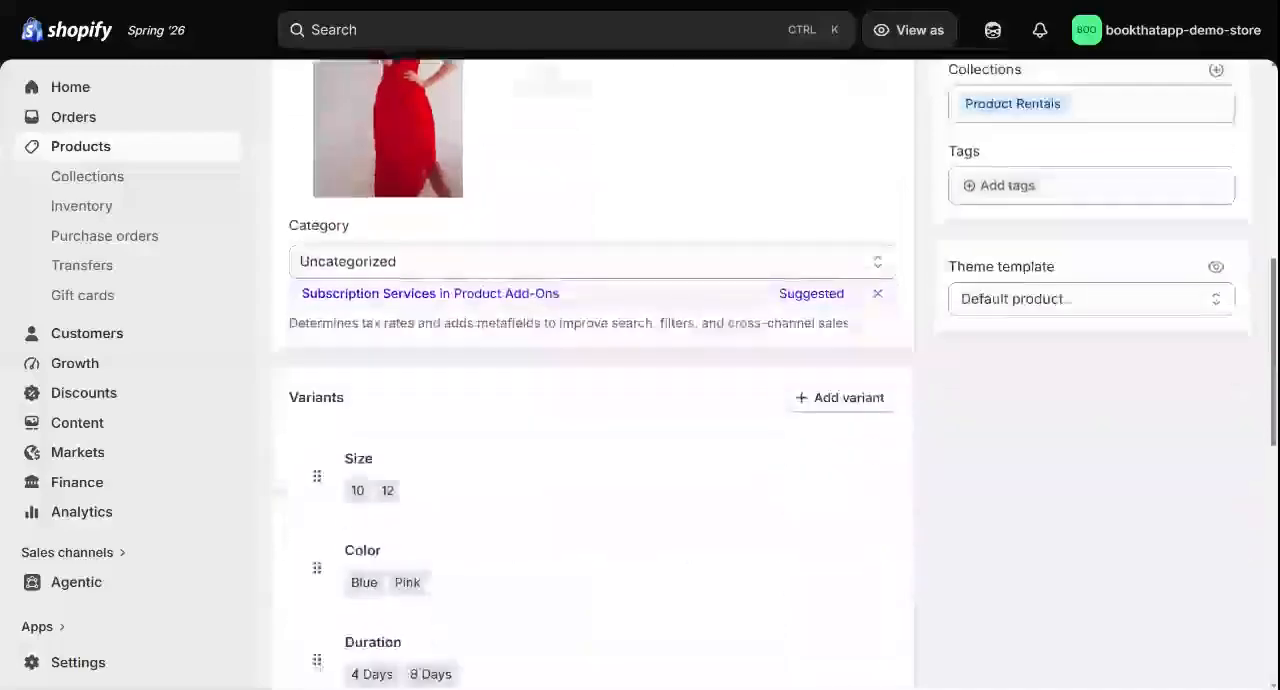
scroll(510, 414, down, 2)
scroll(528, 418, down, 1)
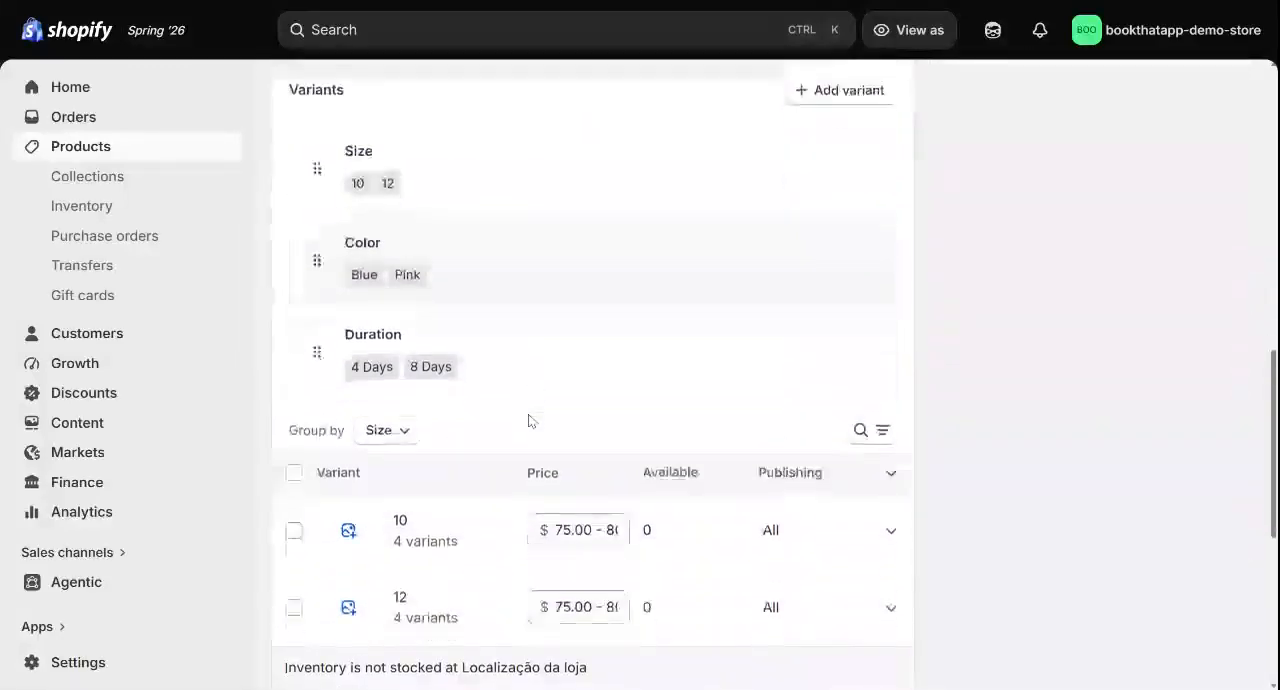
scroll(529, 420, down, 4)
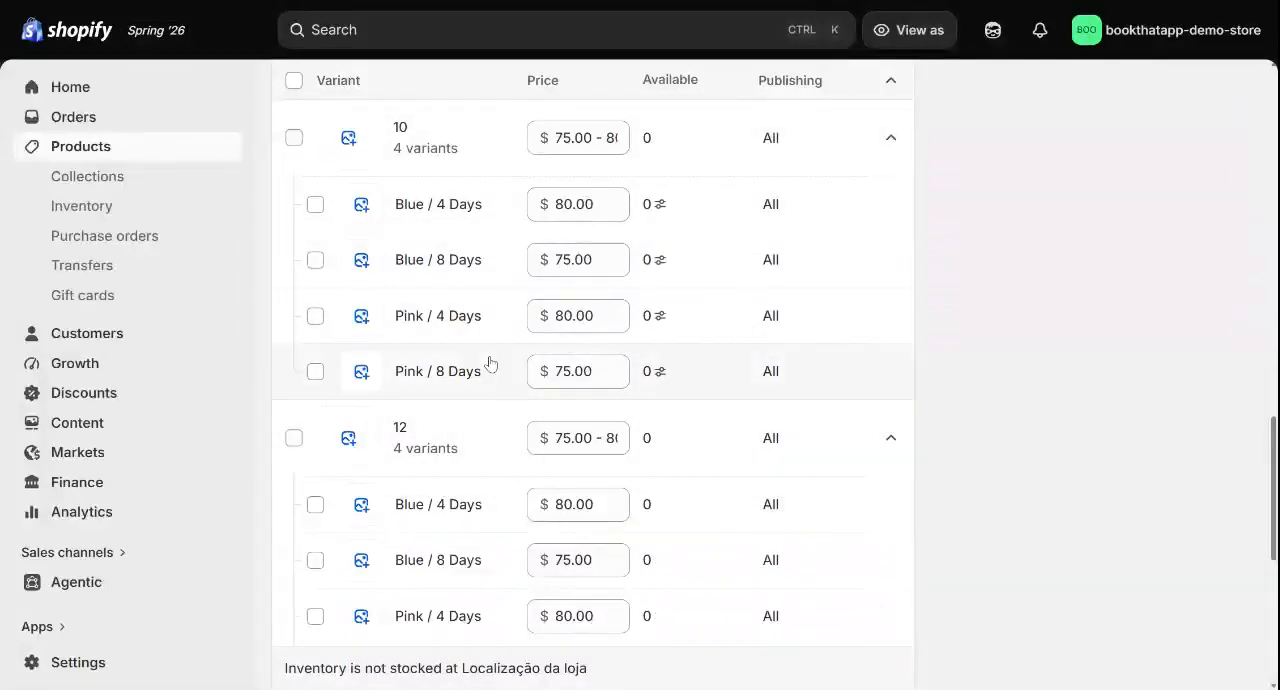
Examine the product's Duration option with its values and the variants built from them
scroll(612, 327, up, 6)
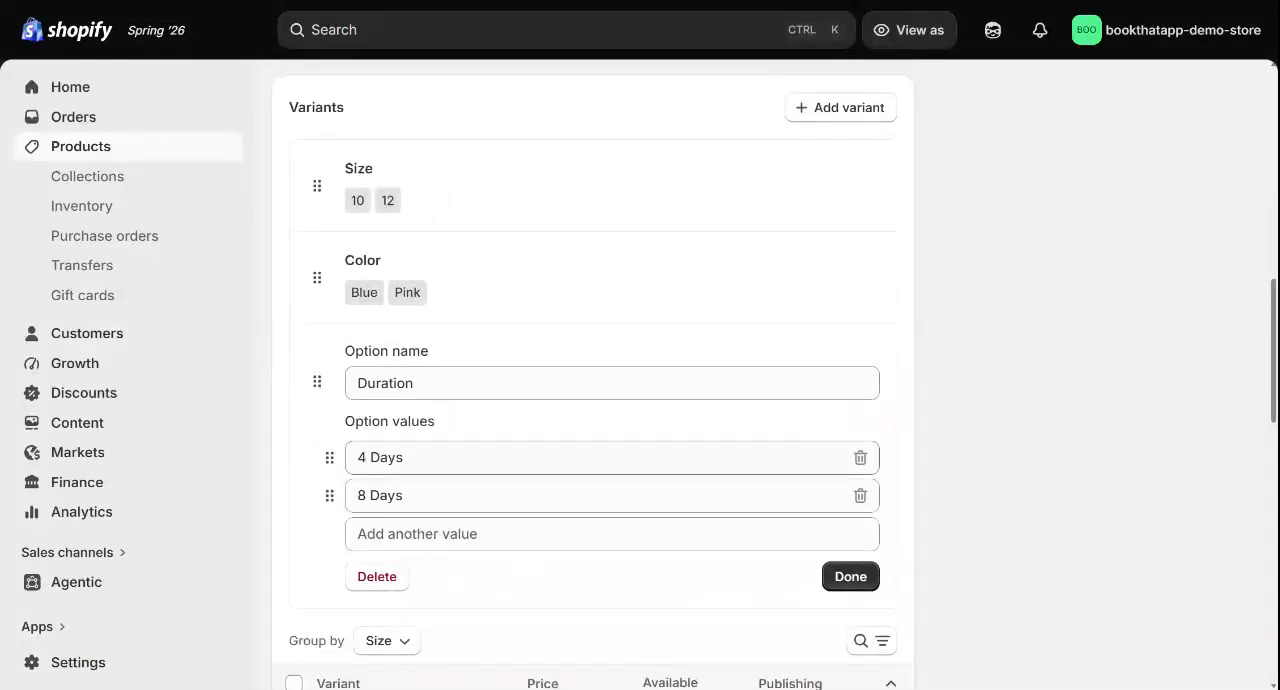
scroll(593, 370, down, 4)
scroll(593, 370, up, 2)
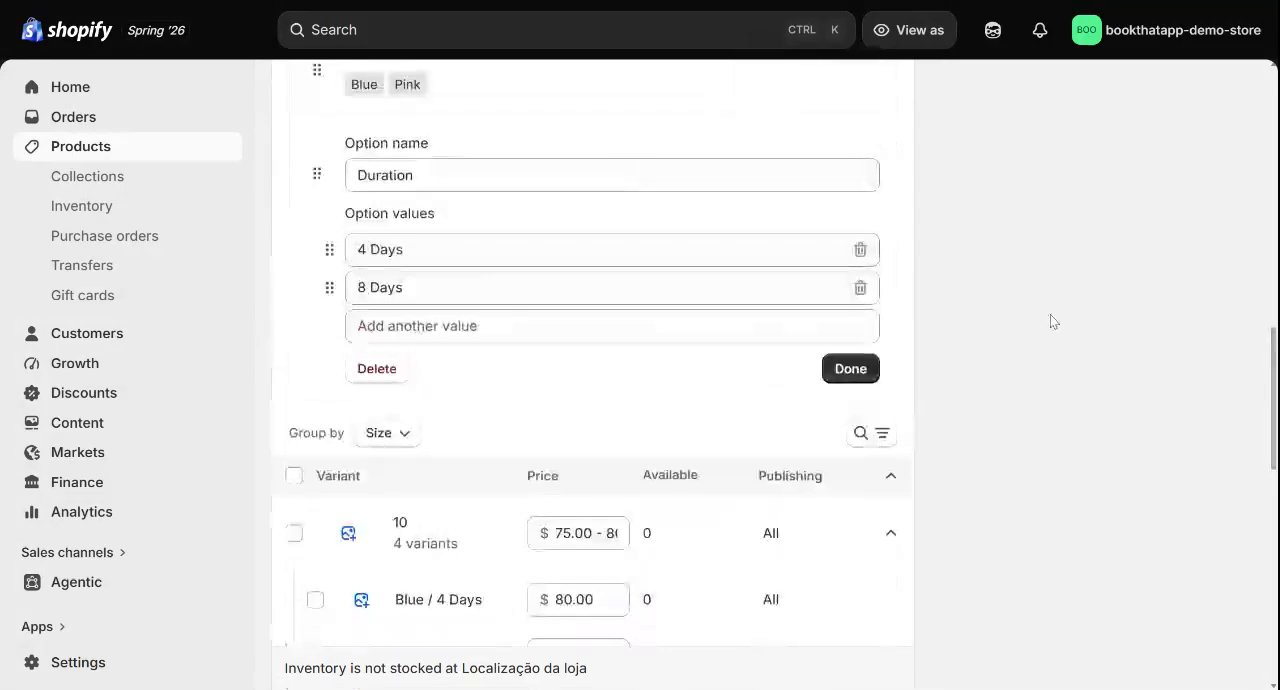
scroll(934, 257, up, 1)
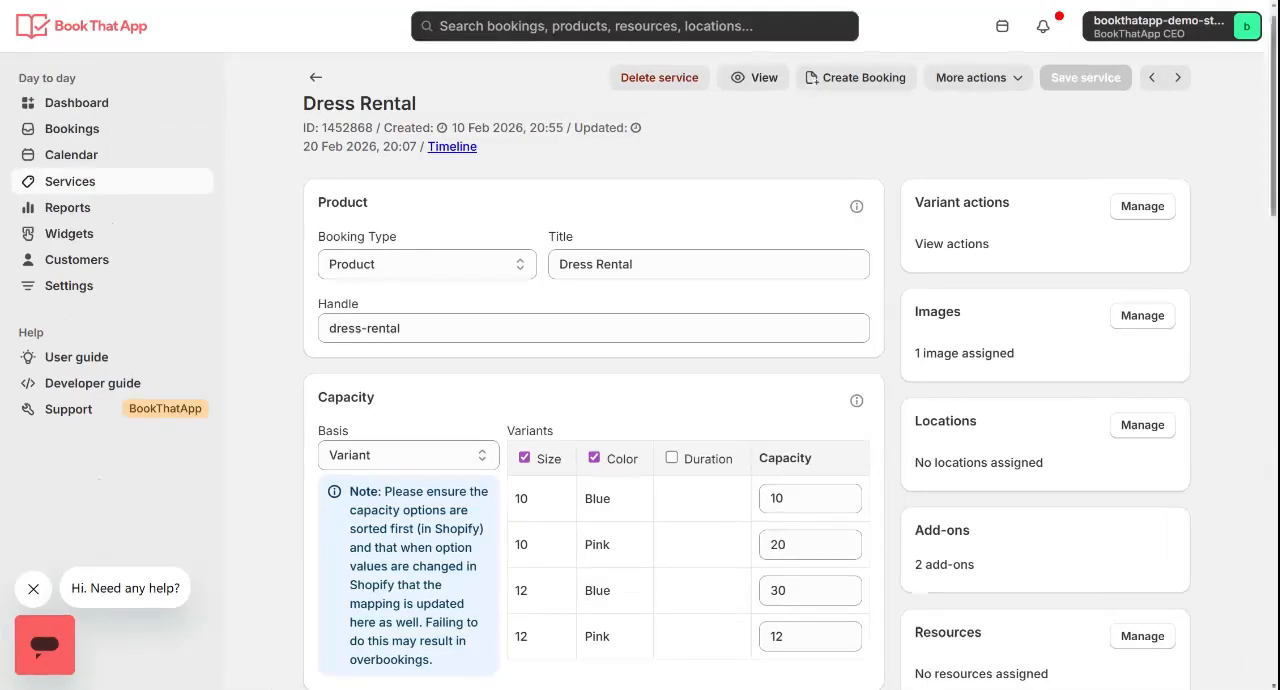
scroll(468, 298, down, 1)
scroll(468, 298, up, 1)
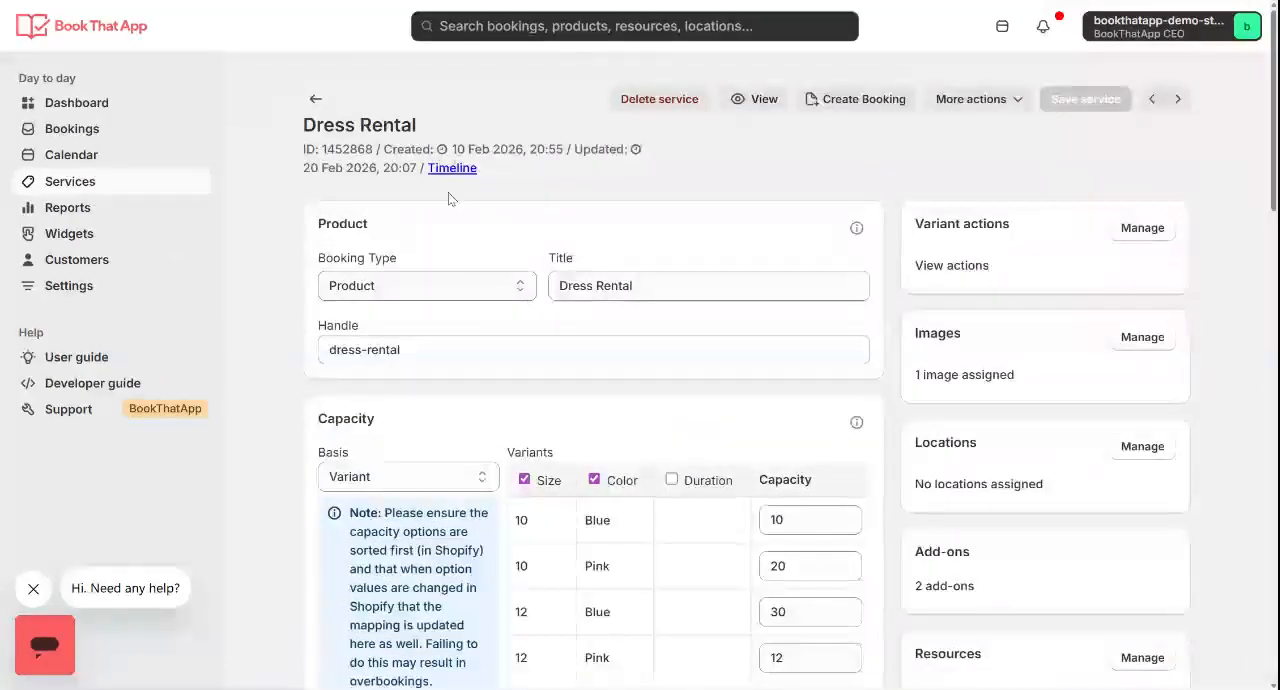
In BookThatApp, examine the Dress Rental service's Duration basis, option and the lengths mapped to the 4 Days and 8 Days values
scroll(531, 320, down, 2)
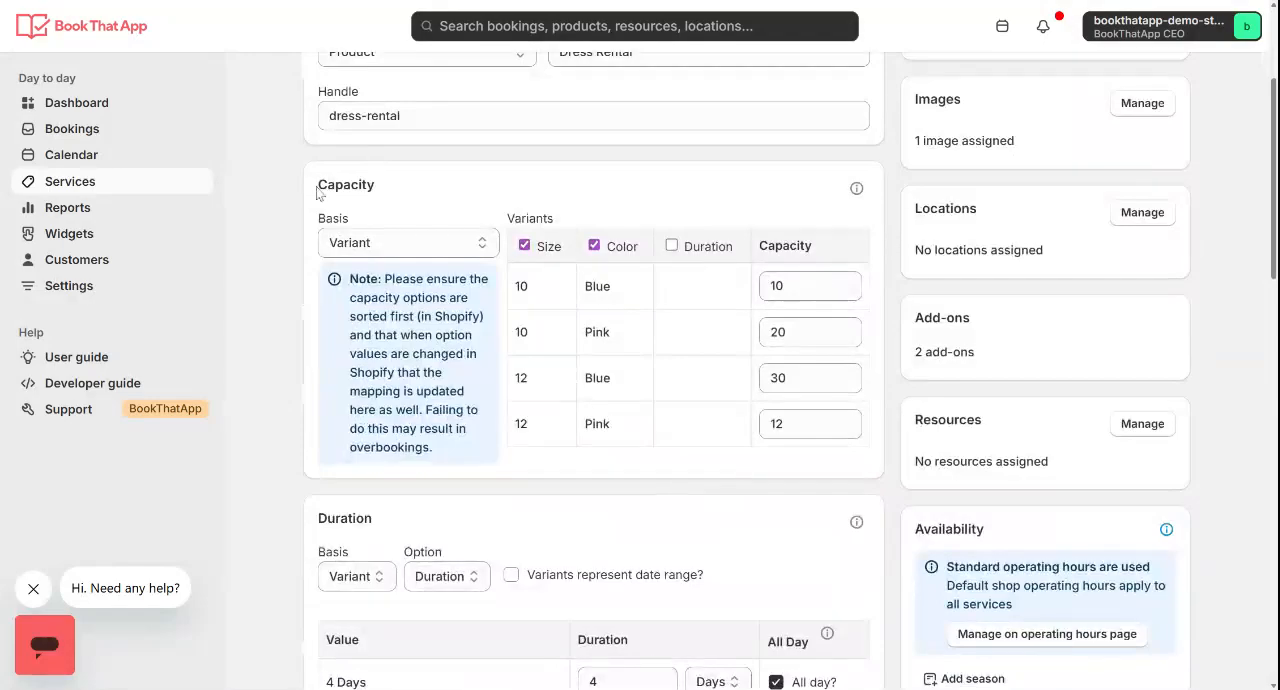
scroll(620, 294, down, 2)
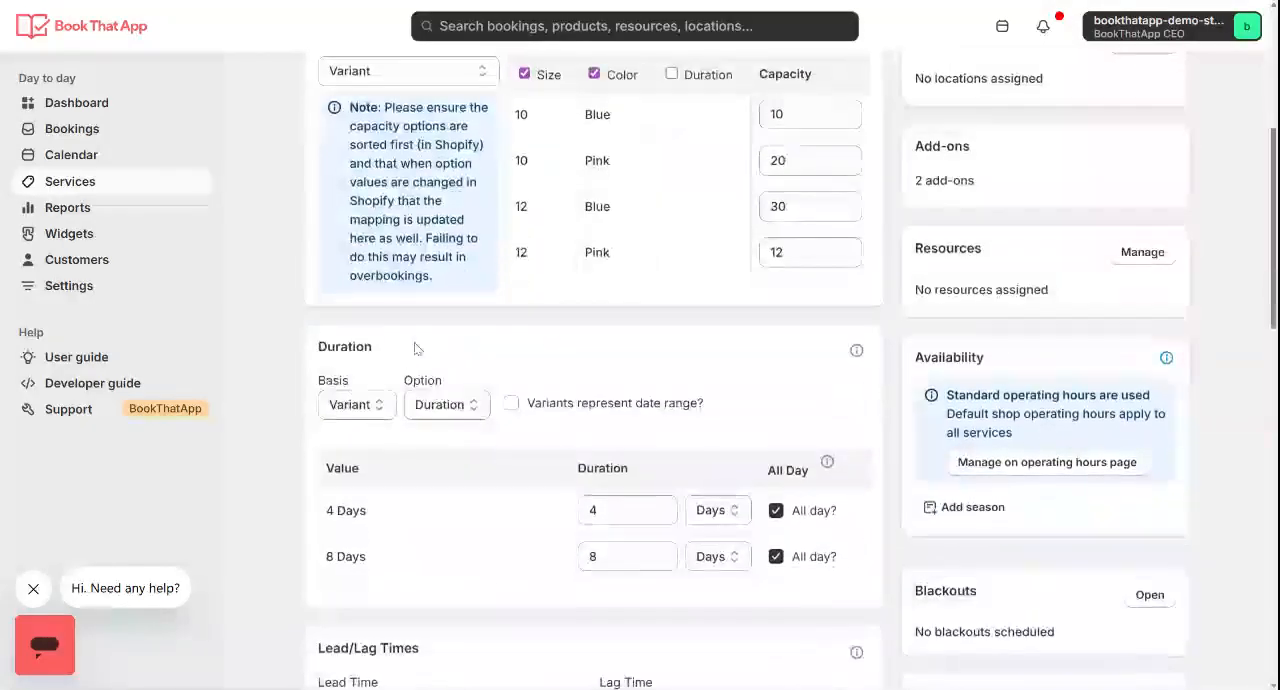
double_click(344, 347)
scroll(350, 347, down, 1)
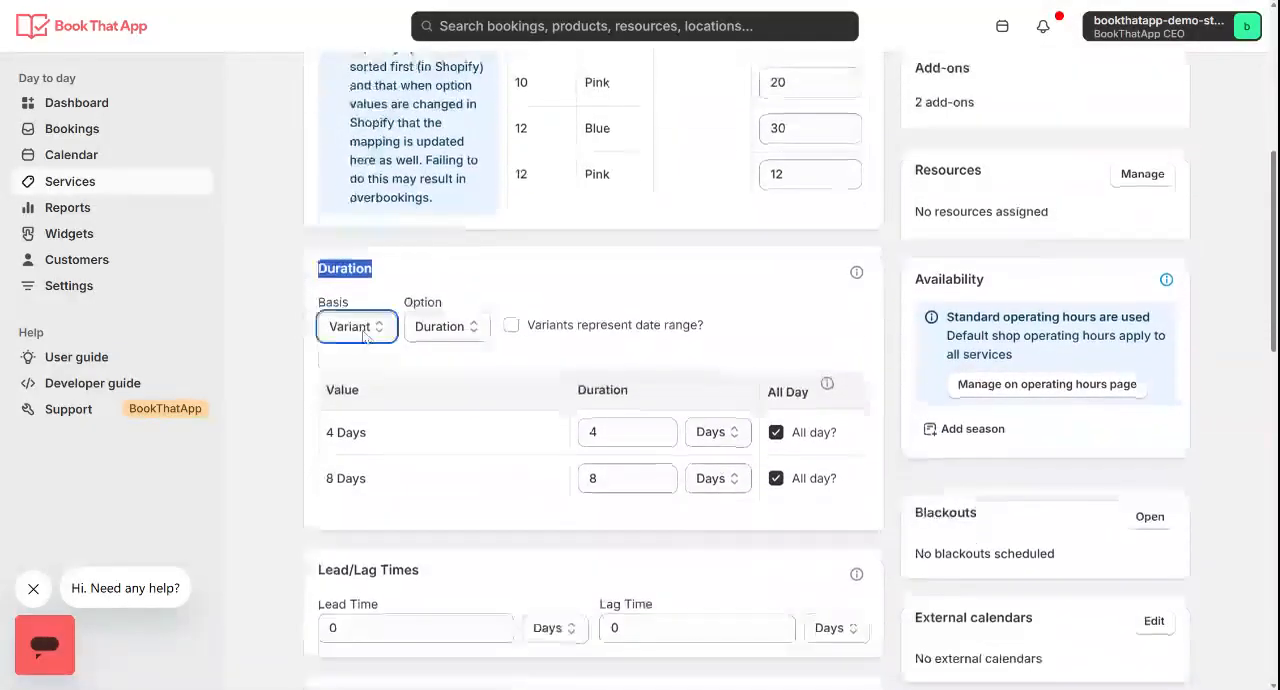
click(448, 334)
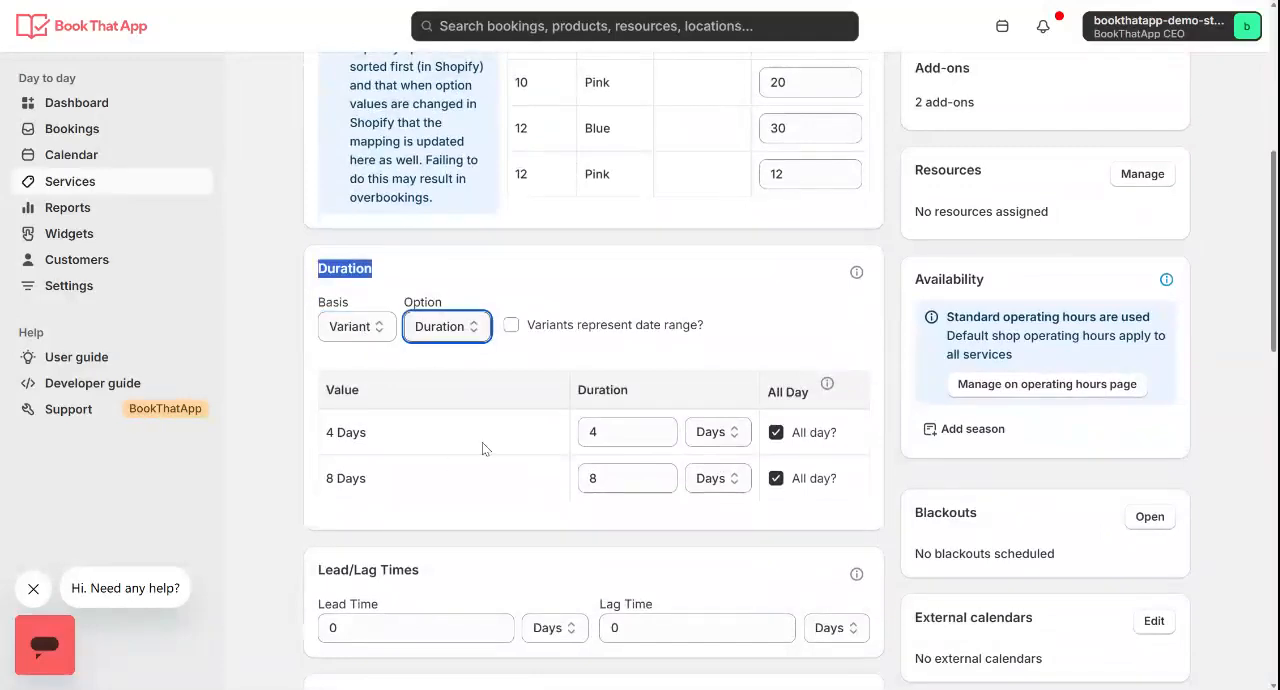
click(570, 266)
drag(368, 433, 325, 433)
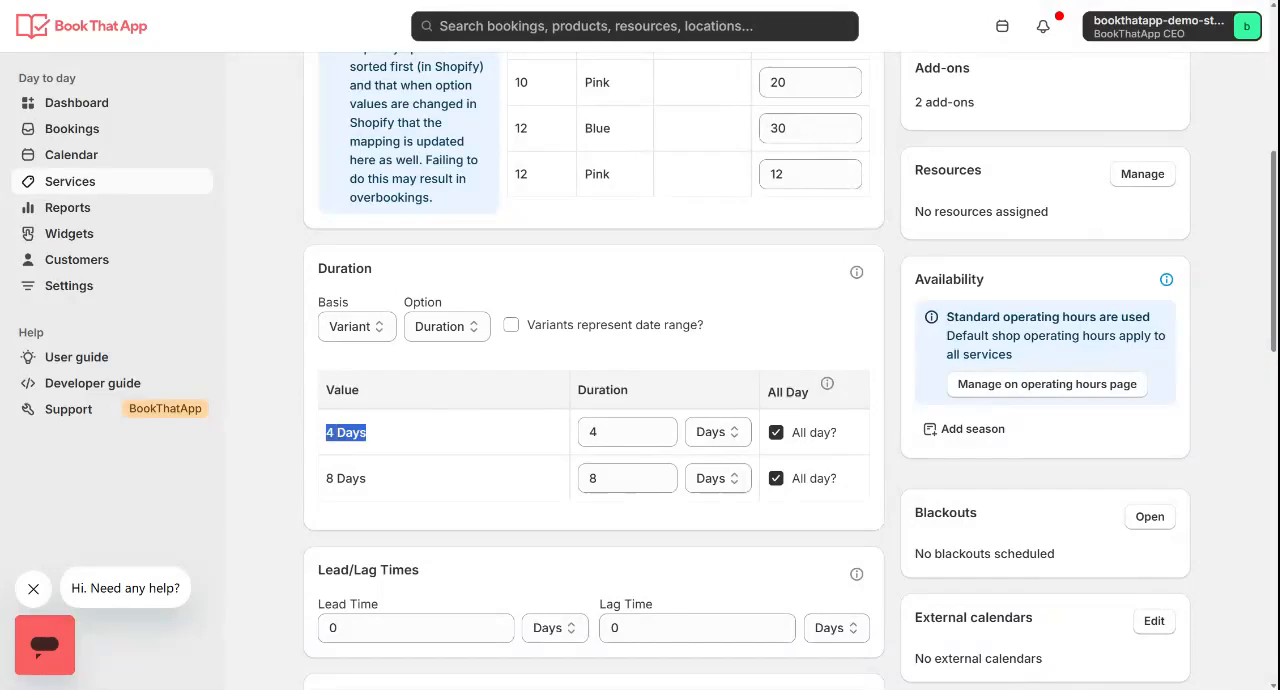
drag(368, 479, 325, 479)
click(535, 391)
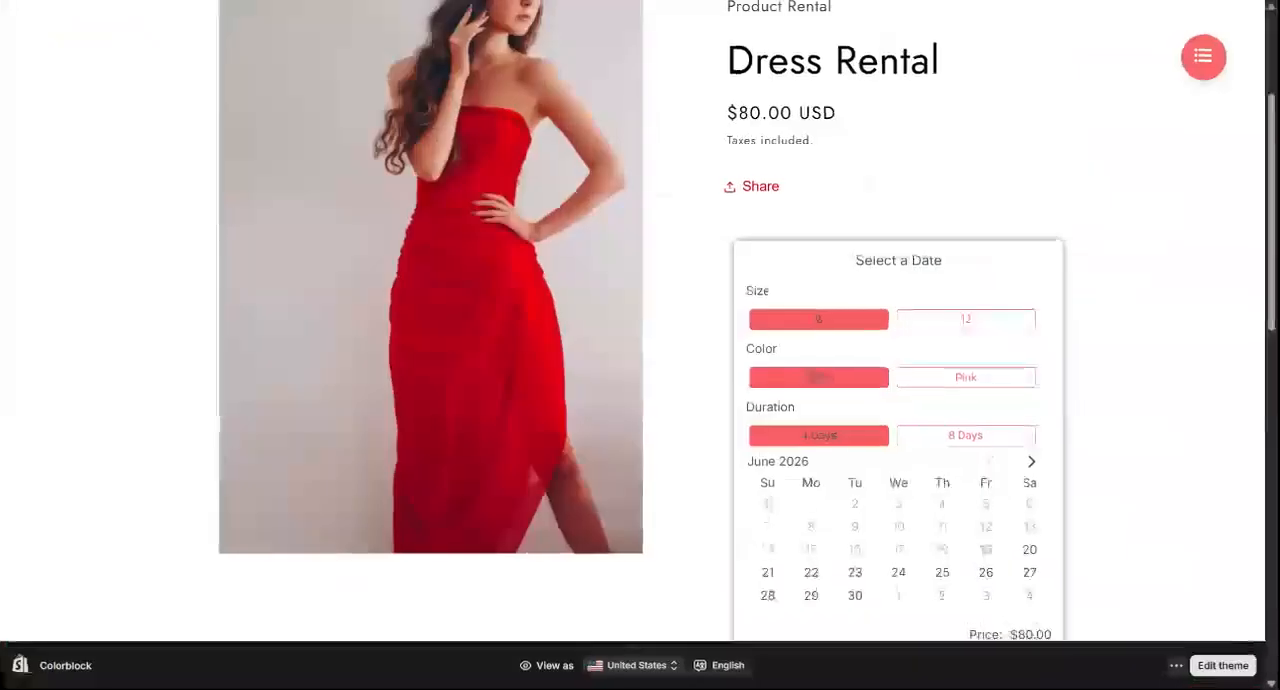
On the storefront's Dress Rental page, select the 8 Days duration starting June 23, 2026
scroll(865, 288, up, 2)
scroll(830, 323, down, 3)
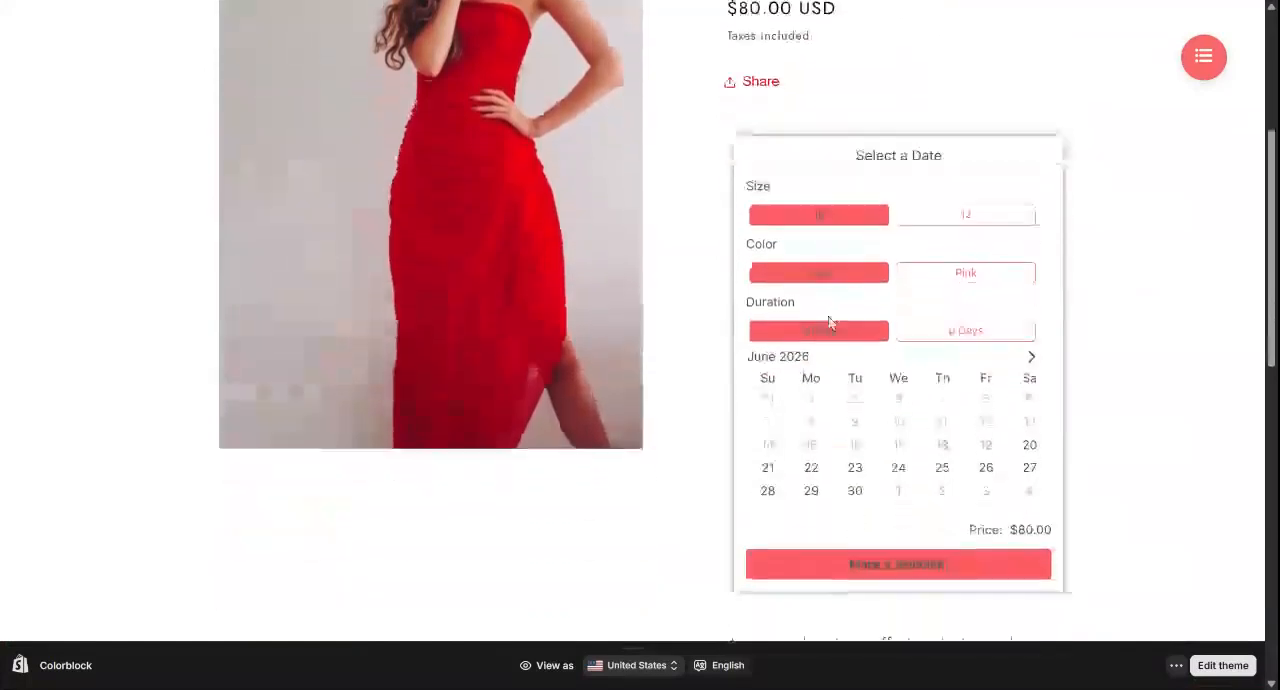
scroll(825, 455, down, 2)
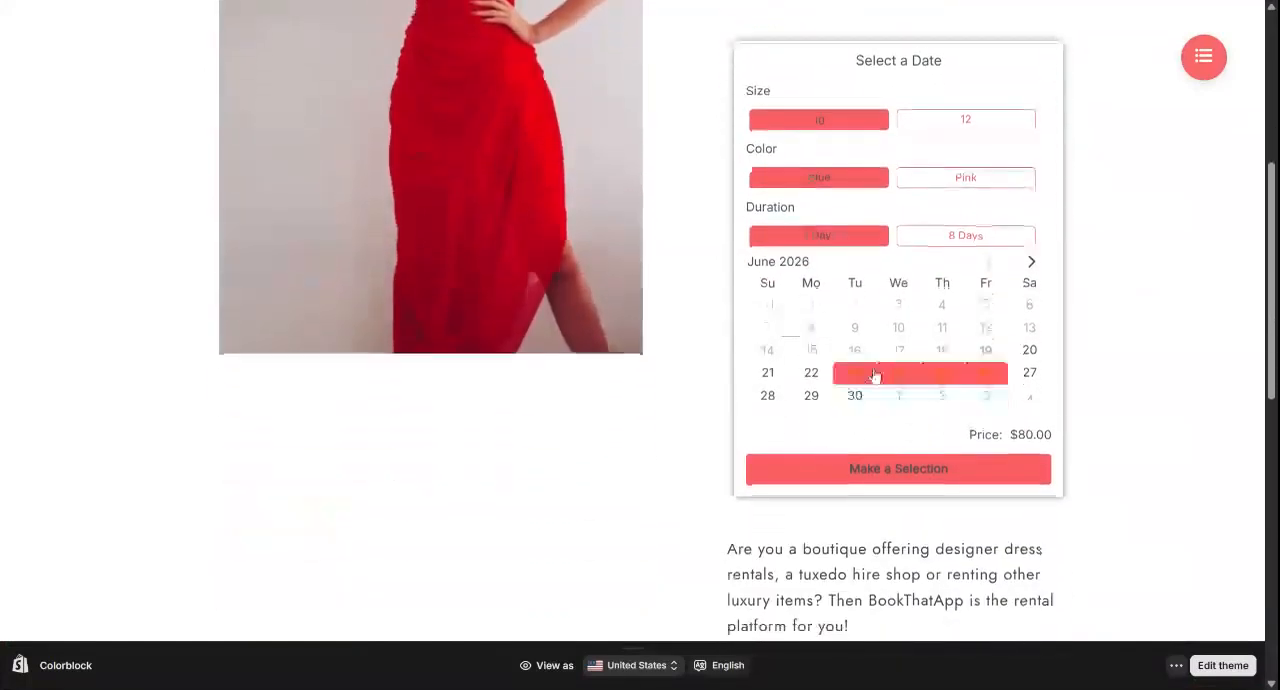
click(966, 235)
click(855, 372)
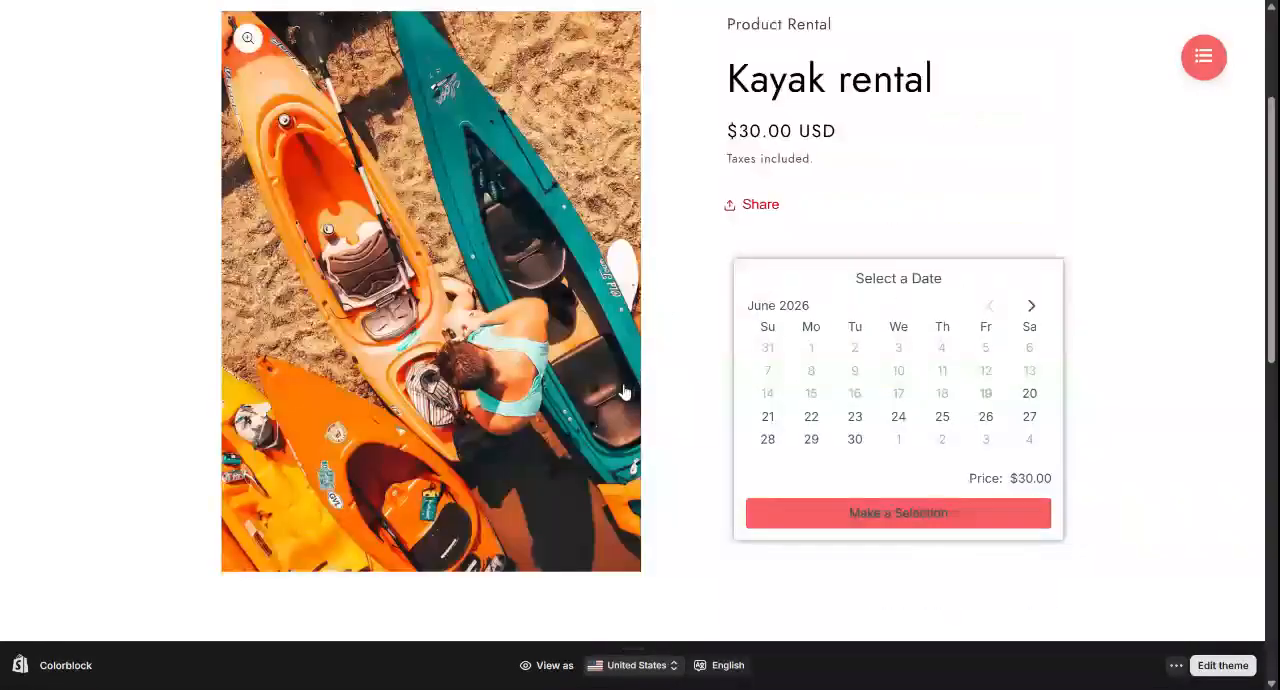
On the storefront's Kayak rental page, select June 21 to June 25, 2026 as the rental dates
scroll(625, 395, down, 1)
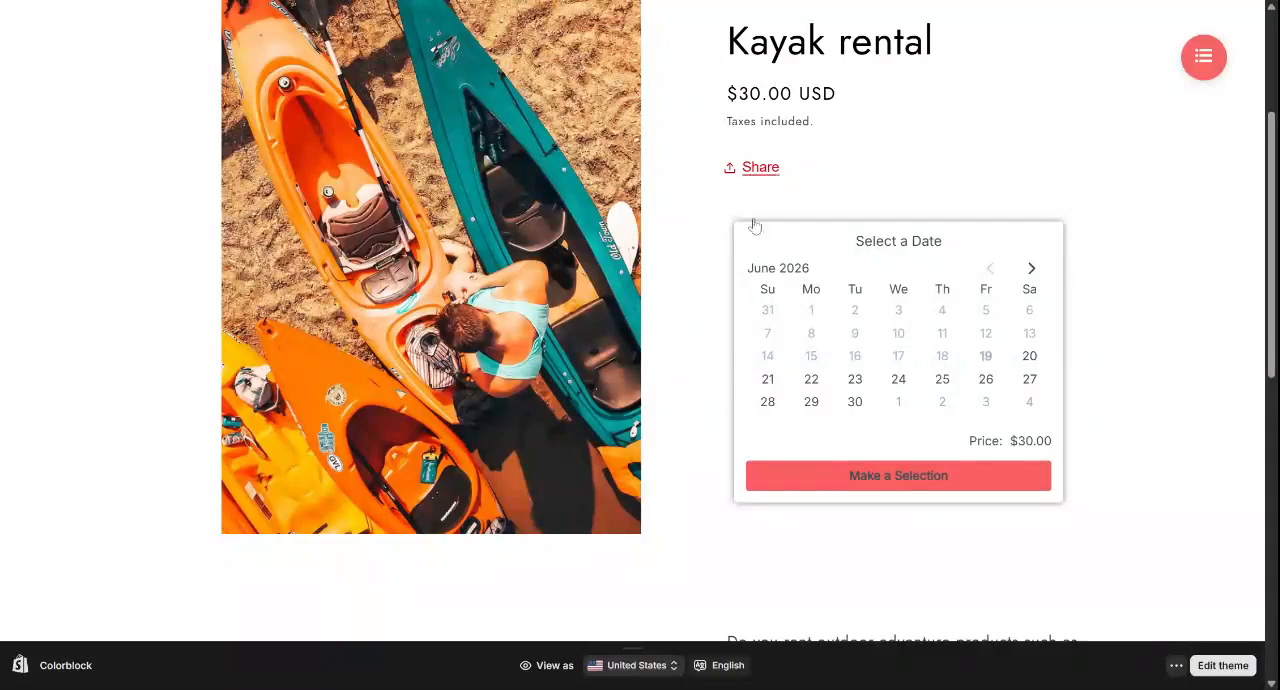
click(767, 385)
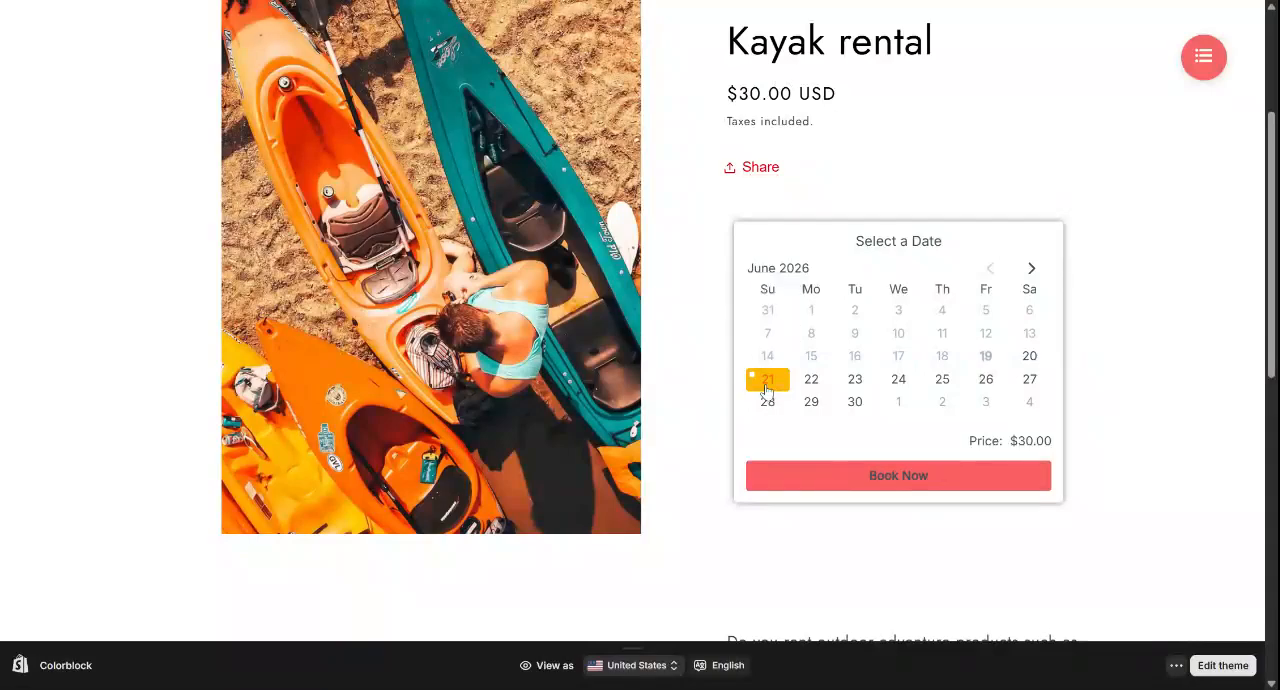
click(938, 383)
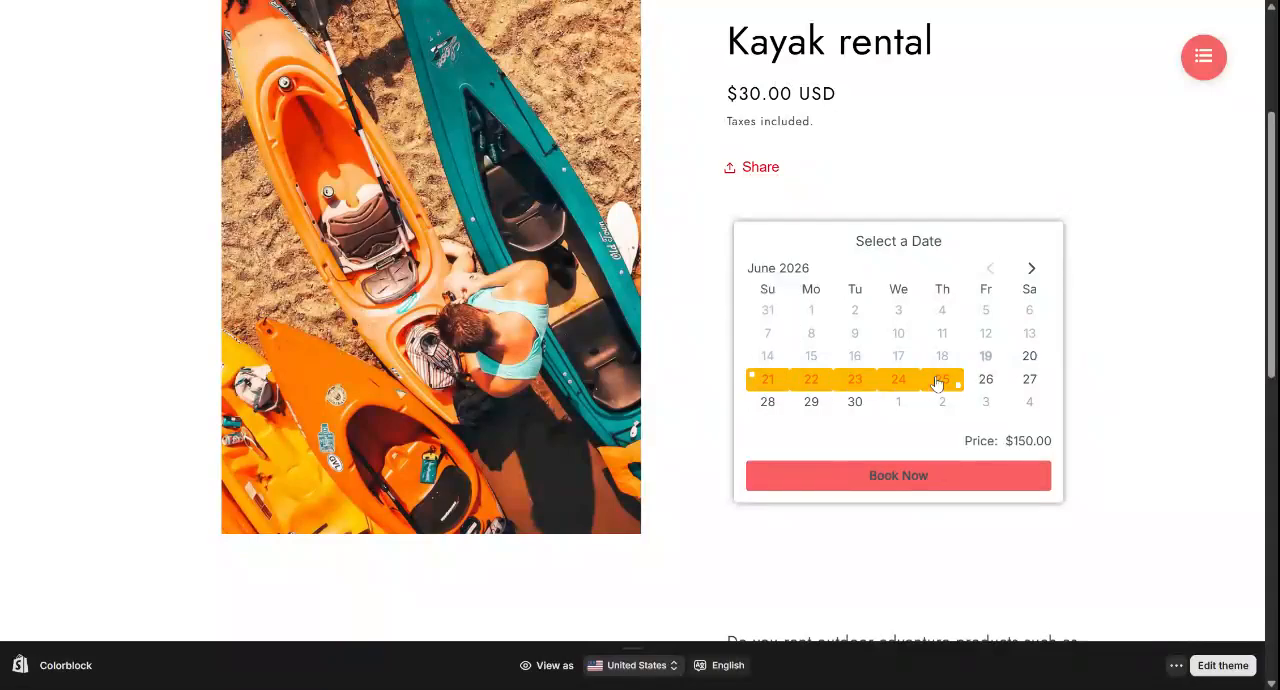
Compare the kayak rental price for June 21 to June 30, 2026 with the price for June 21 alone
click(760, 380)
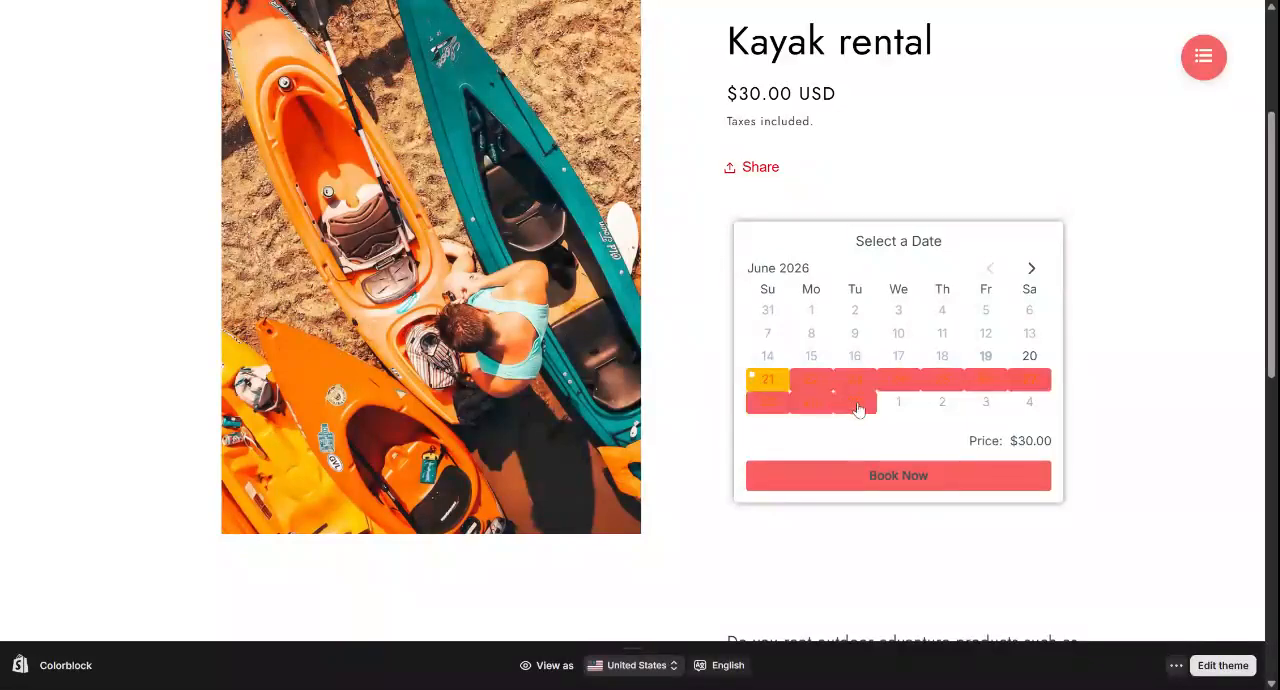
click(856, 405)
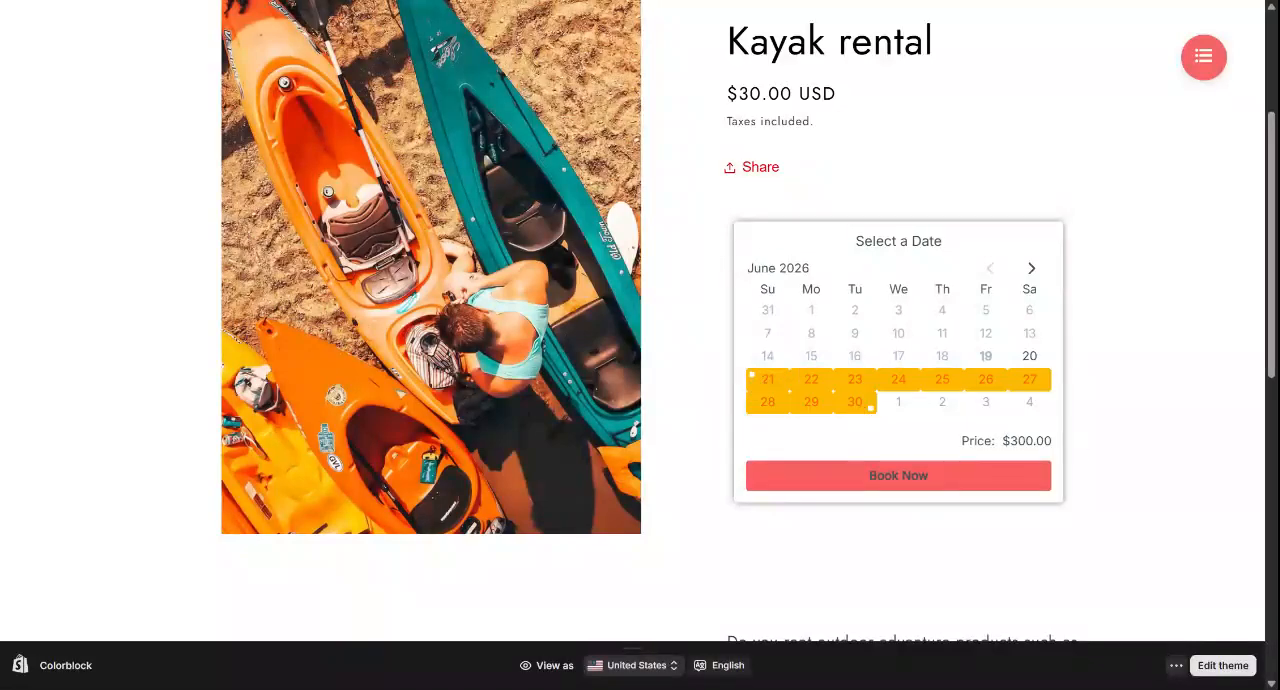
drag(1002, 441, 1052, 441)
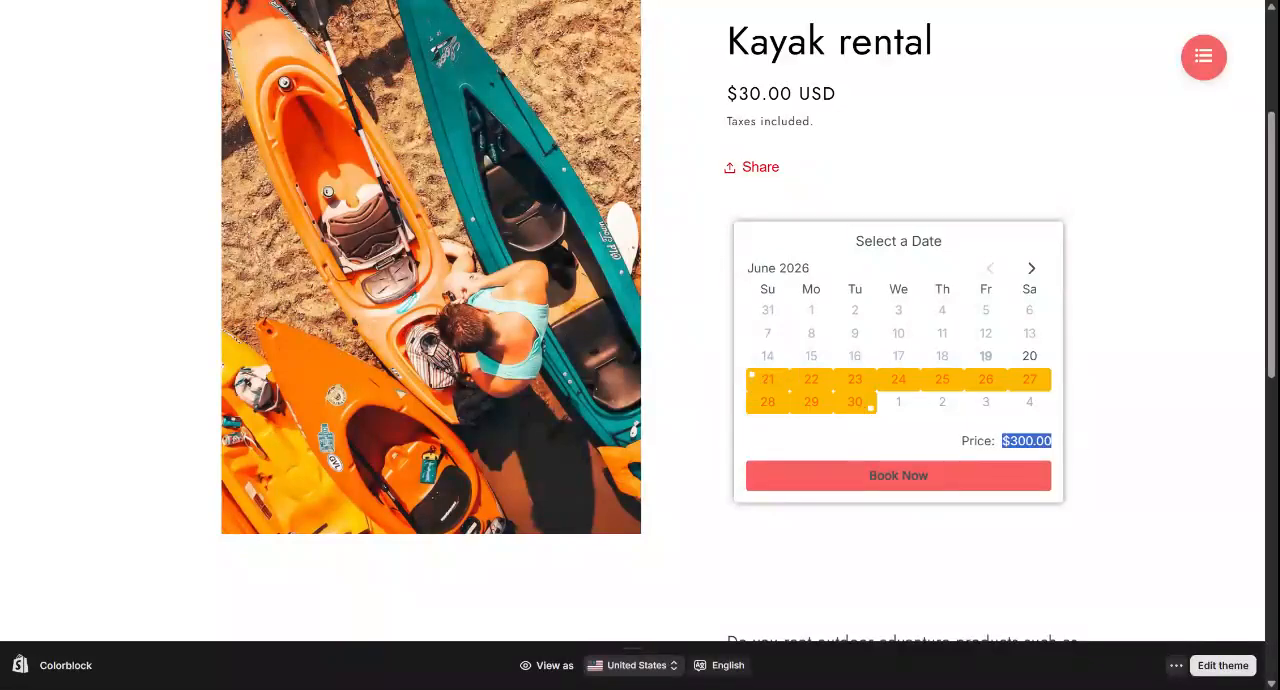
click(767, 381)
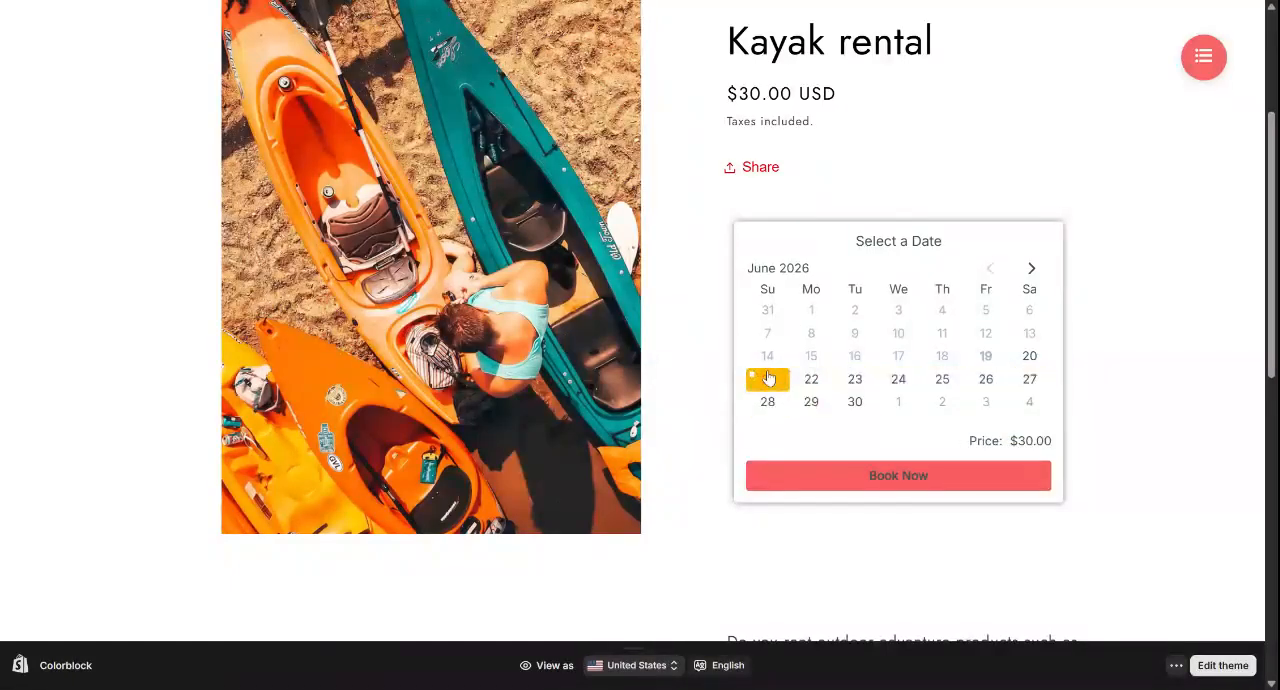
drag(1052, 441, 1010, 441)
click(642, 405)
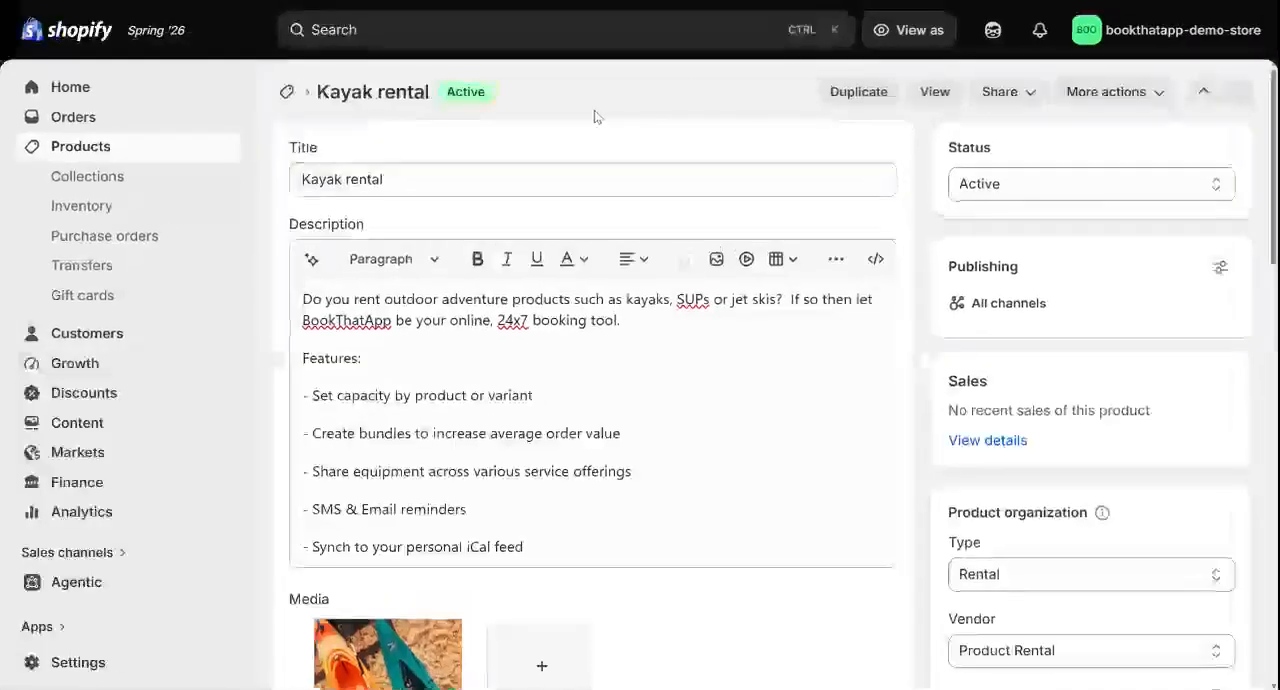
In the Shopify admin, examine the Kayak rental product's details, including its price and variant setup
scroll(597, 117, down, 1)
scroll(597, 375, up, 1)
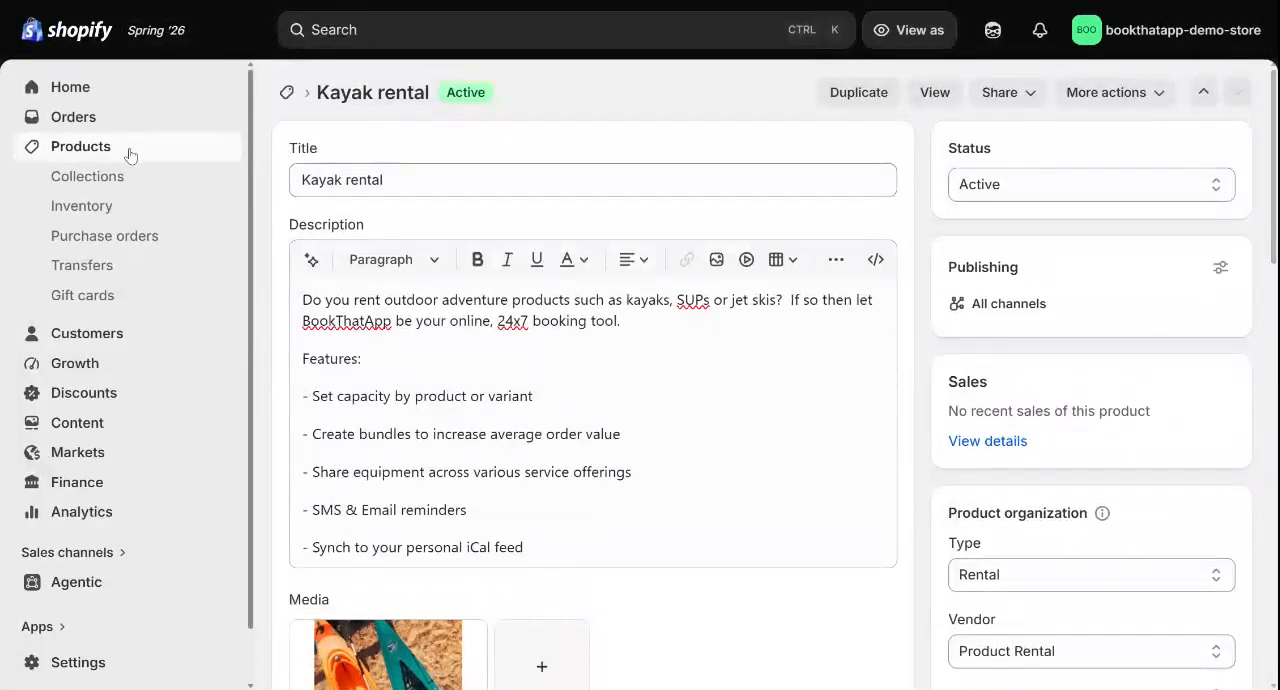
scroll(597, 375, down, 5)
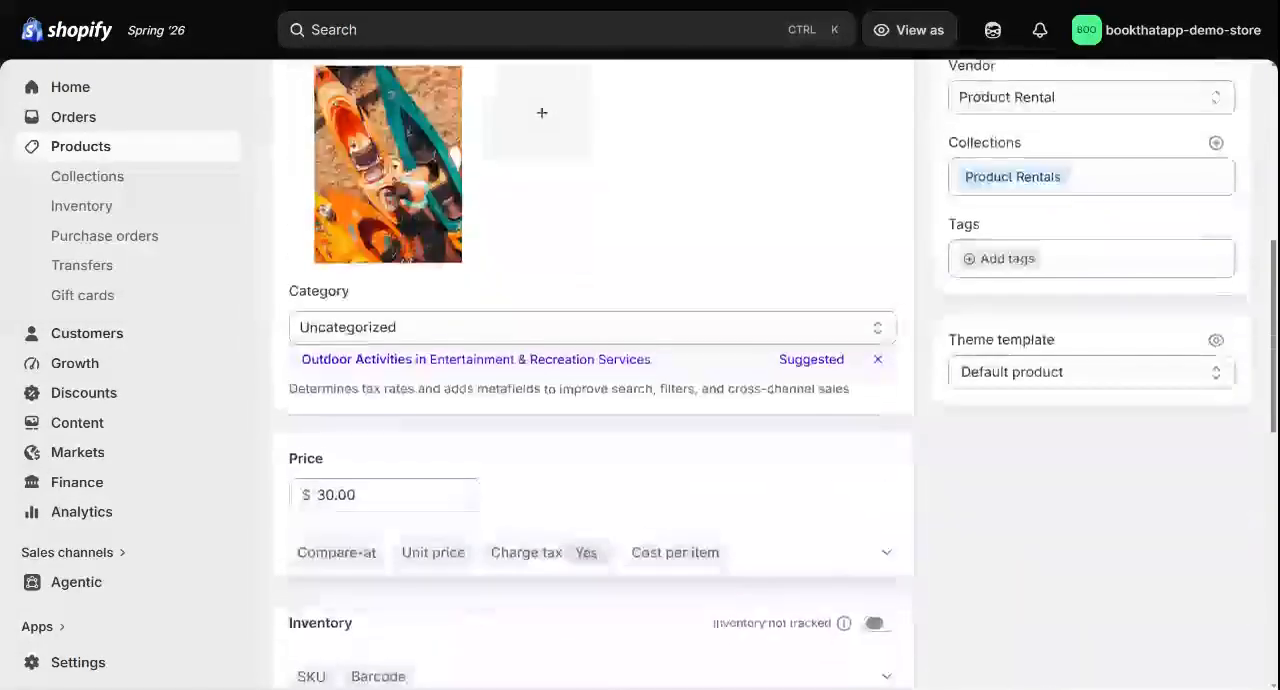
scroll(597, 375, down, 1)
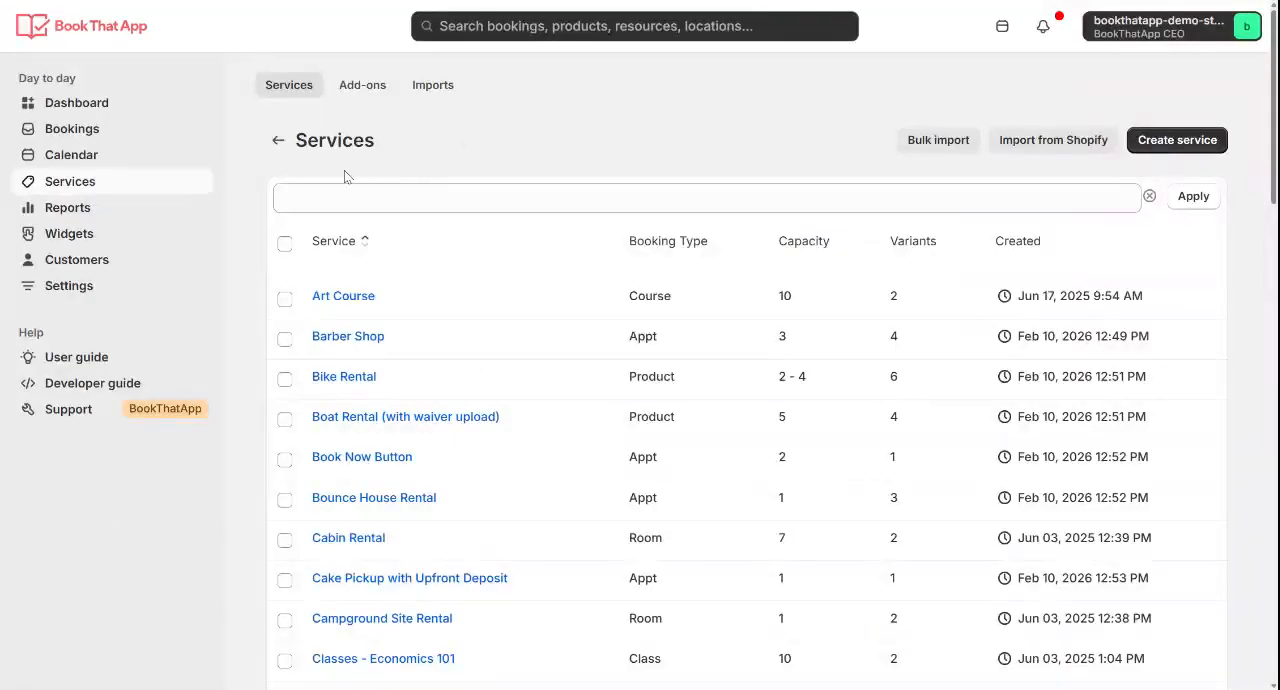
In BookThatApp, open the store's Order processing settings
click(102, 296)
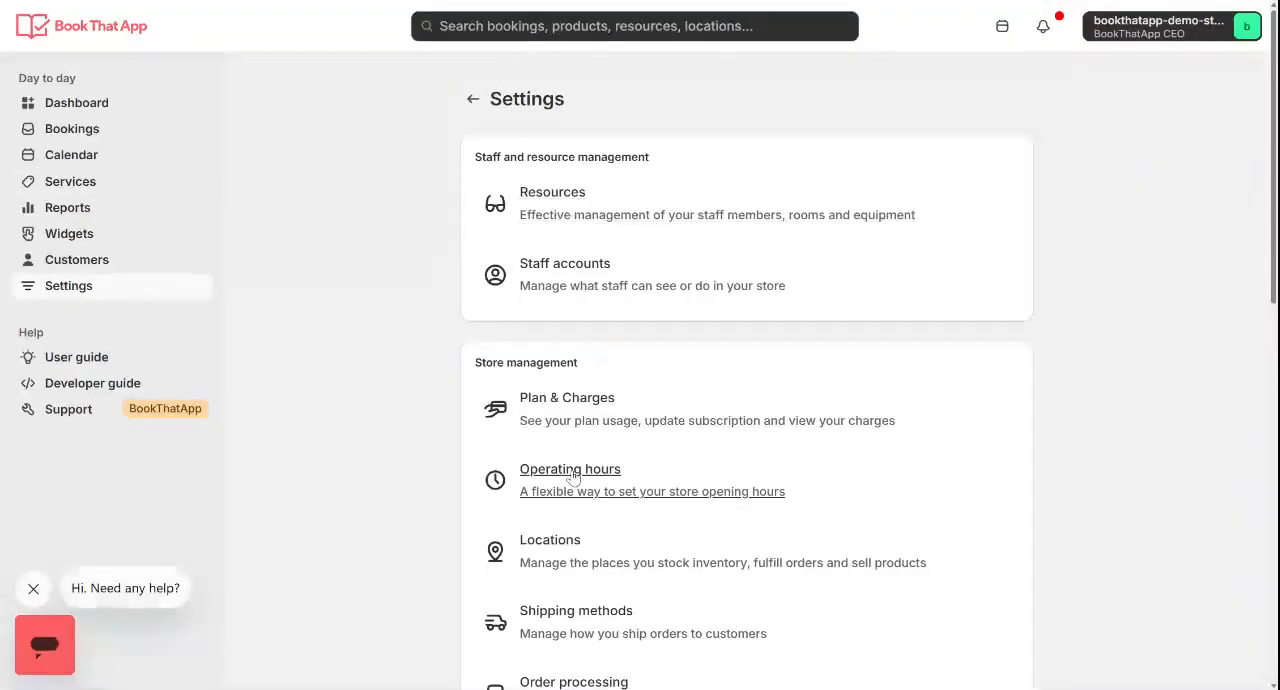
scroll(573, 477, down, 2)
scroll(573, 477, down, 2)
click(608, 435)
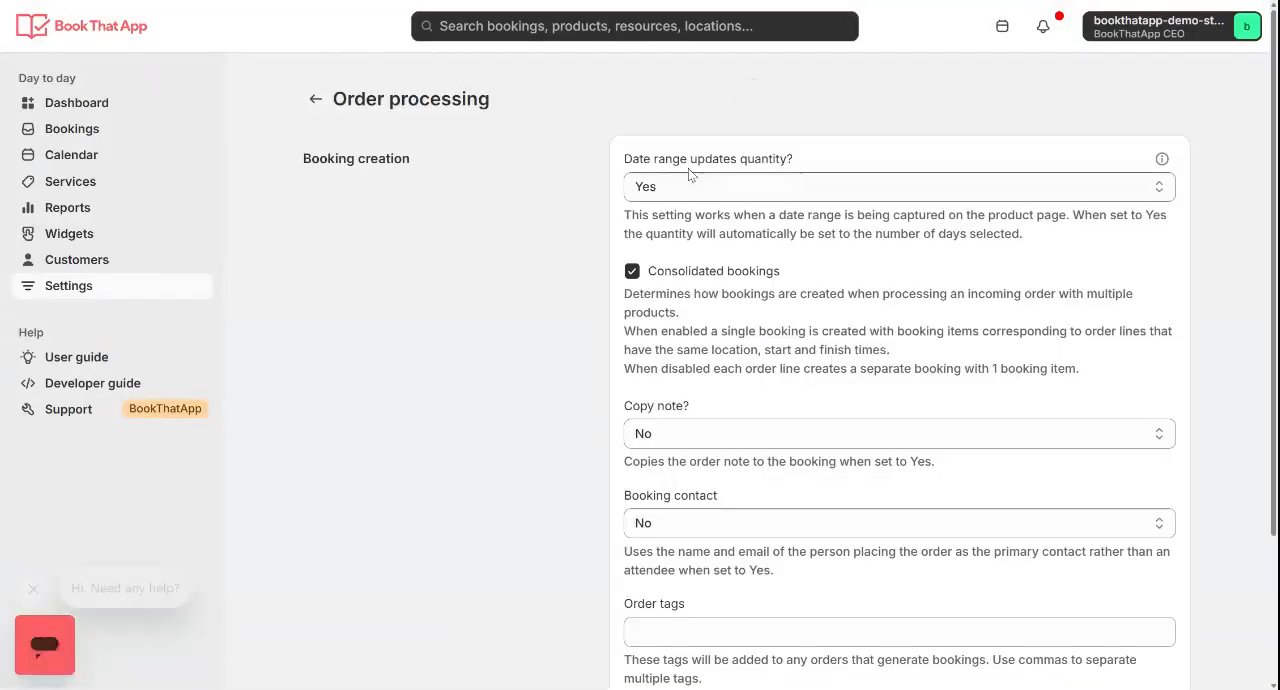
Examine the "Date range updates quantity?" setting and read its explanation
triple_click(673, 160)
click(688, 197)
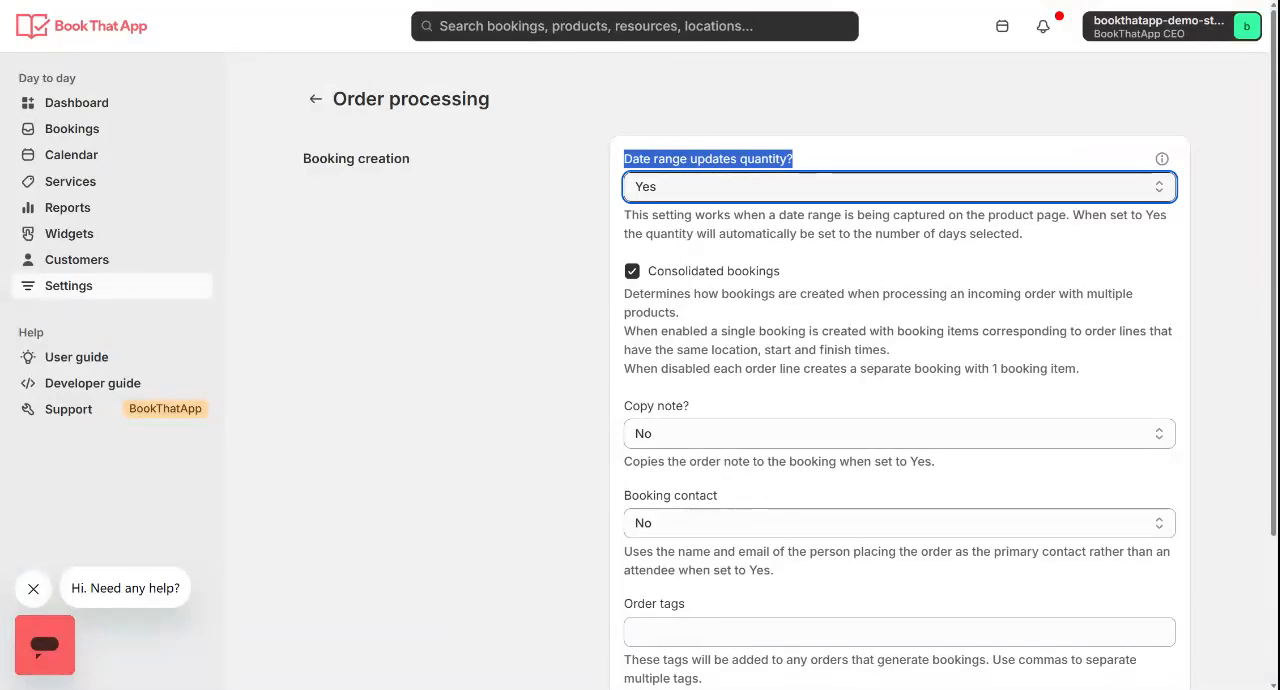
triple_click(688, 225)
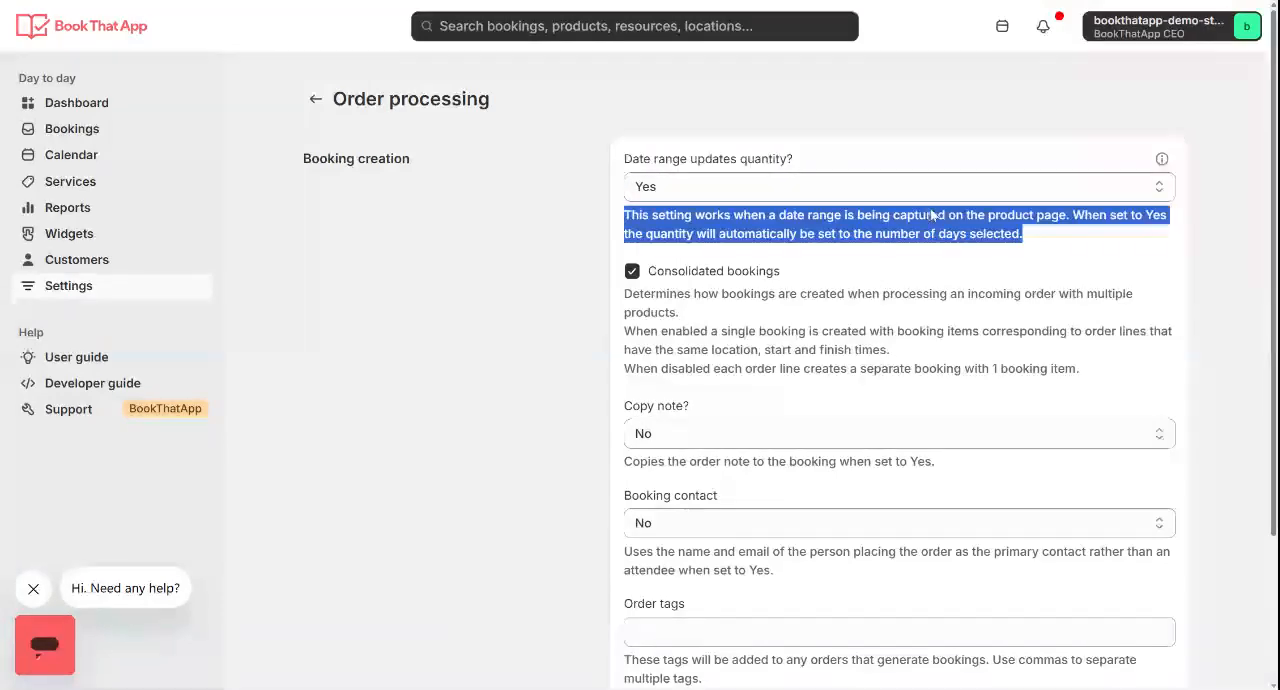
triple_click(1005, 233)
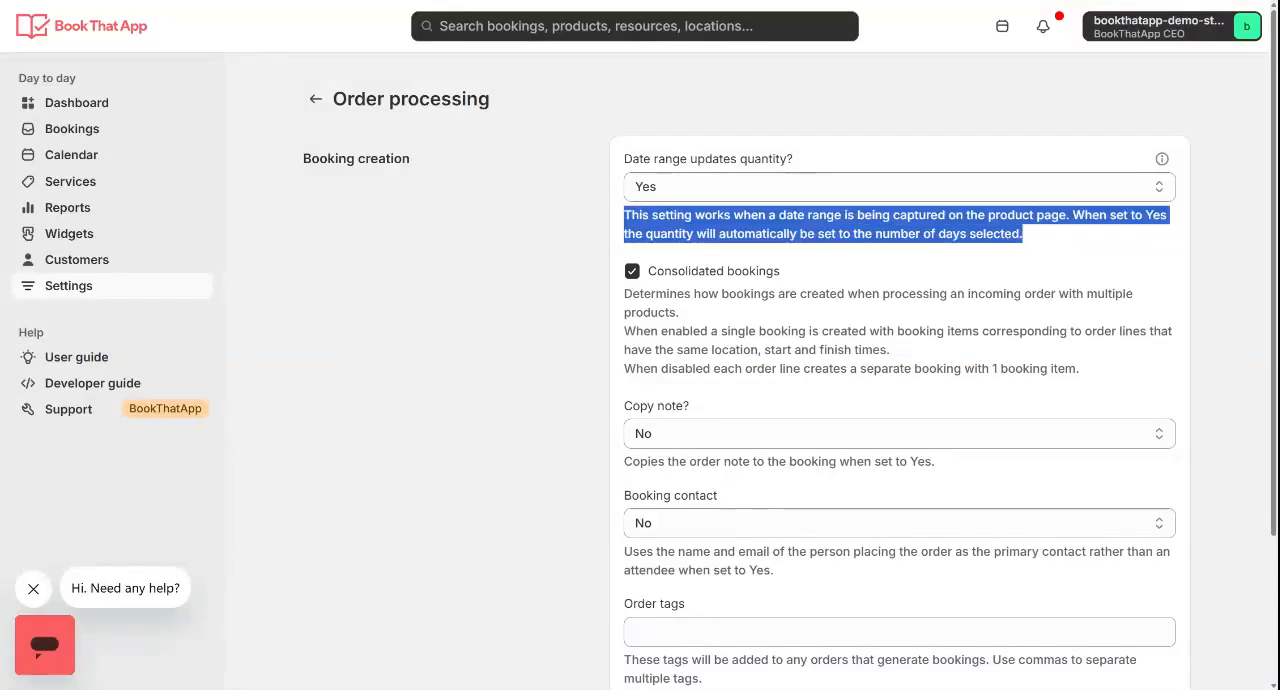
click(1005, 234)
triple_click(814, 235)
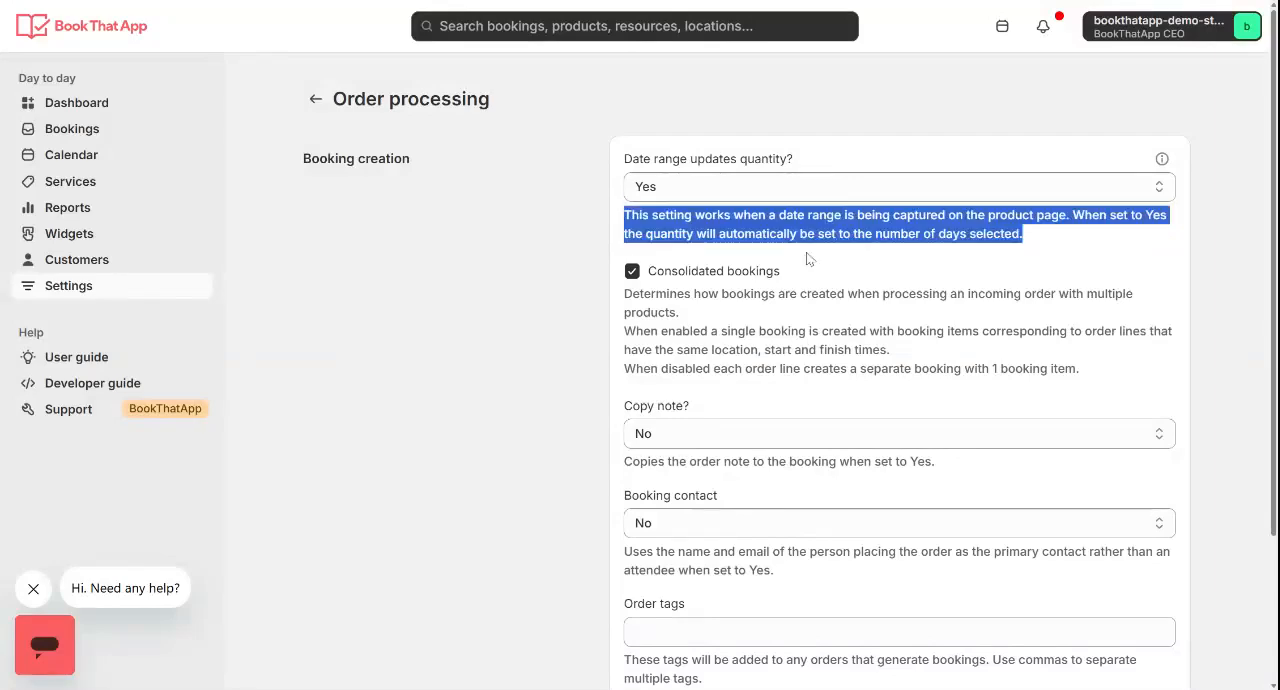
click(518, 229)
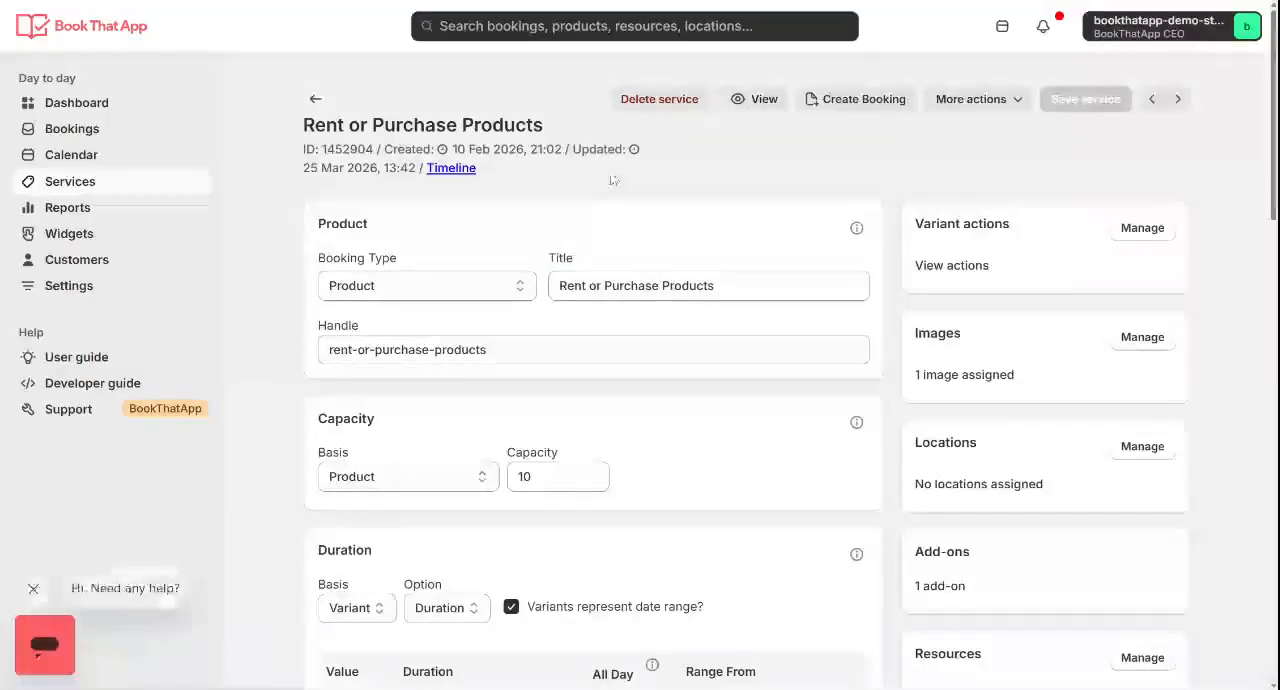
Examine the Rent or Purchase Products service's Duration basis, date range option and the ranges mapped to each variant value
scroll(620, 175, down, 1)
scroll(688, 141, up, 1)
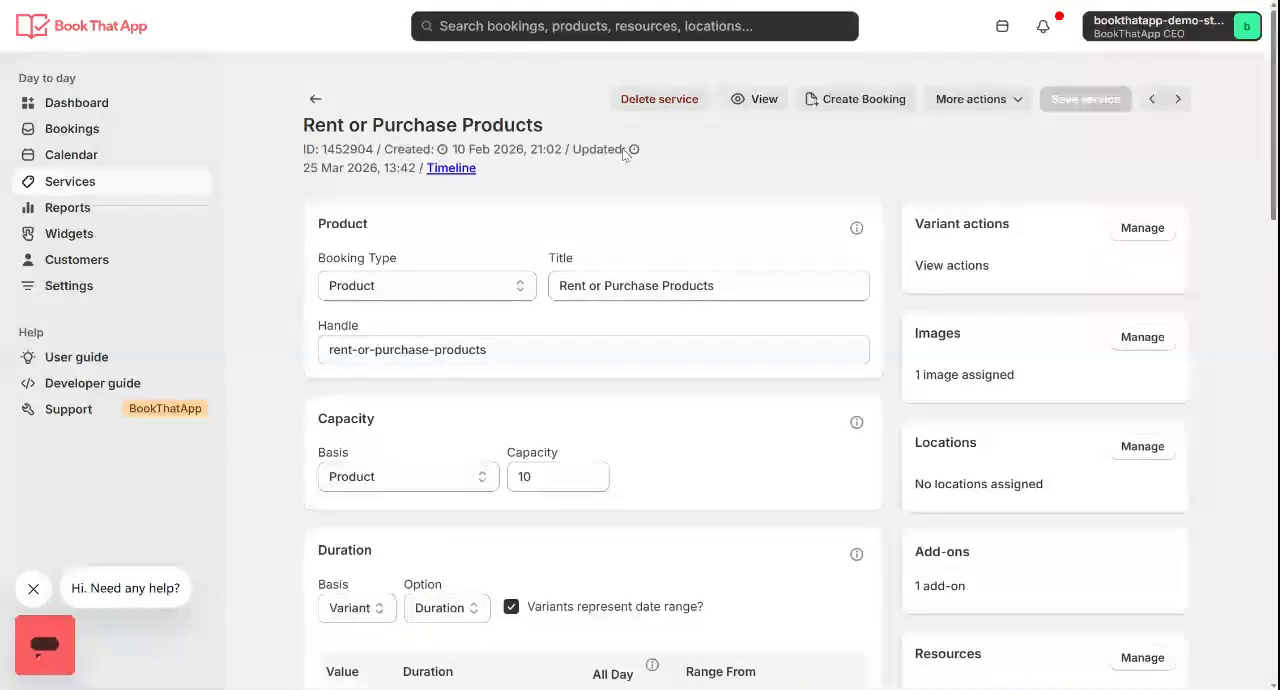
scroll(623, 152, down, 5)
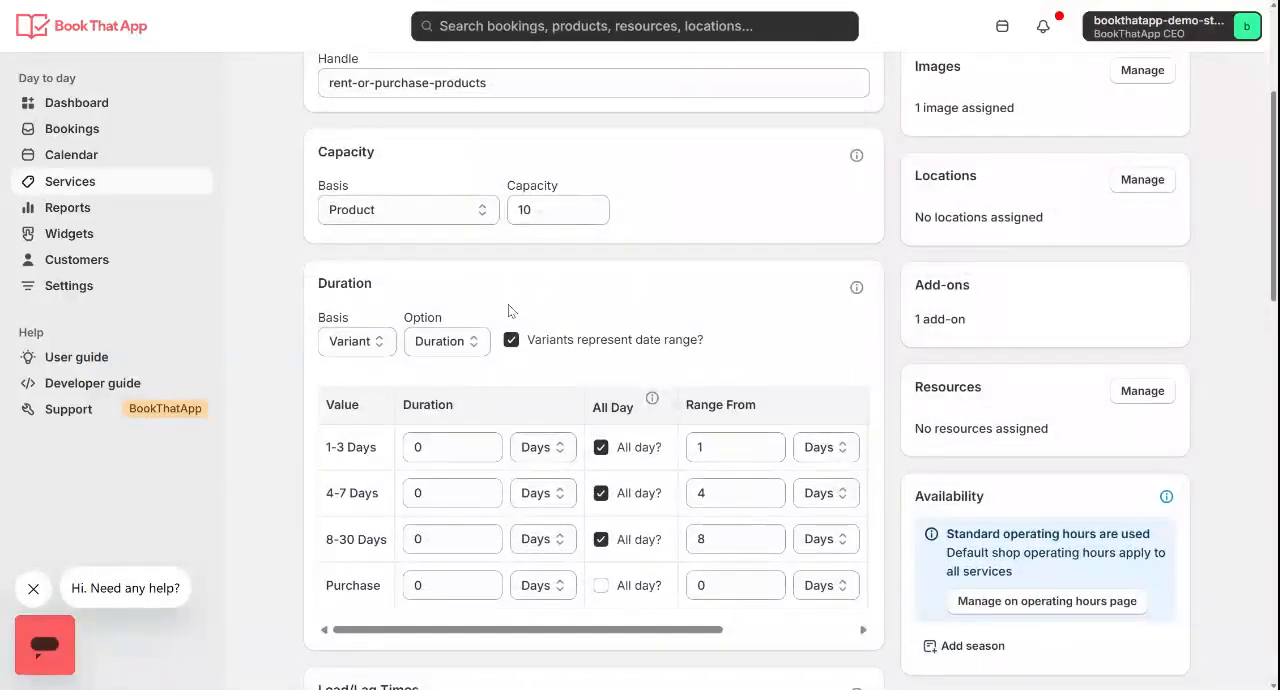
scroll(690, 370, up, 5)
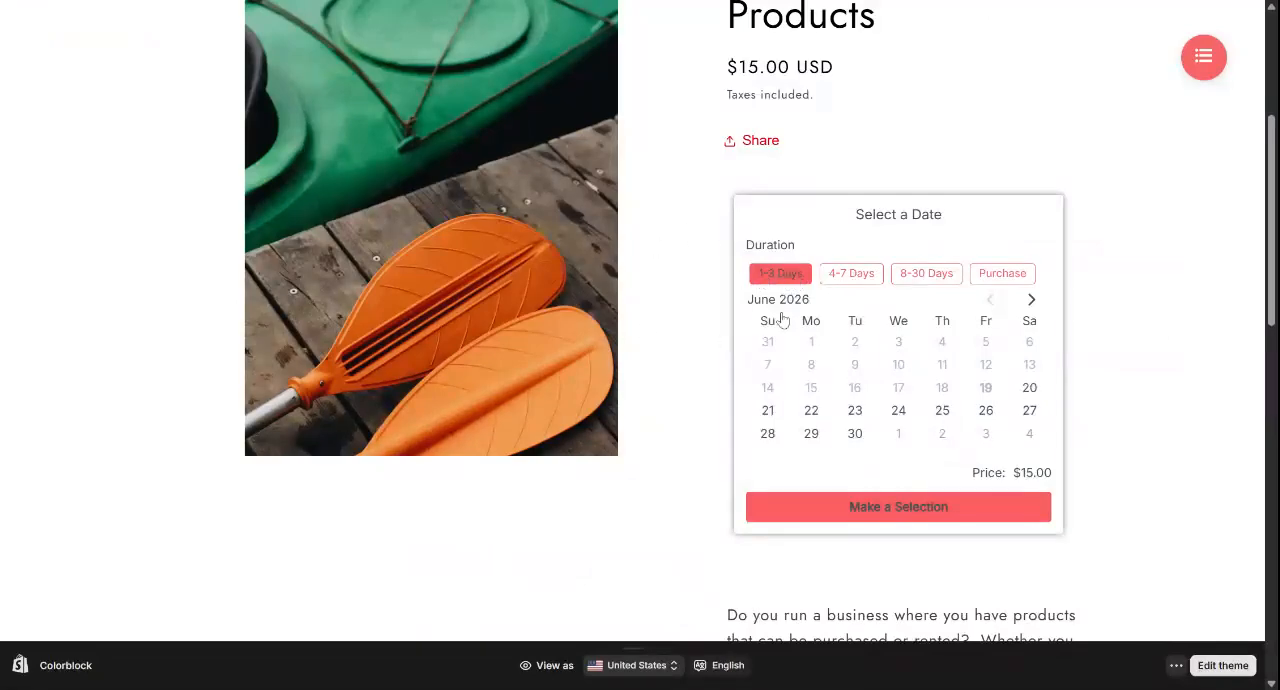
On the storefront's Rent or Purchase Products page, choose the 4-7 Days duration and select June 21 to June 24, 2026
click(806, 418)
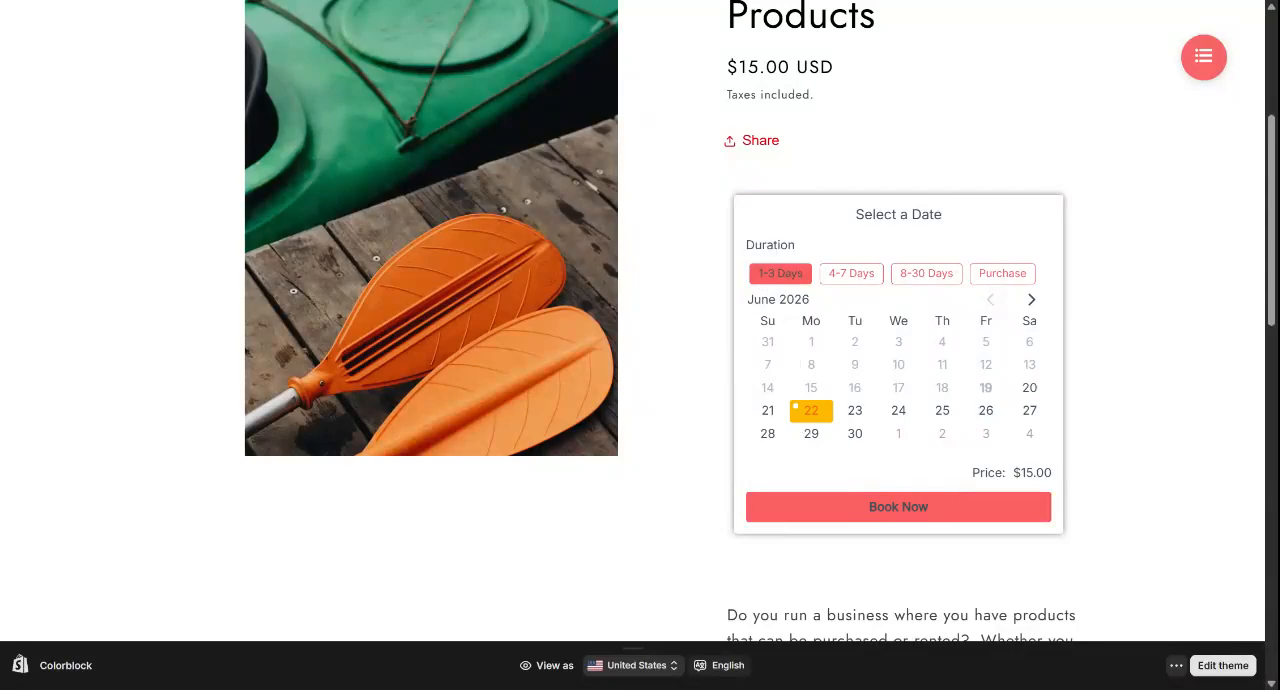
click(849, 274)
click(855, 412)
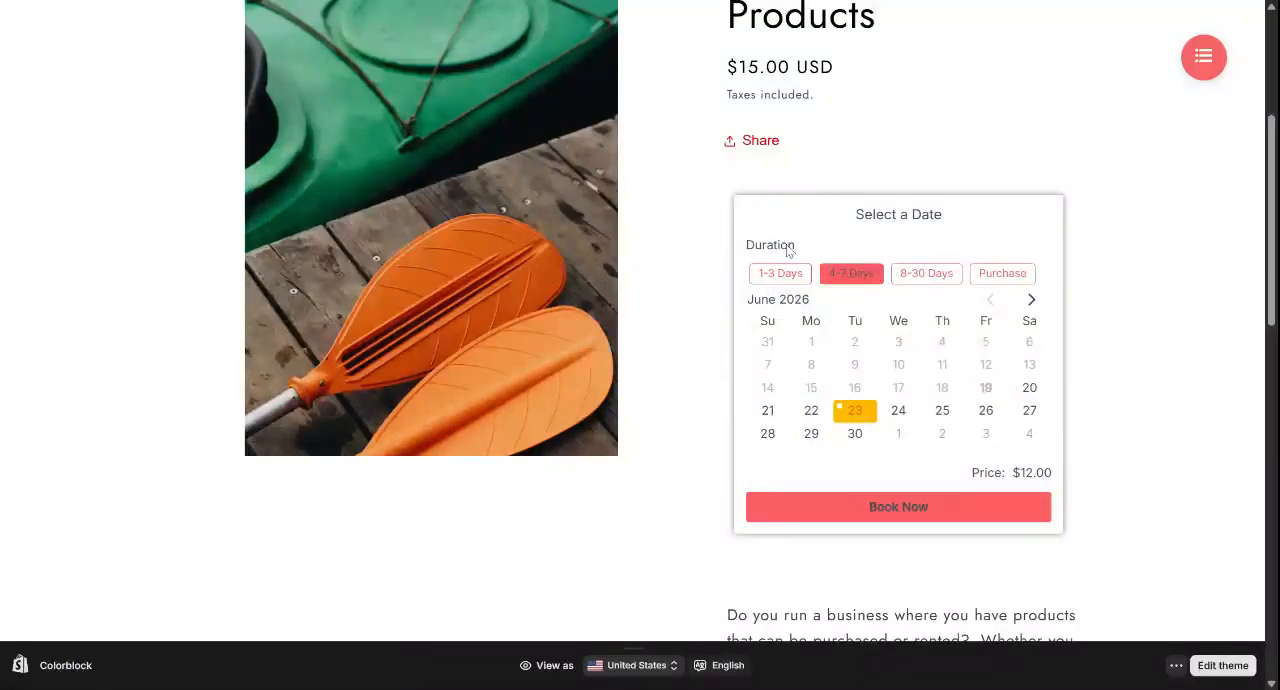
click(758, 416)
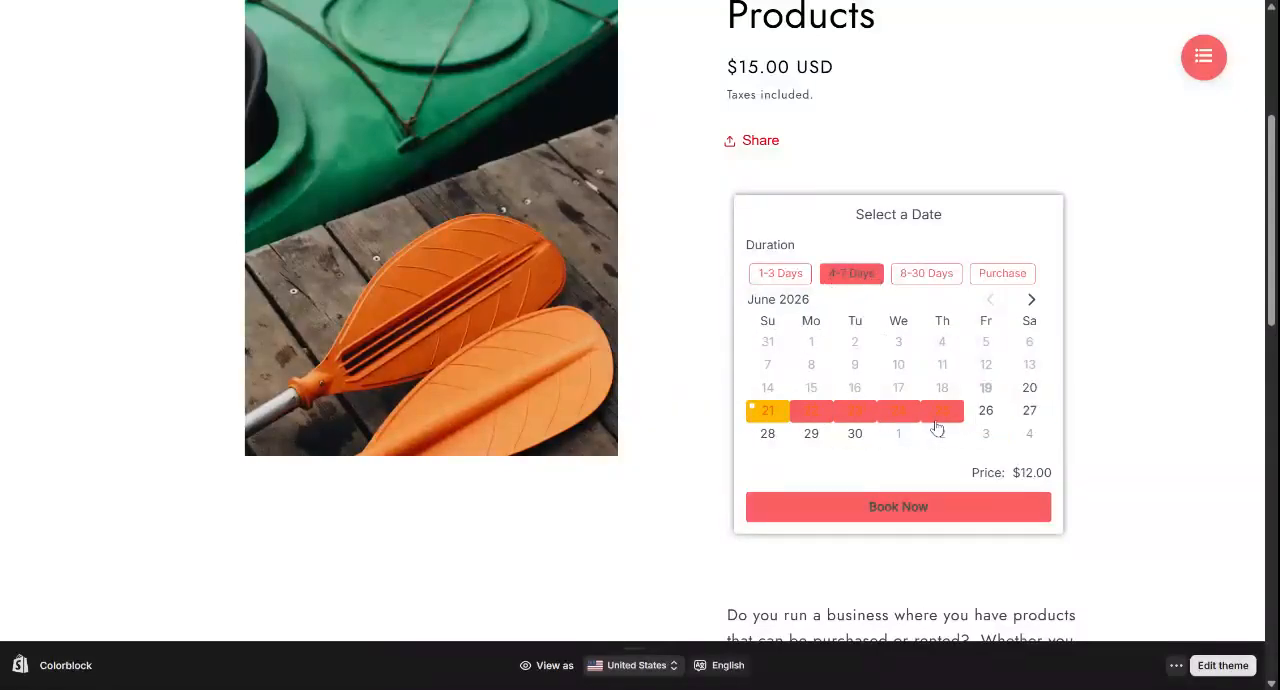
click(903, 418)
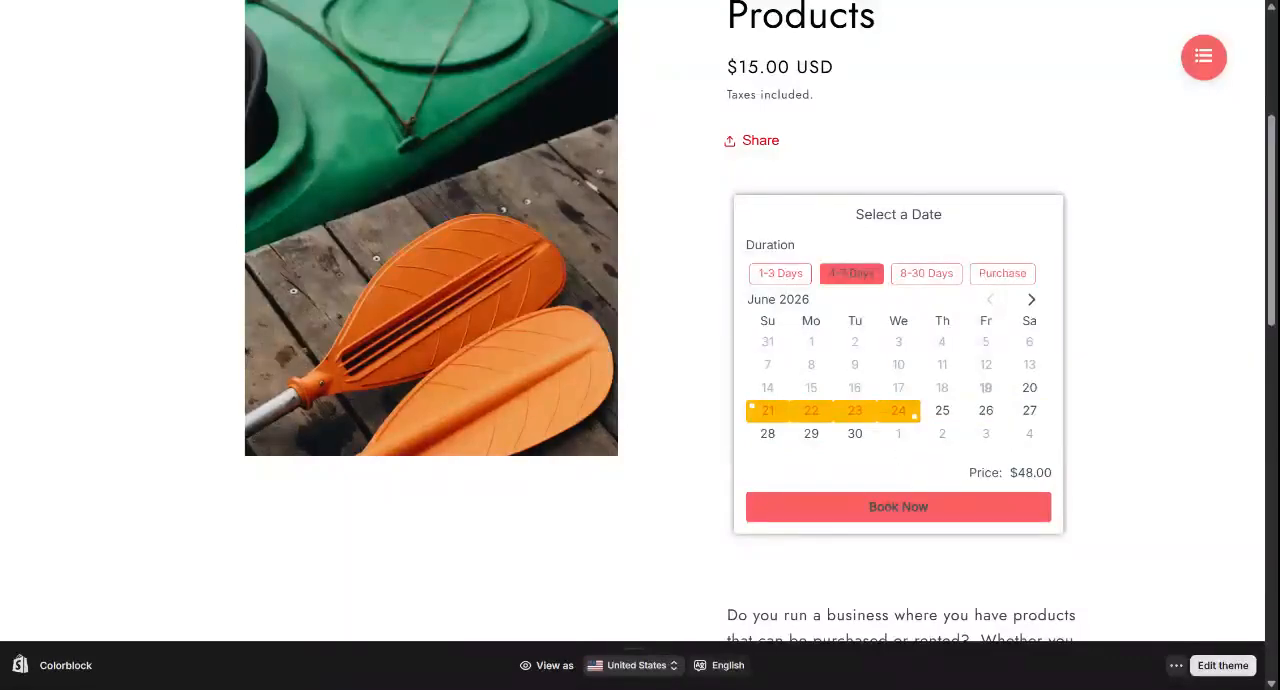
Switch the rental duration to 8-30 Days and select June 21 to June 30, 2026
click(922, 275)
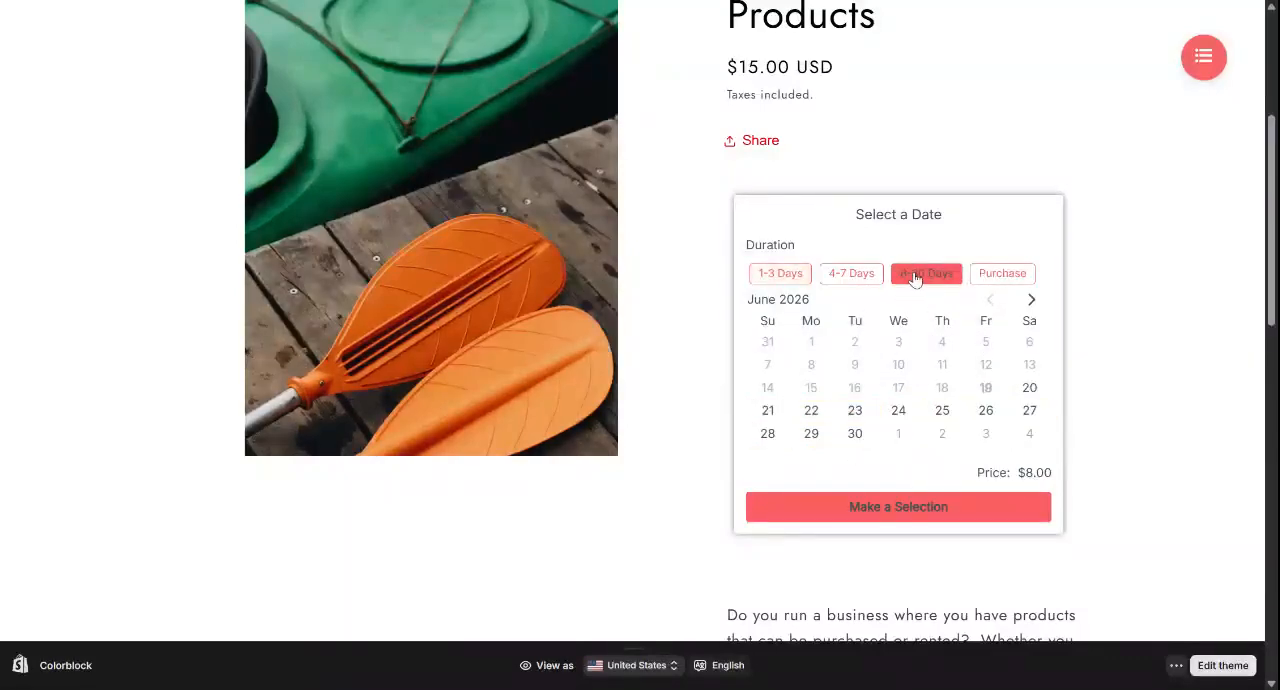
click(768, 411)
click(852, 435)
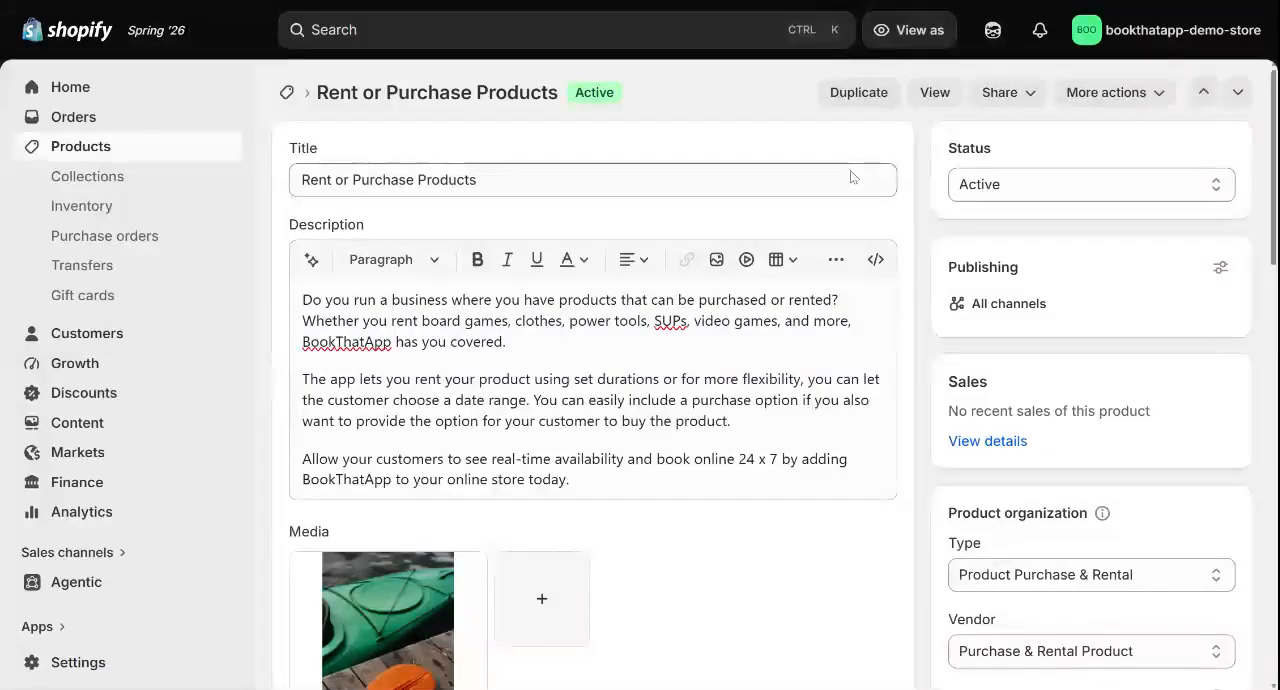
In the Shopify admin, examine the Rent or Purchase Products item's Duration option and its 1-3 Days, 4-7 Days, 8-30 Days and Purchase values
triple_click(384, 92)
scroll(503, 243, down, 8)
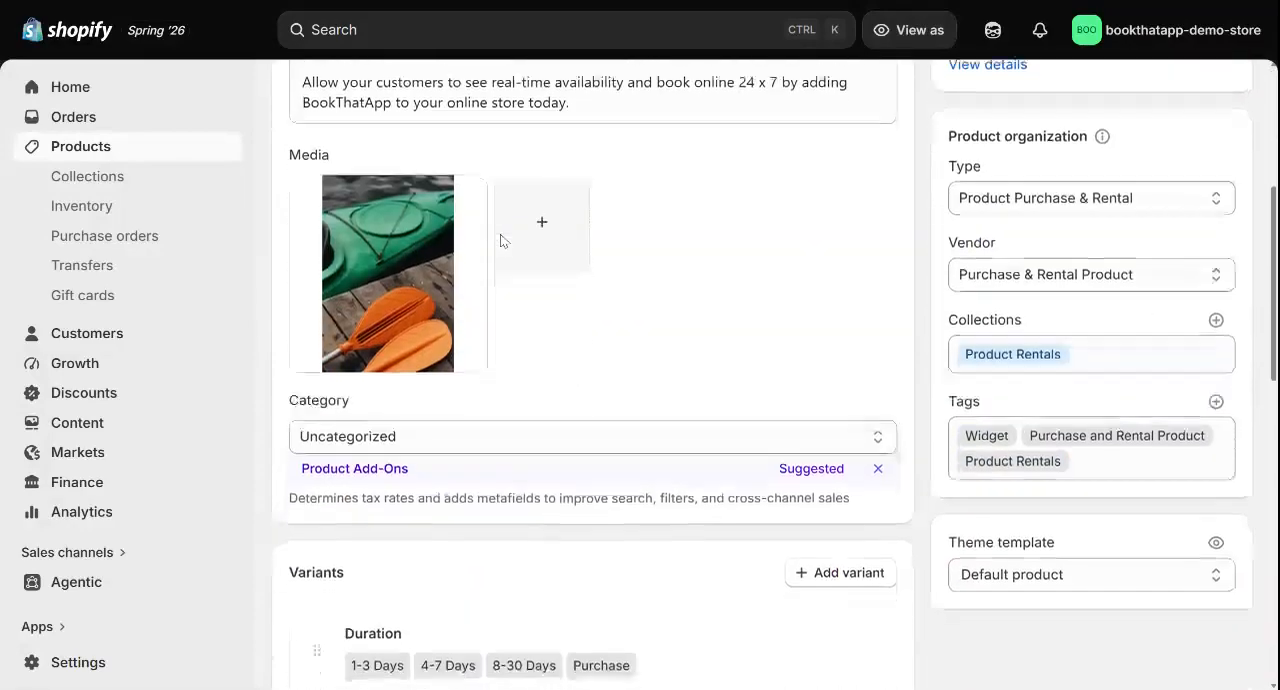
click(731, 270)
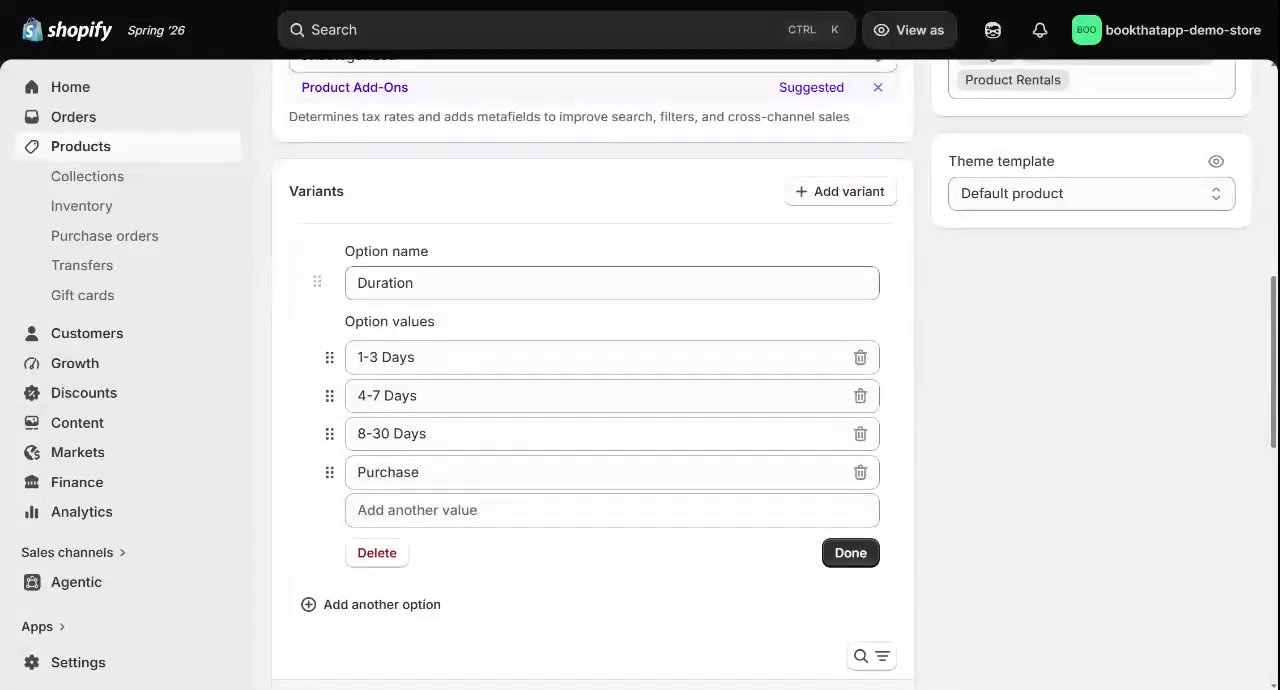
double_click(385, 283)
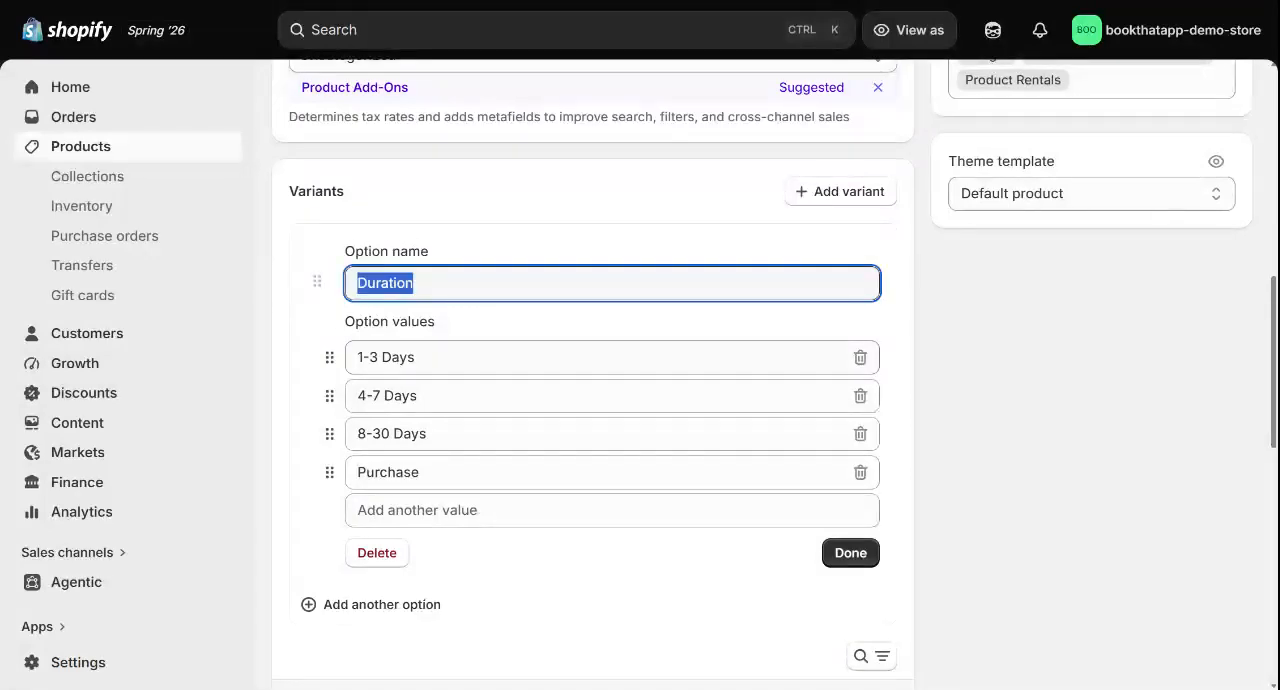
click(387, 357)
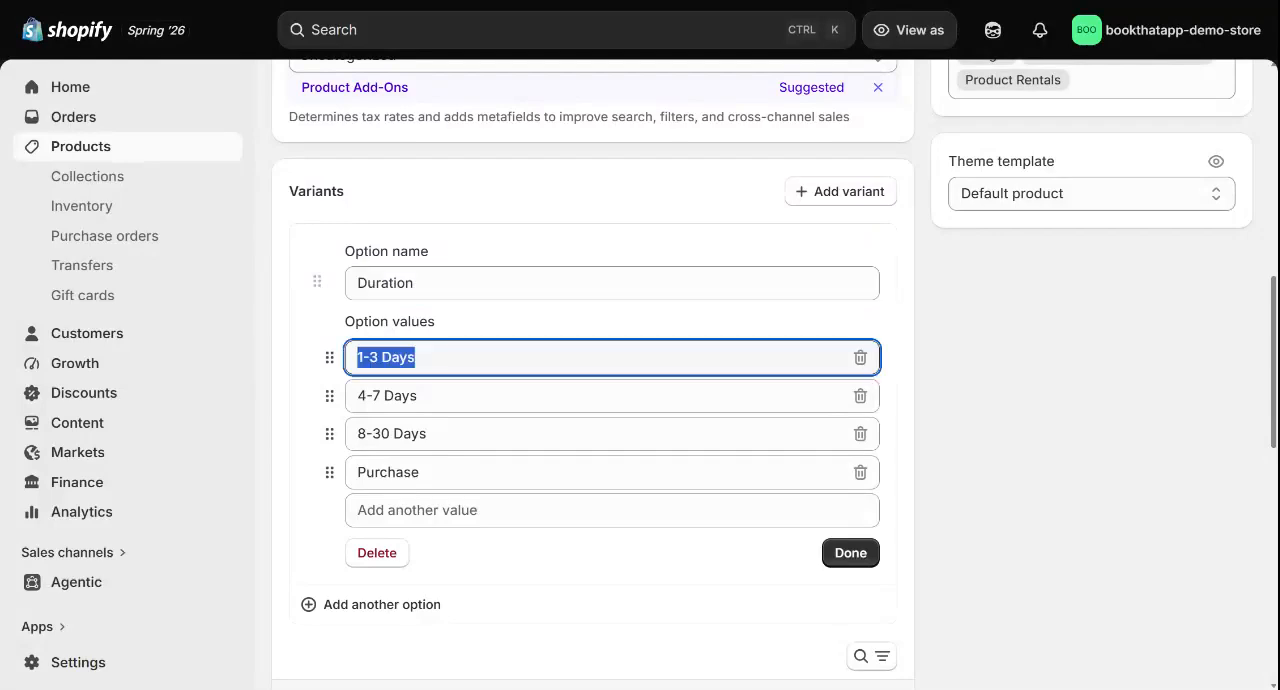
click(388, 396)
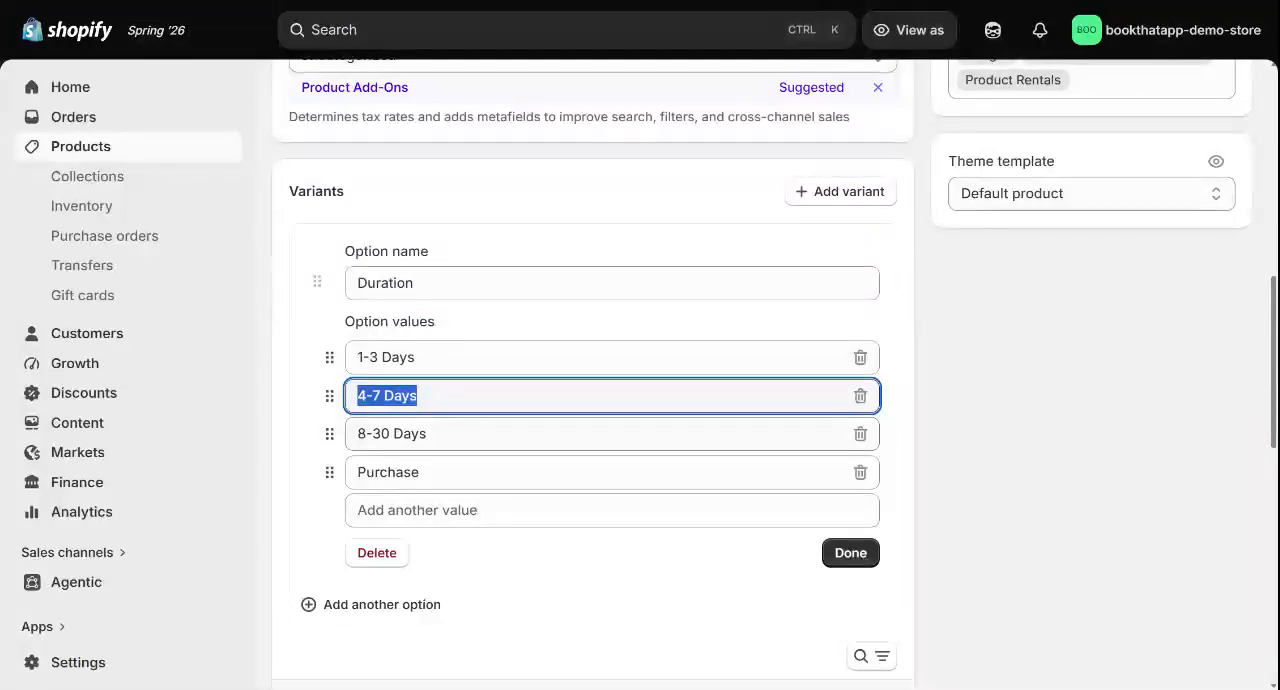
click(391, 434)
scroll(592, 370, down, 1)
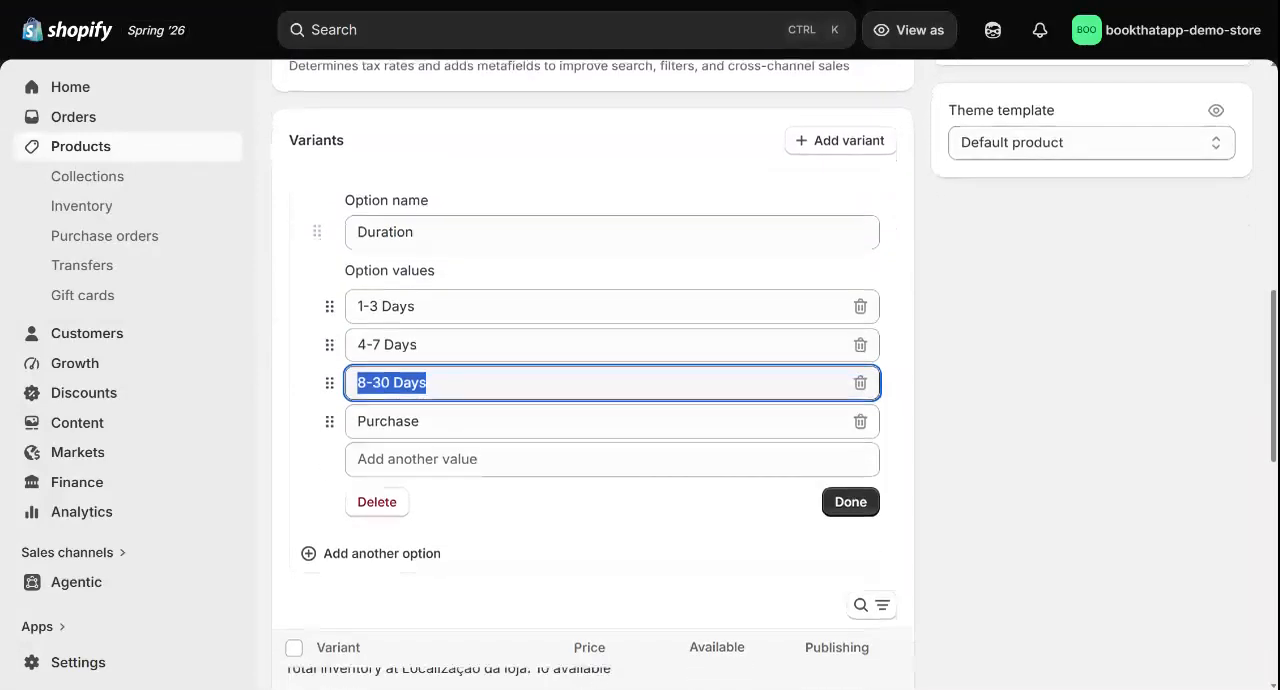
scroll(592, 370, down, 1)
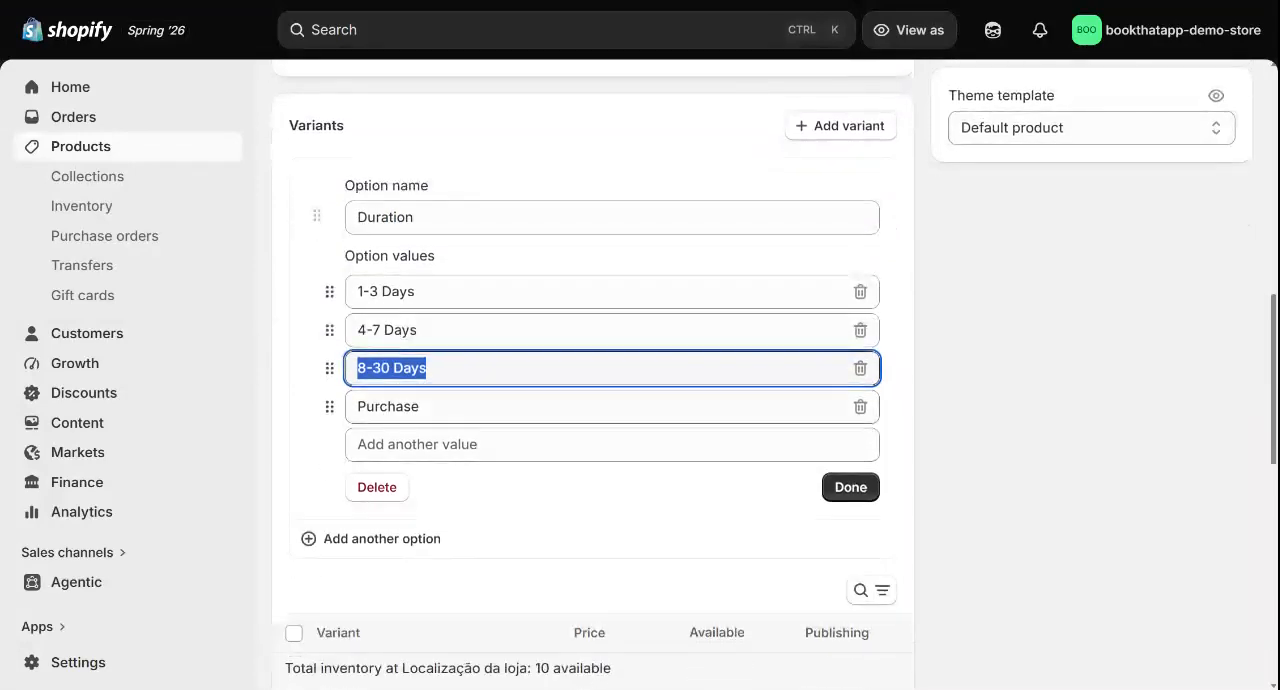
click(388, 407)
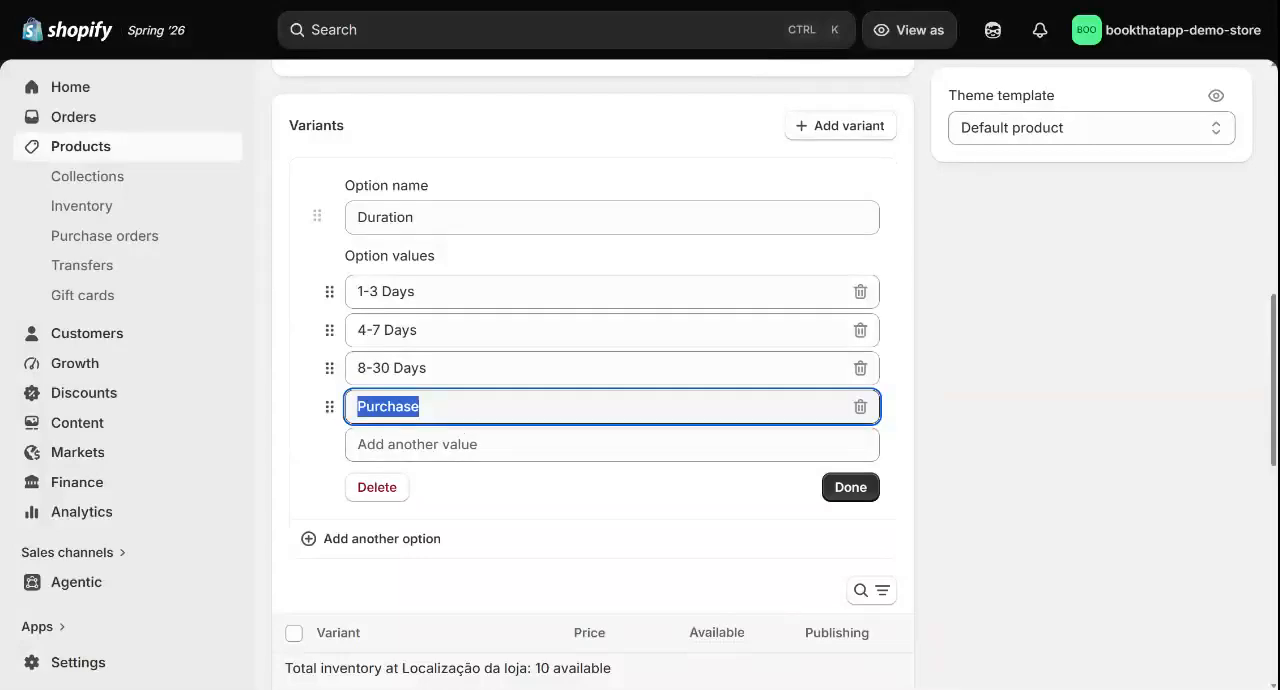
Examine the price of the Rent or Purchase Products variants 1-3 Days, 4-7 Days and 8-30 Days
click(287, 425)
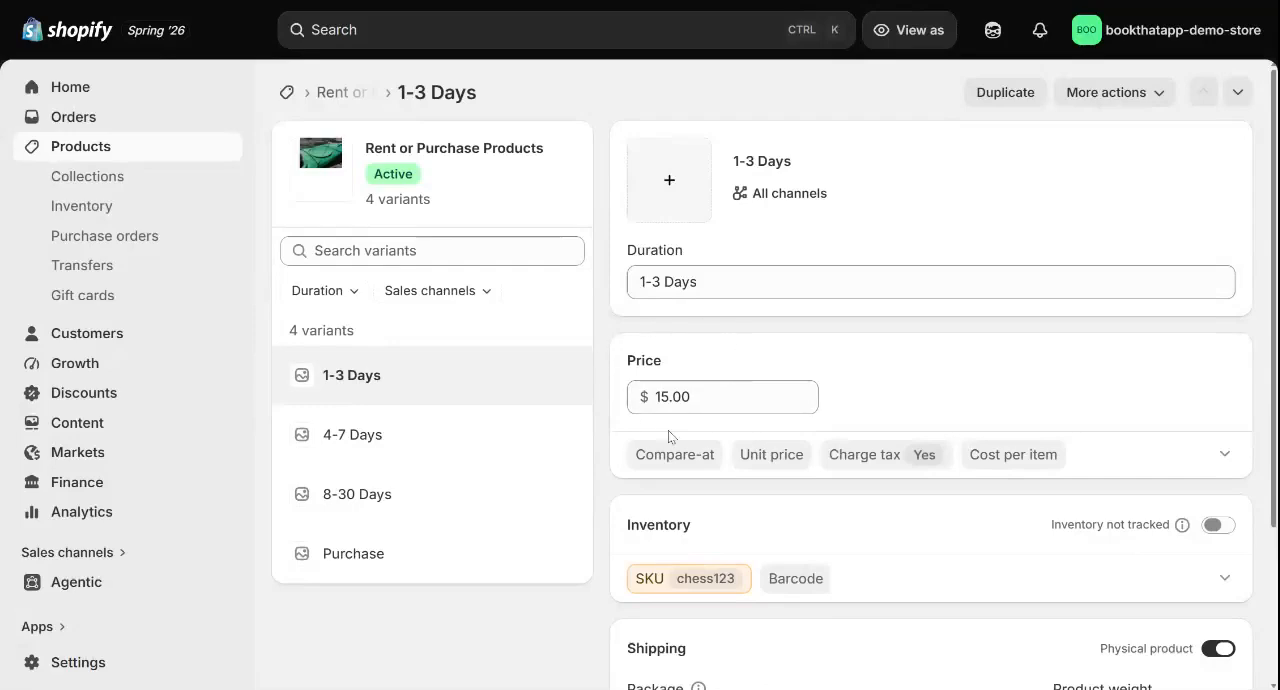
click(700, 397)
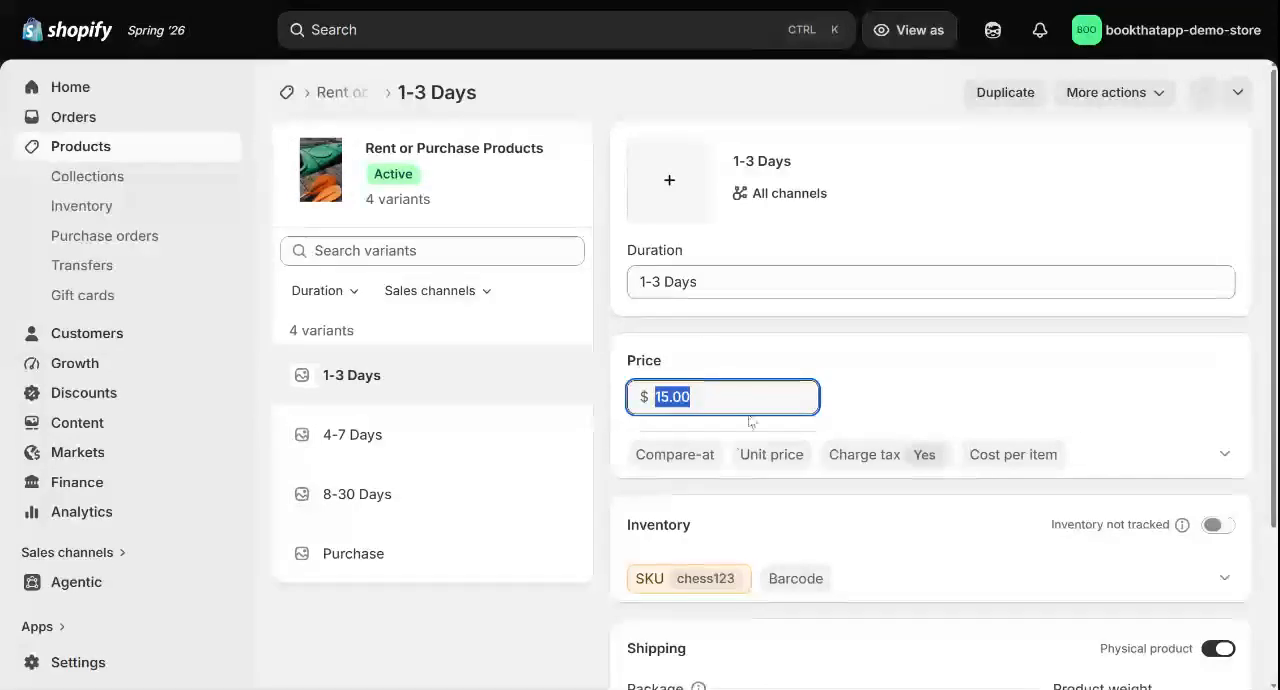
click(447, 424)
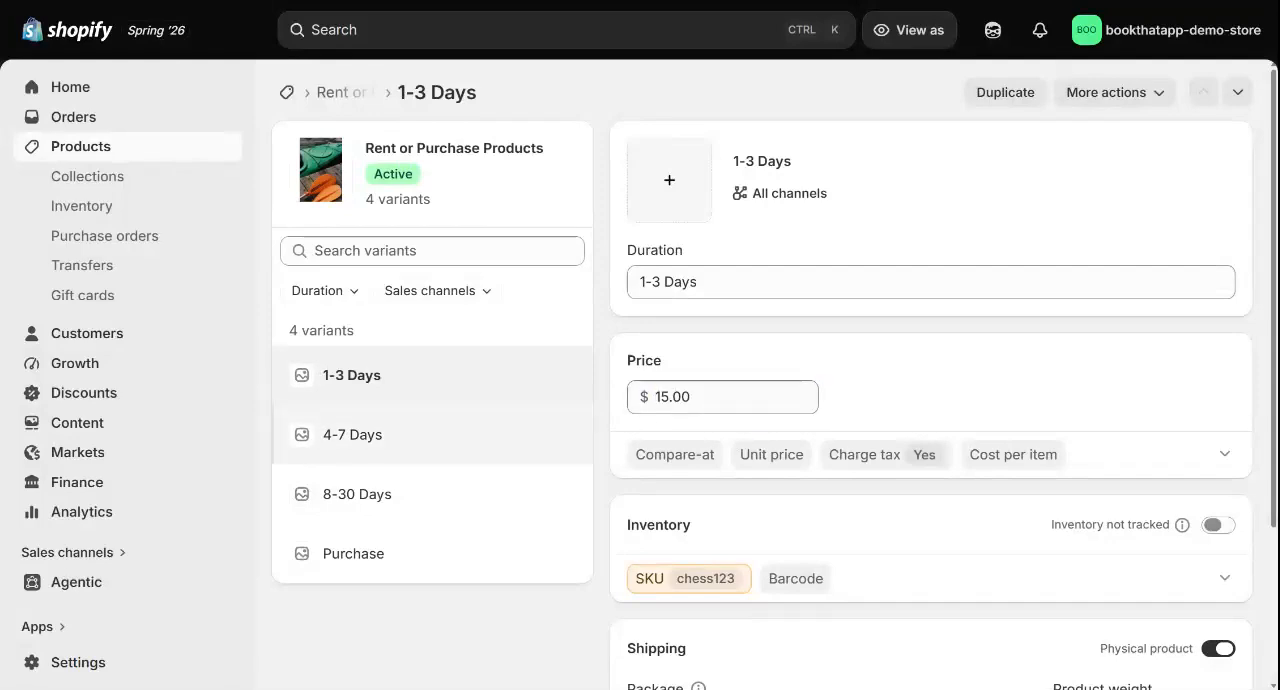
click(670, 399)
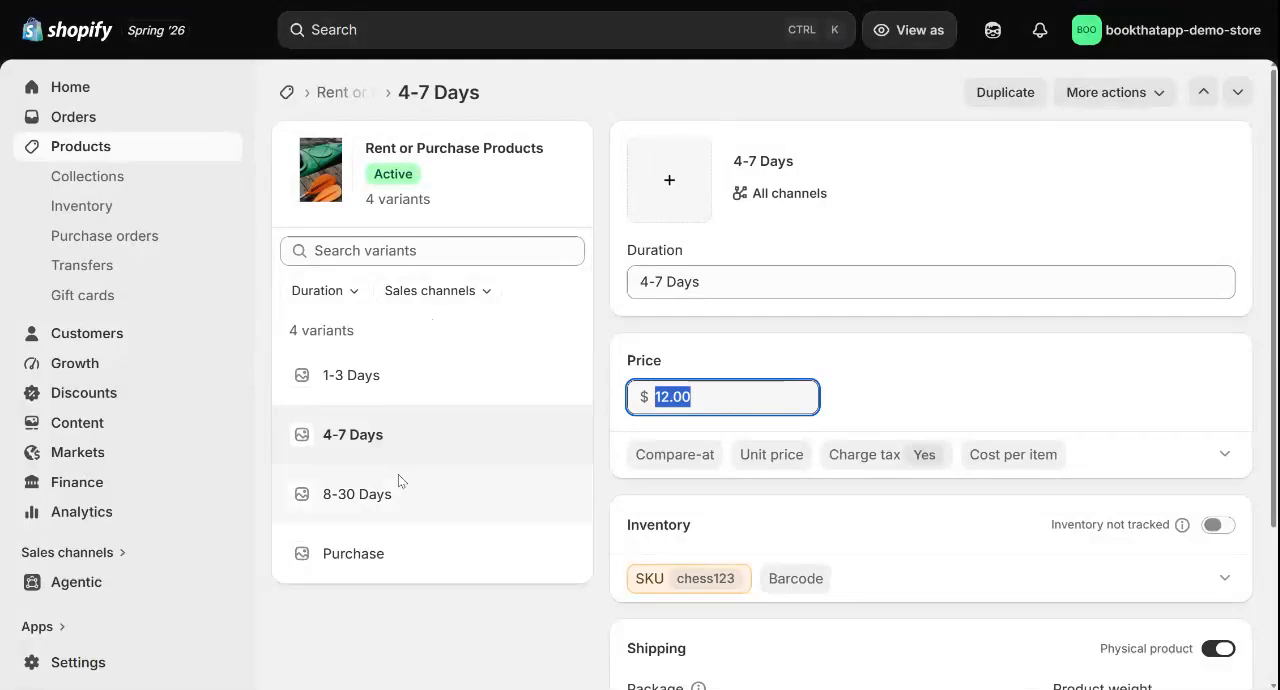
click(391, 500)
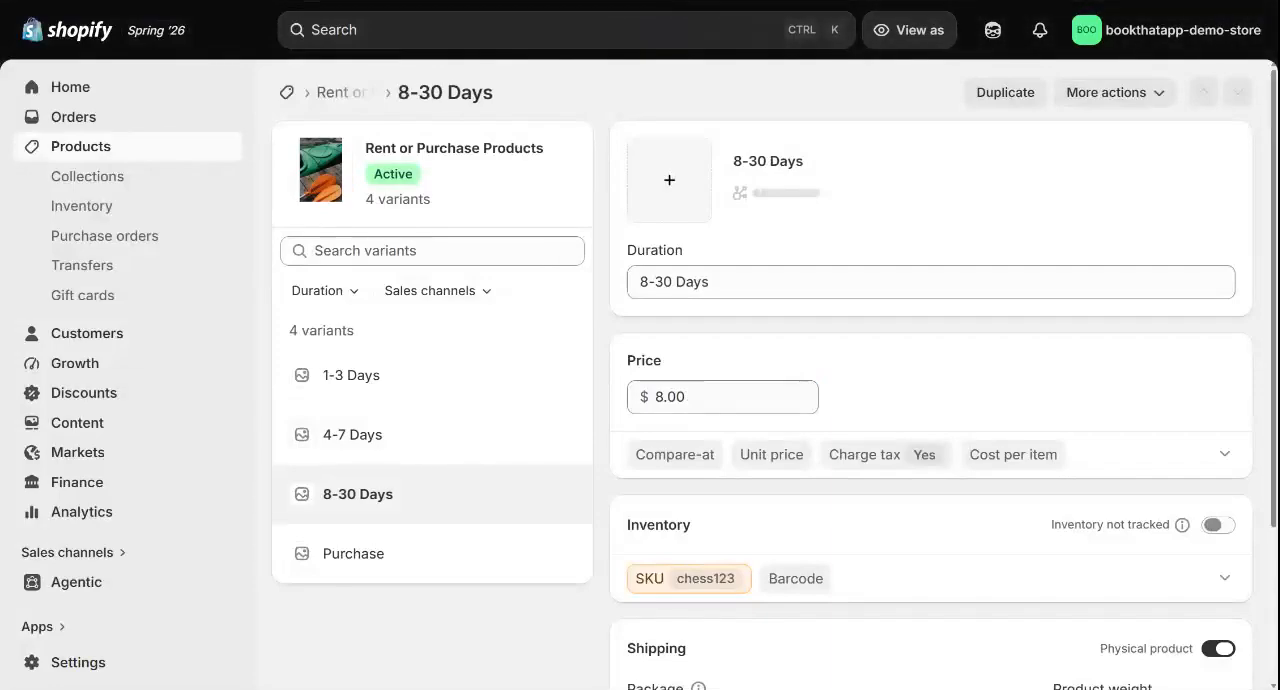
click(687, 397)
click(752, 345)
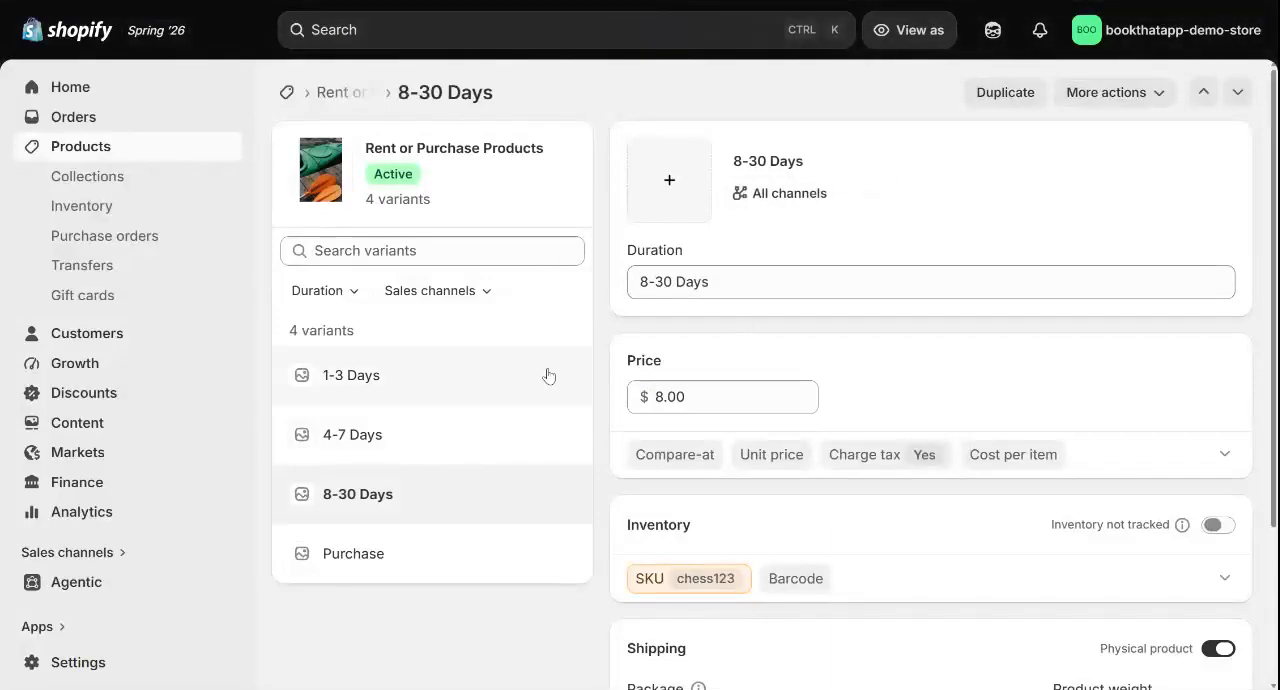
scroll(546, 371, down, 2)
scroll(546, 375, up, 2)
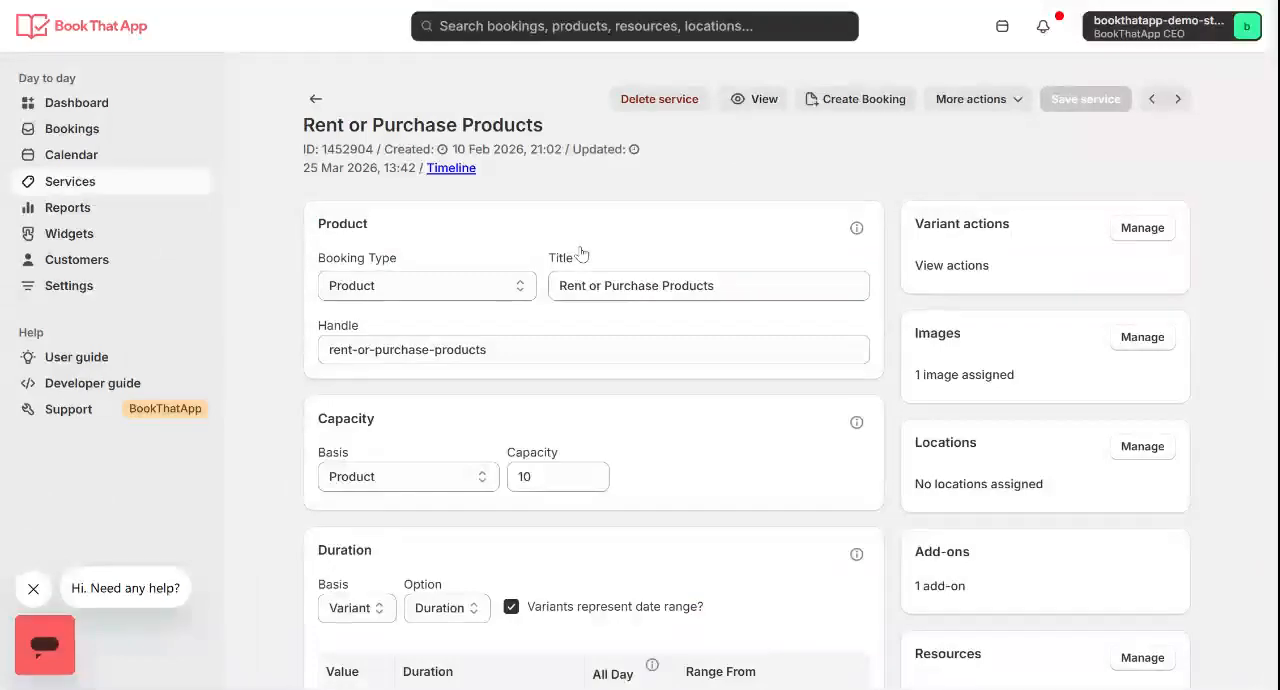
In BookThatApp, examine the Rent or Purchase Products service's Duration basis and option, toggling the variants-represent-date-range setting off and back on
scroll(527, 228, down, 2)
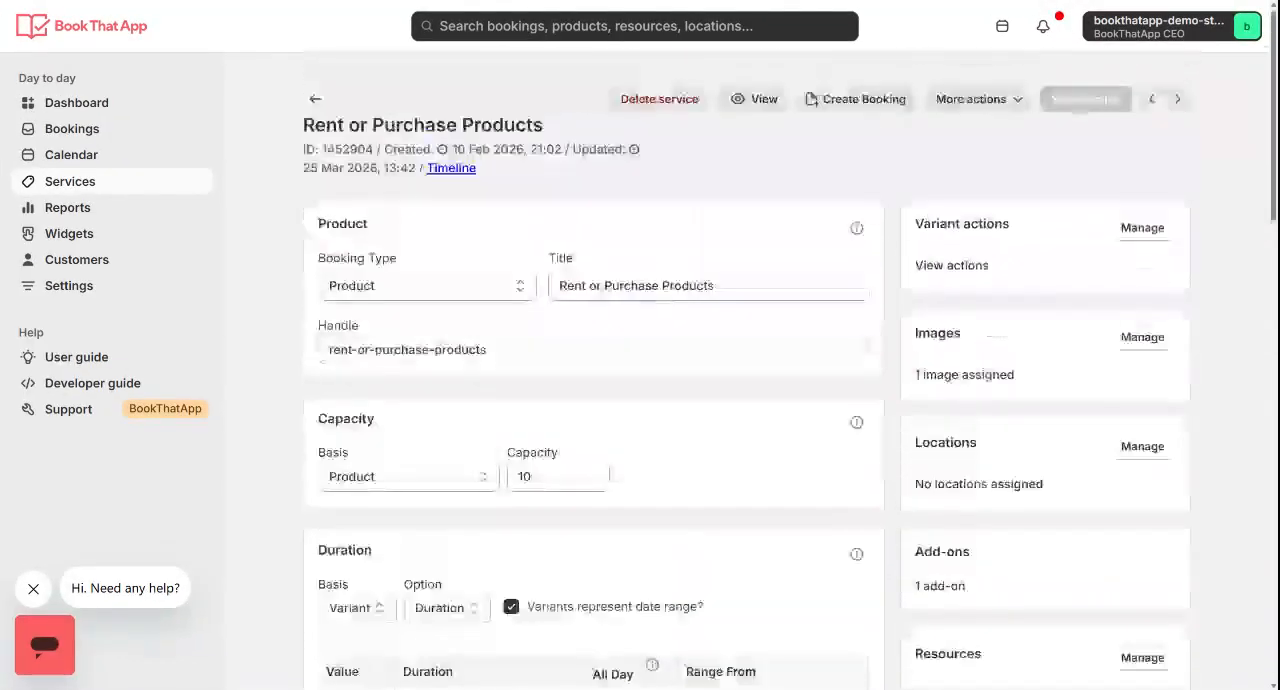
scroll(477, 217, down, 4)
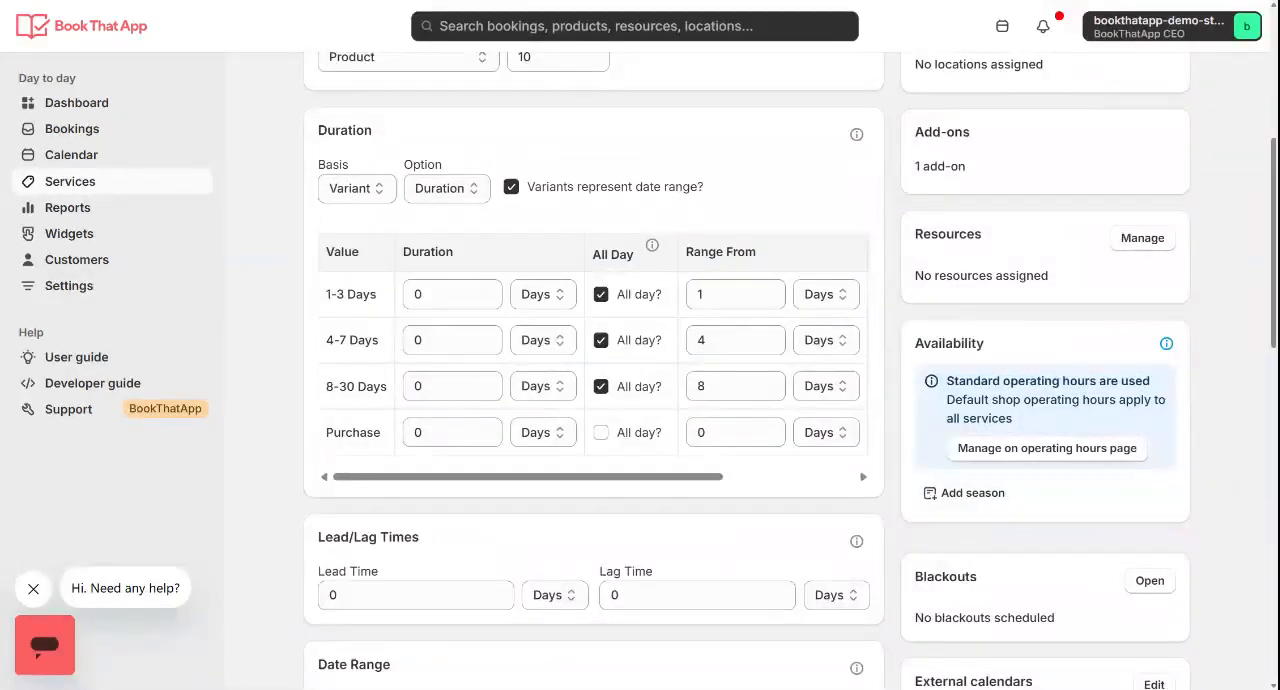
double_click(344, 130)
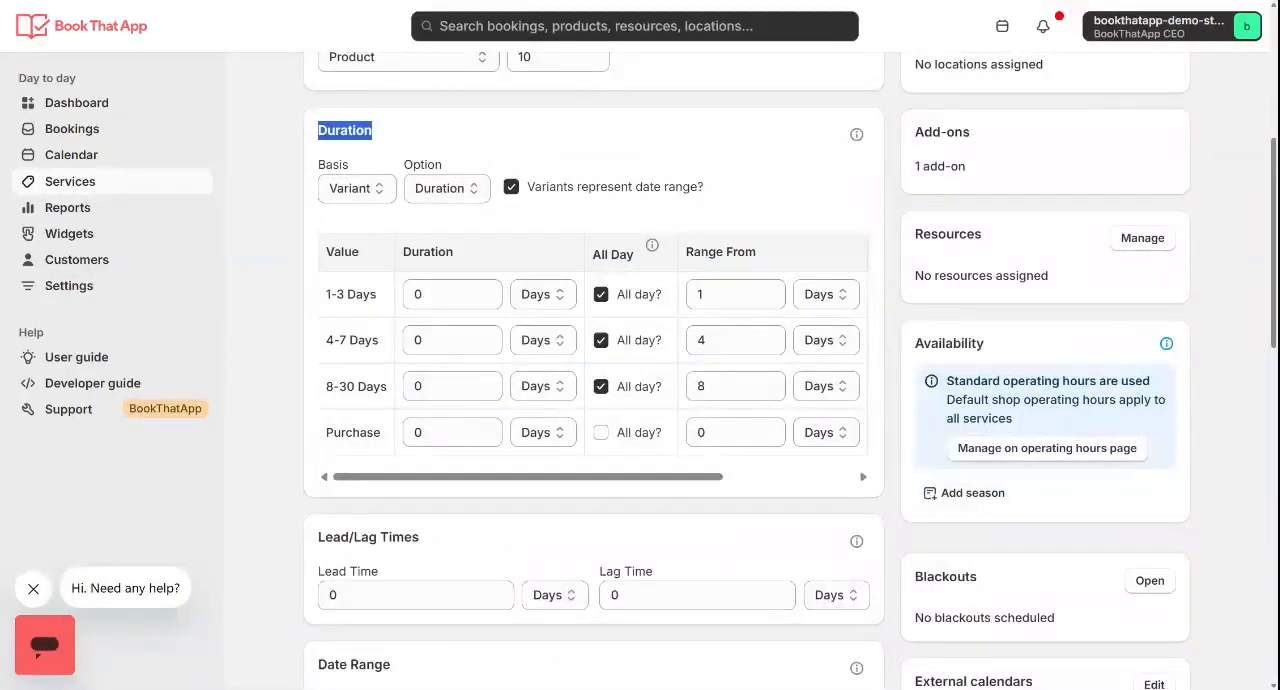
click(372, 188)
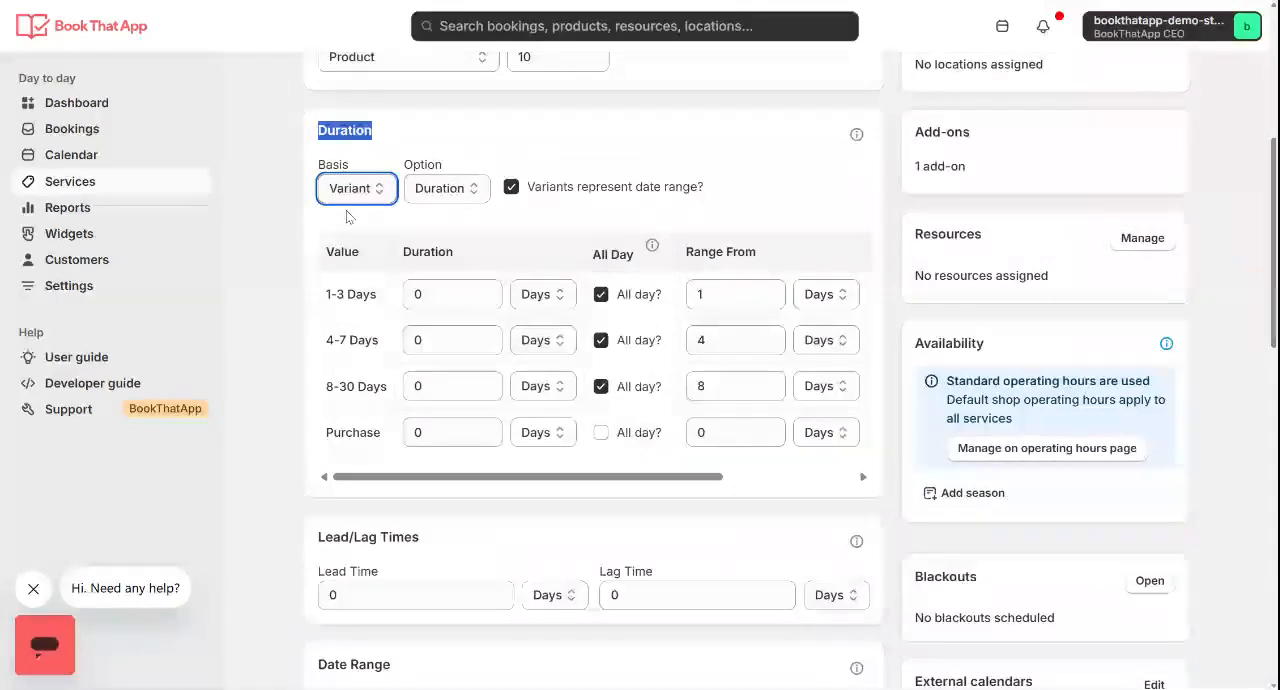
click(450, 192)
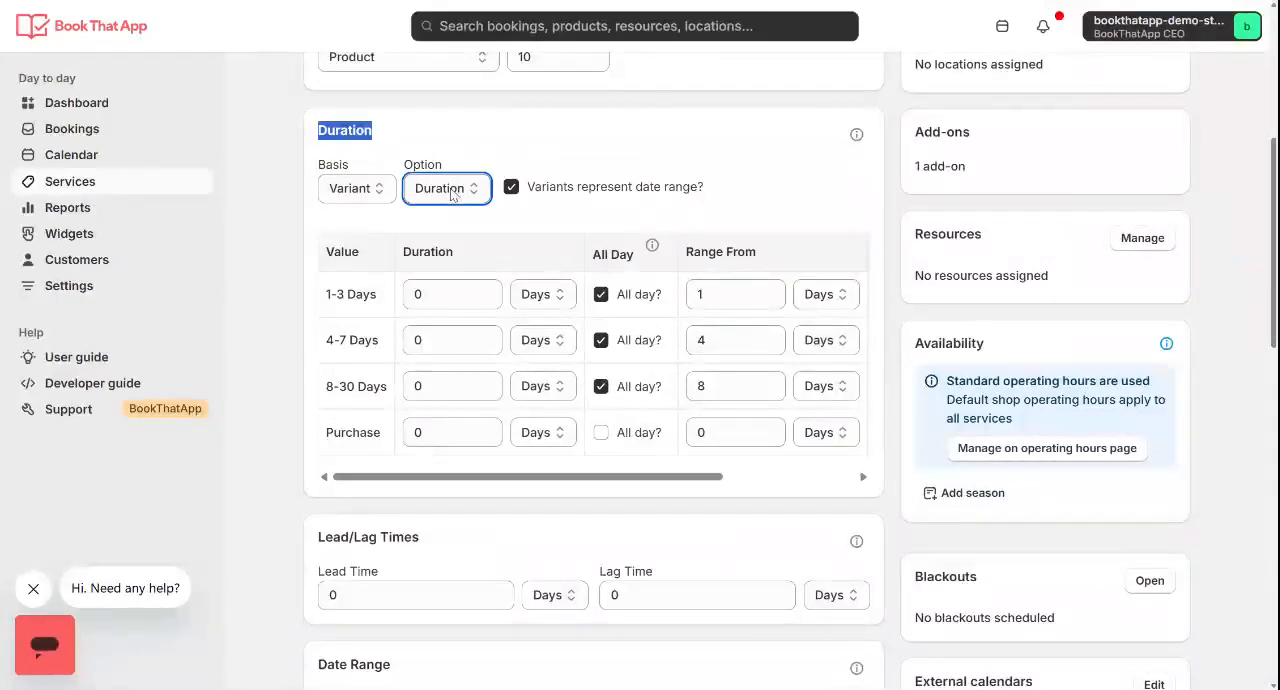
click(553, 224)
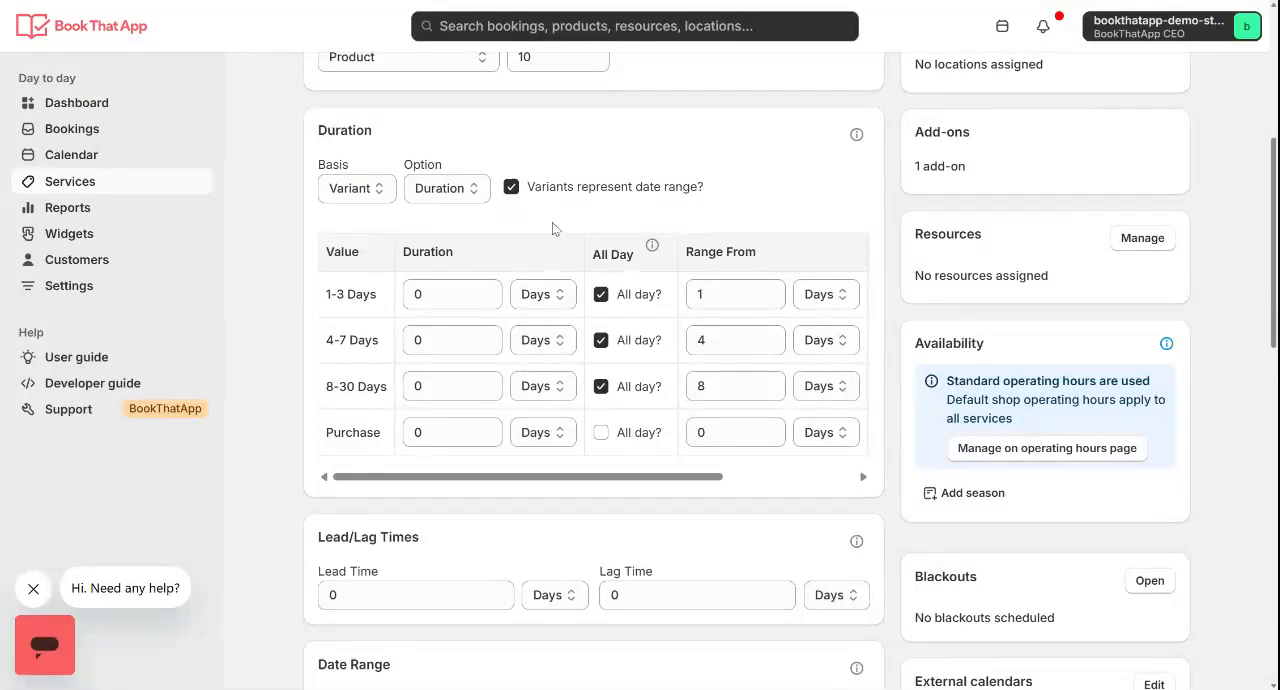
click(512, 188)
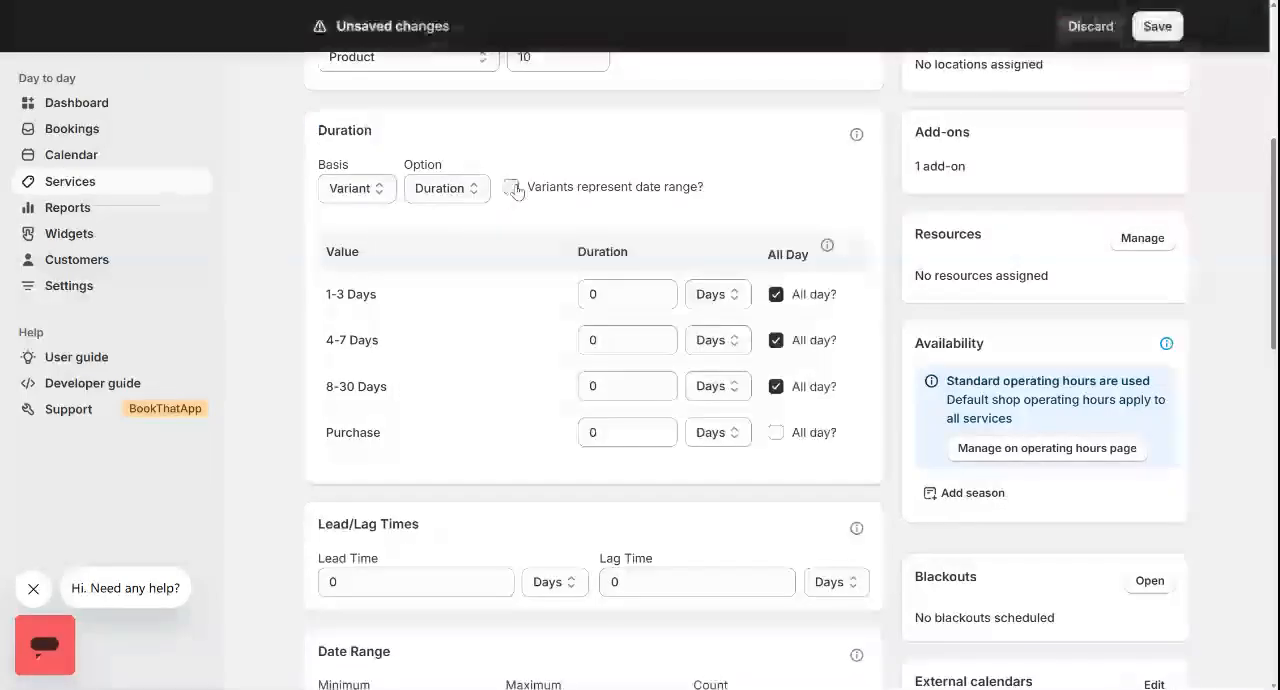
click(512, 188)
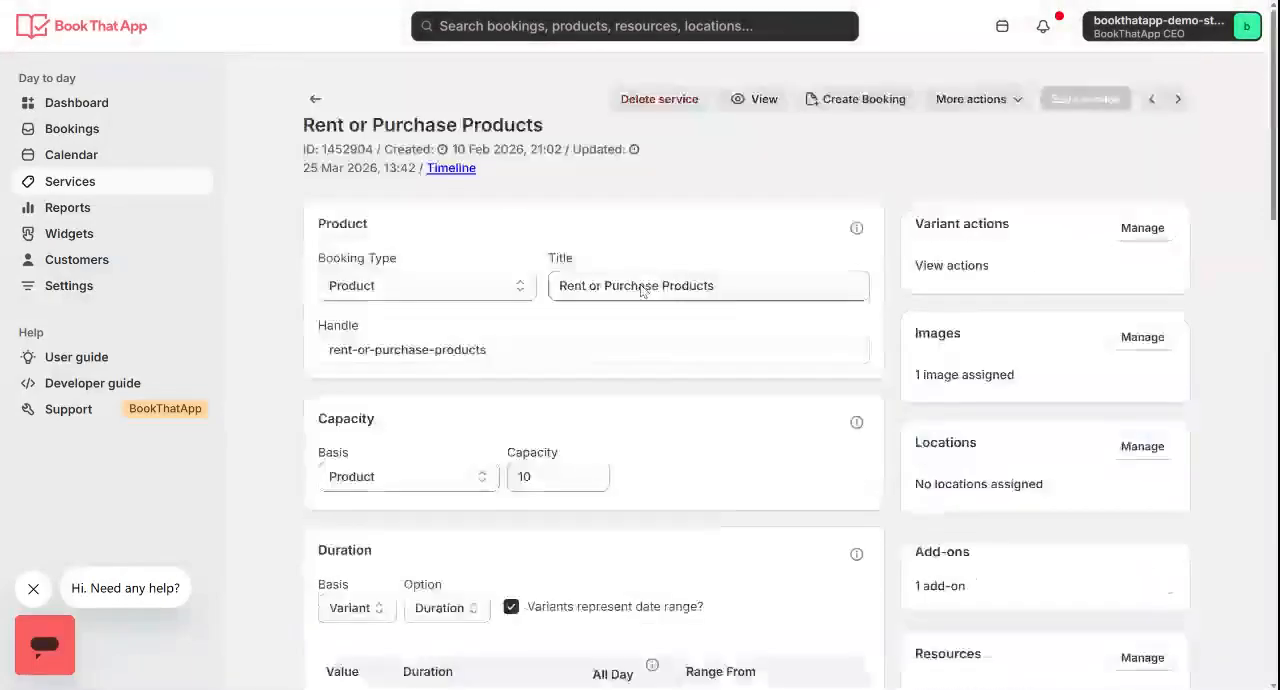
Compare the 1-3 Days variant value with its Range From and Range To settings in the Duration table
scroll(540, 170, down, 5)
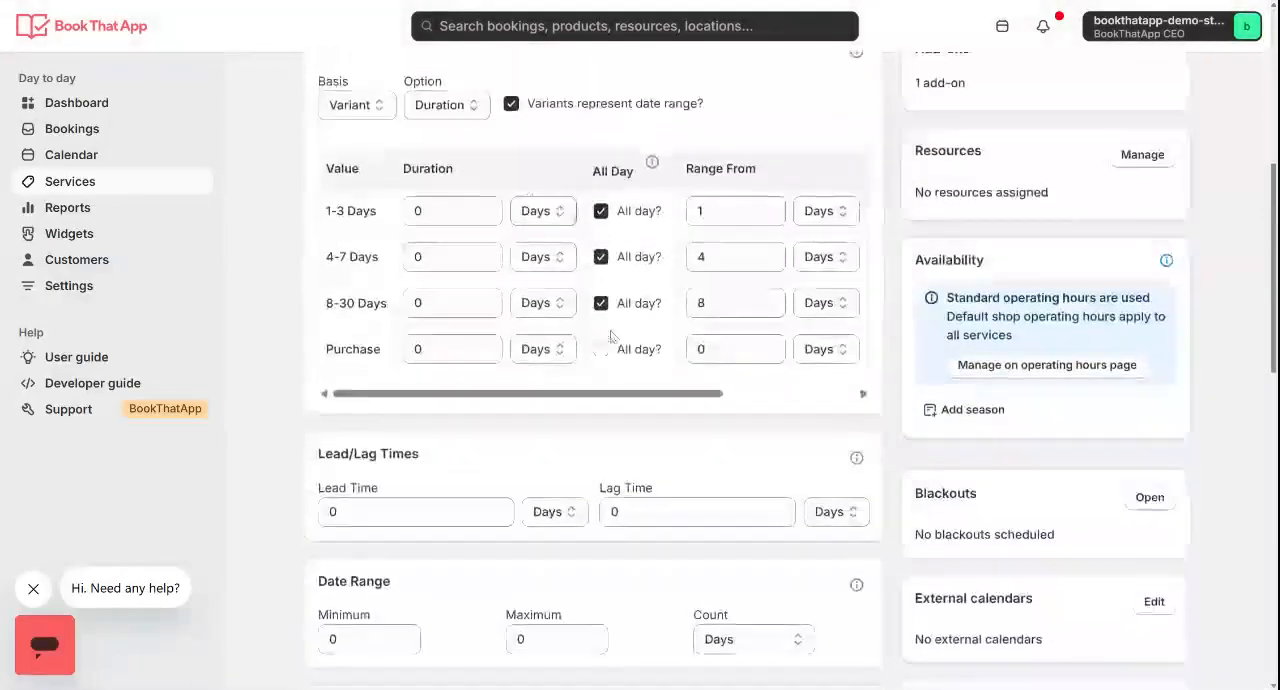
scroll(480, 270, right, 4)
double_click(524, 164)
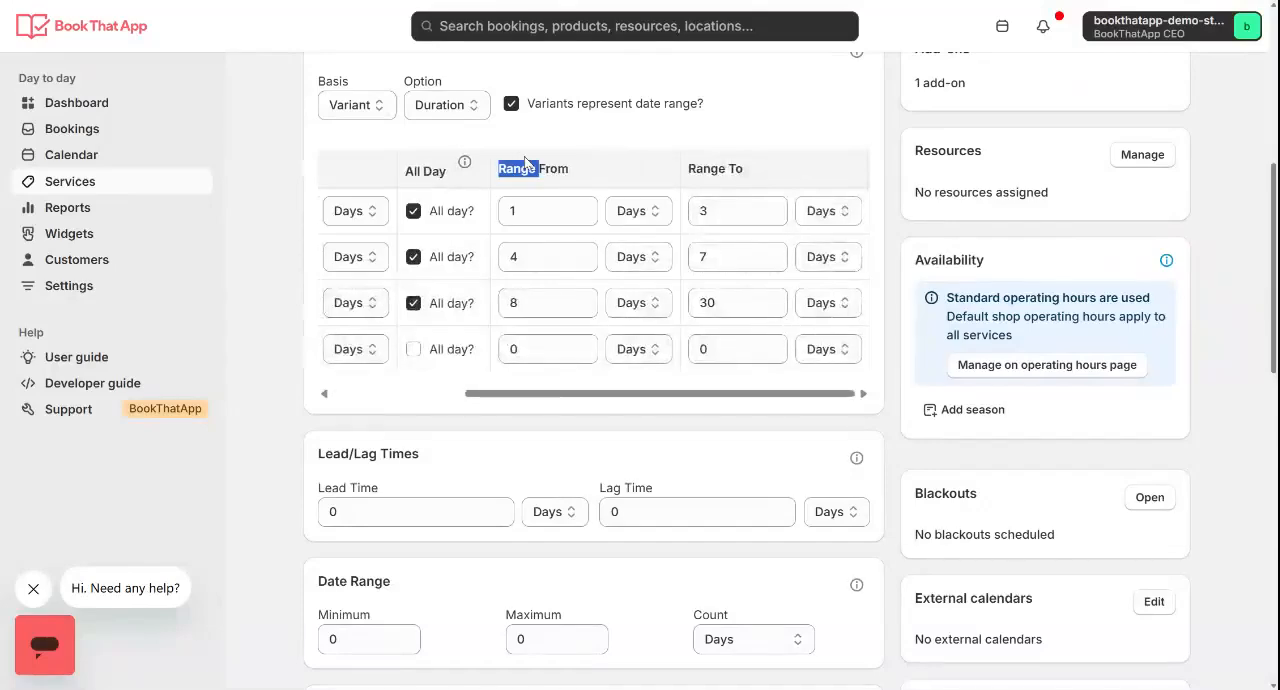
drag(539, 168, 569, 170)
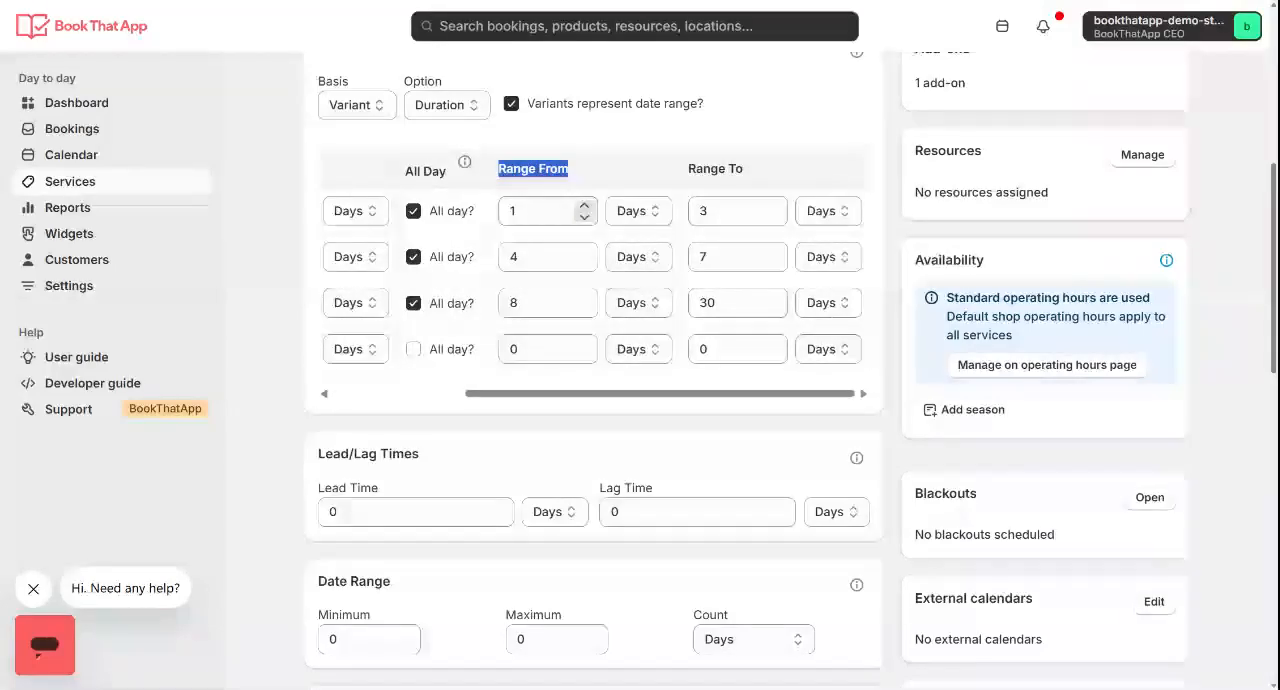
scroll(556, 212, left, 3)
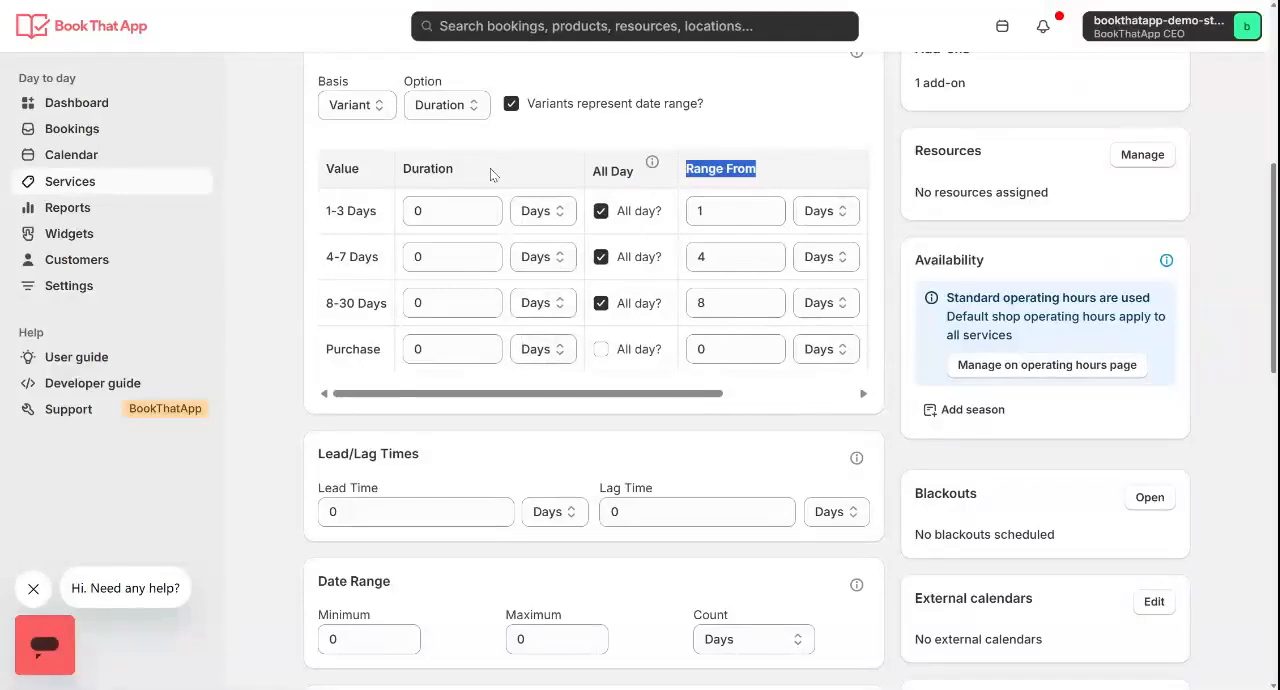
drag(326, 211, 377, 211)
scroll(500, 230, right, 3)
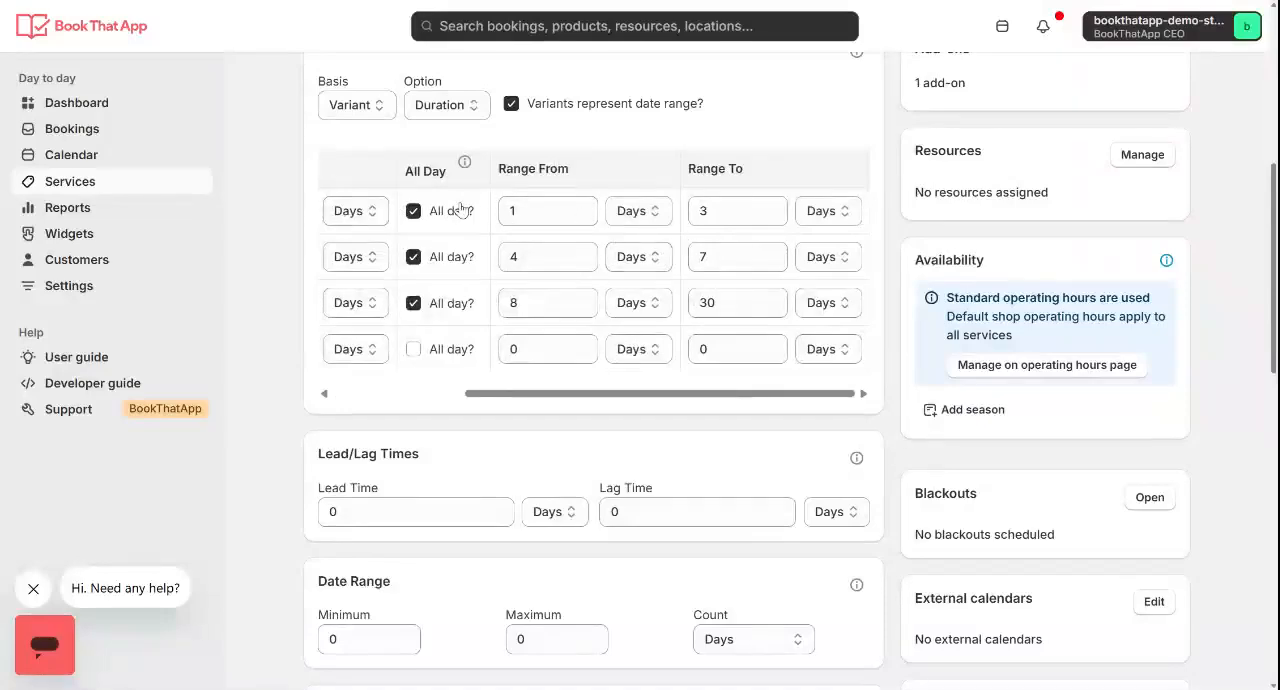
Examine the Duration table's all-day and range settings across the 1-3 Days, 4-7 Days, 8-30 Days and Purchase values
scroll(461, 210, left, 2)
scroll(461, 210, down, 1)
scroll(360, 314, right, 1)
scroll(360, 314, up, 1)
click(413, 255)
scroll(413, 255, left, 2)
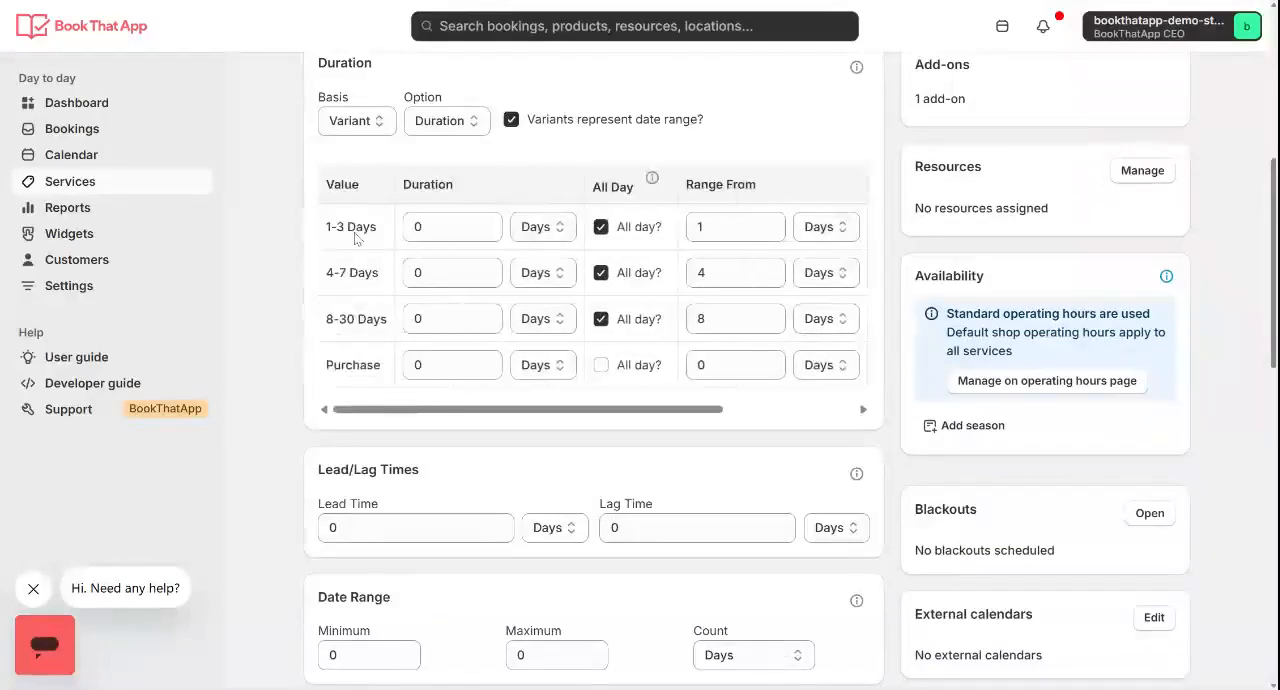
scroll(390, 198, up, 1)
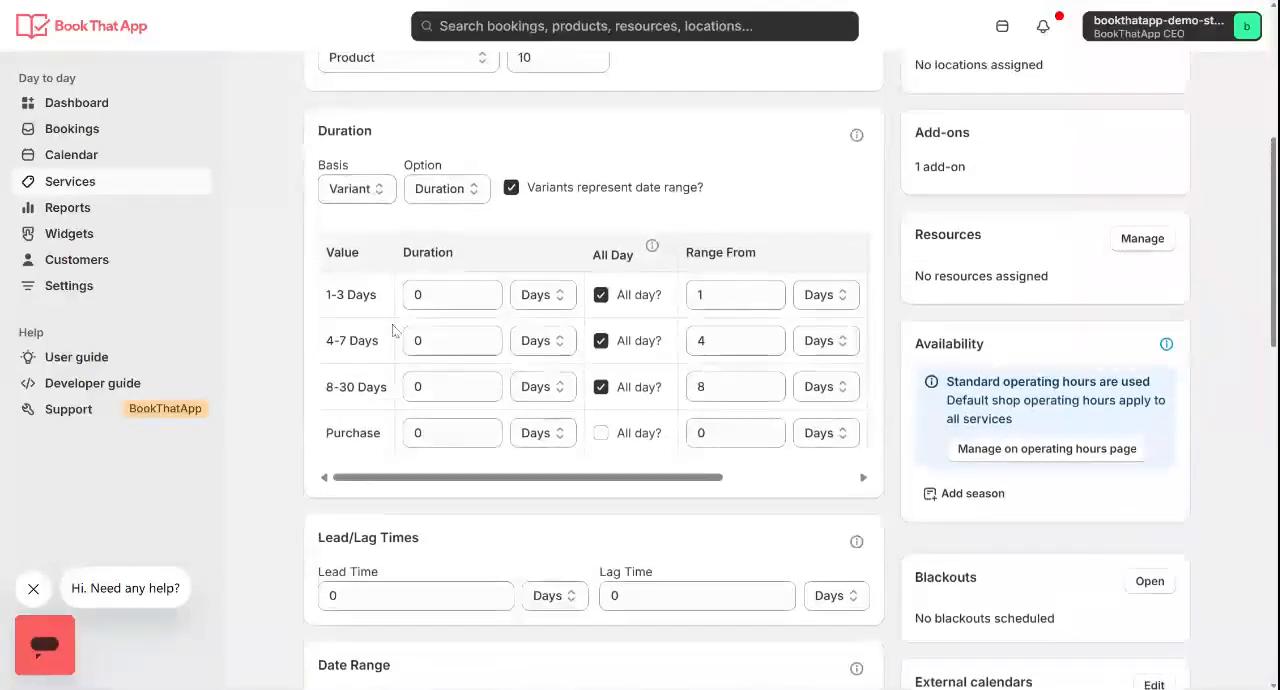
double_click(464, 131)
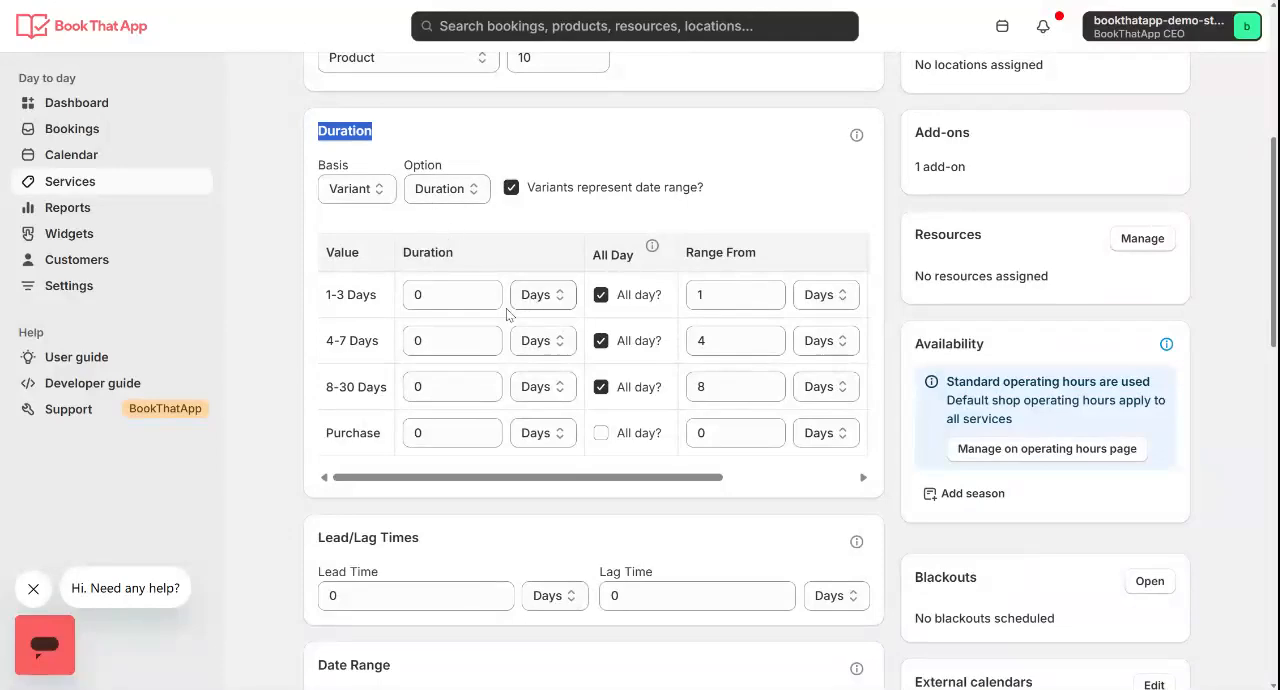
scroll(500, 320, right, 1)
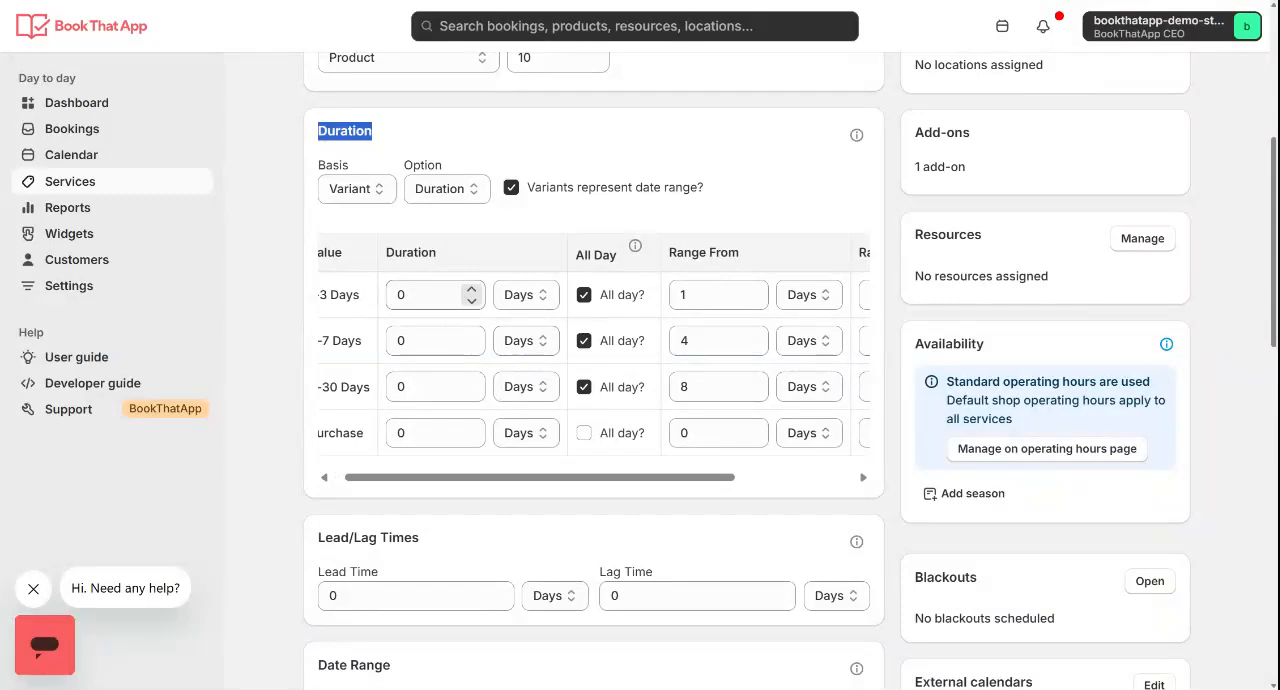
scroll(475, 298, left, 1)
triple_click(345, 294)
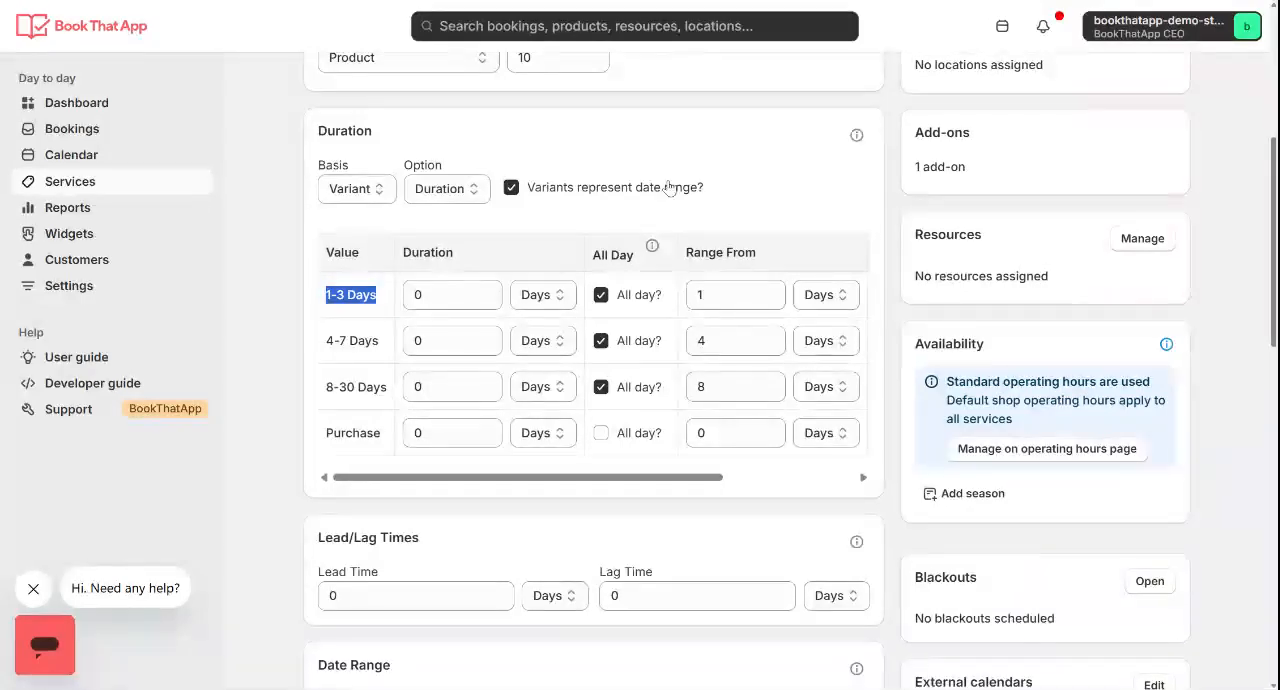
Open BookThatApp's Order processing settings and read the "Date range updates quantity?" option with its description
click(86, 297)
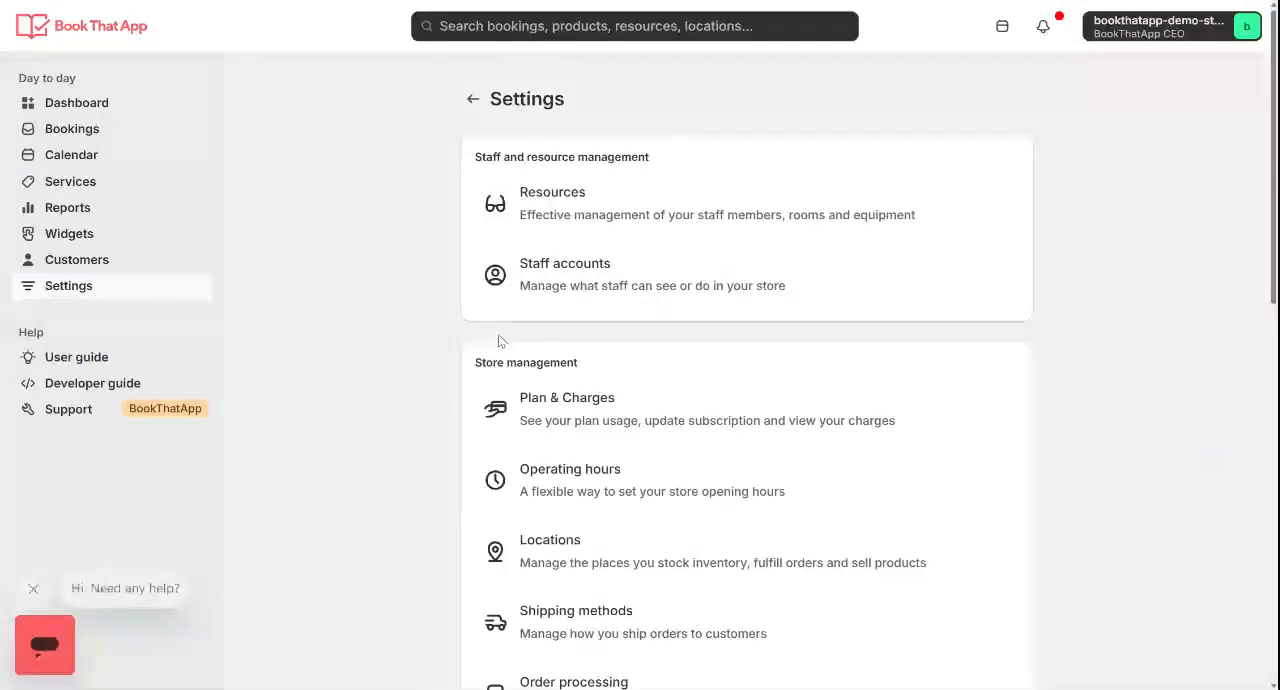
scroll(551, 409, down, 3)
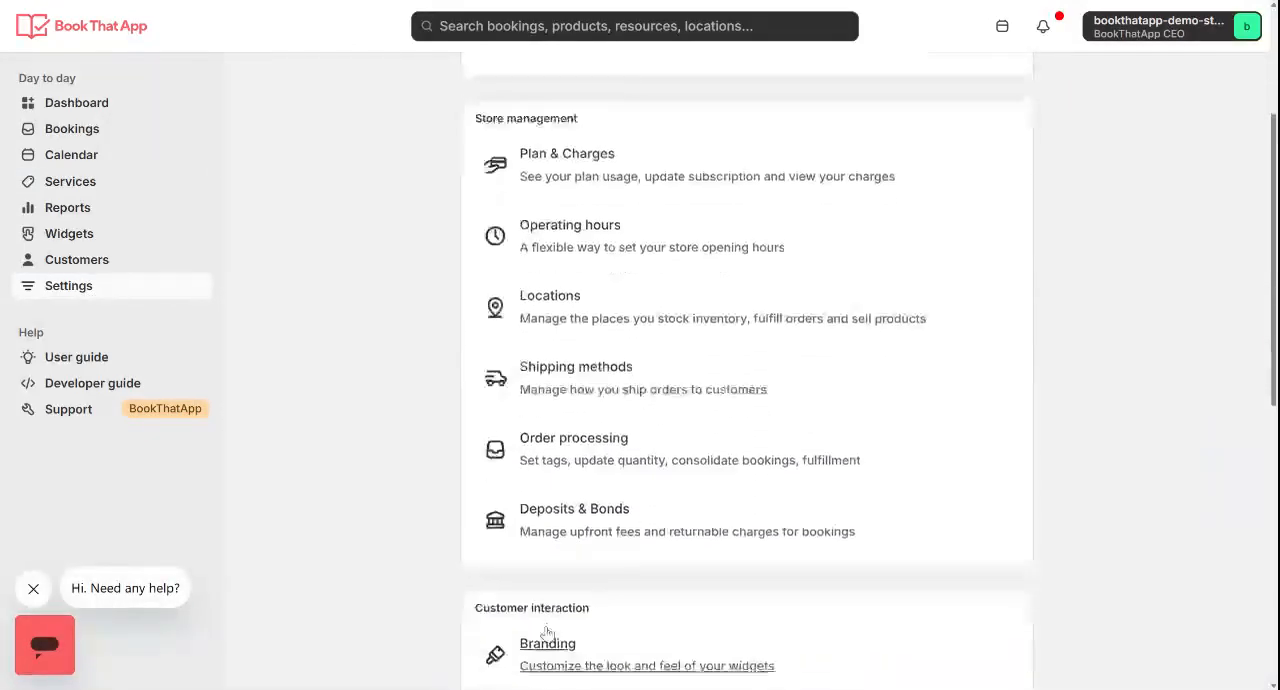
click(584, 458)
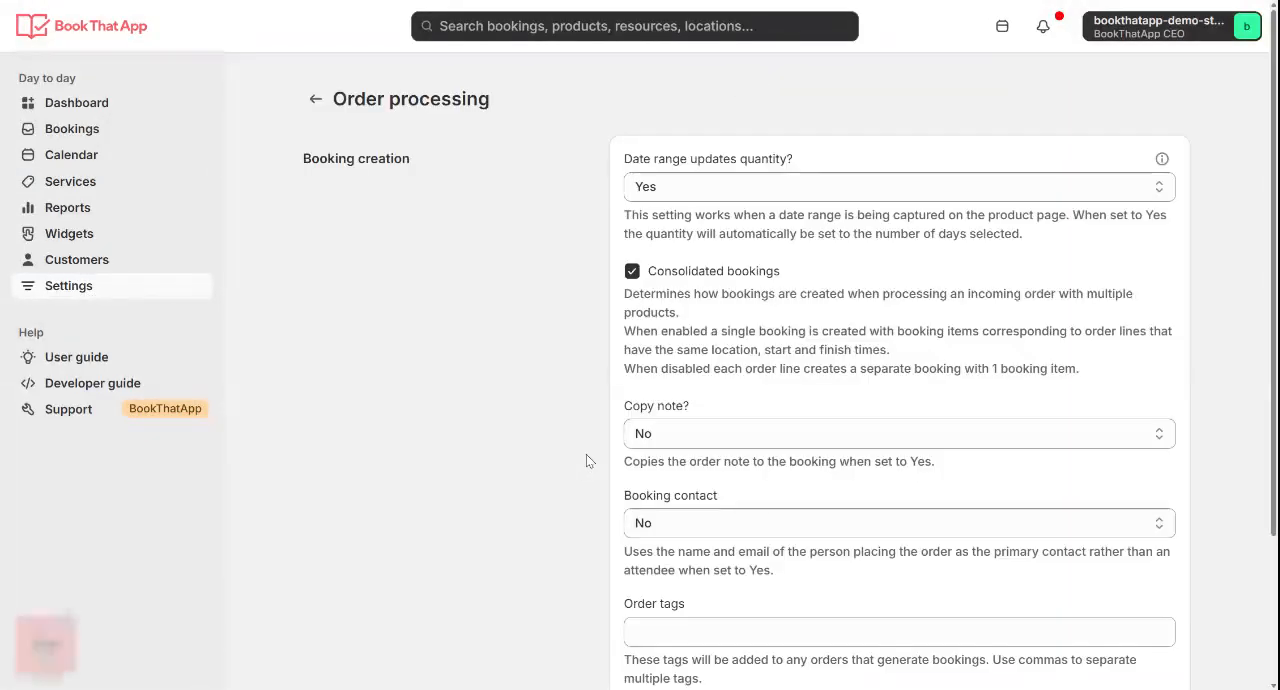
triple_click(697, 165)
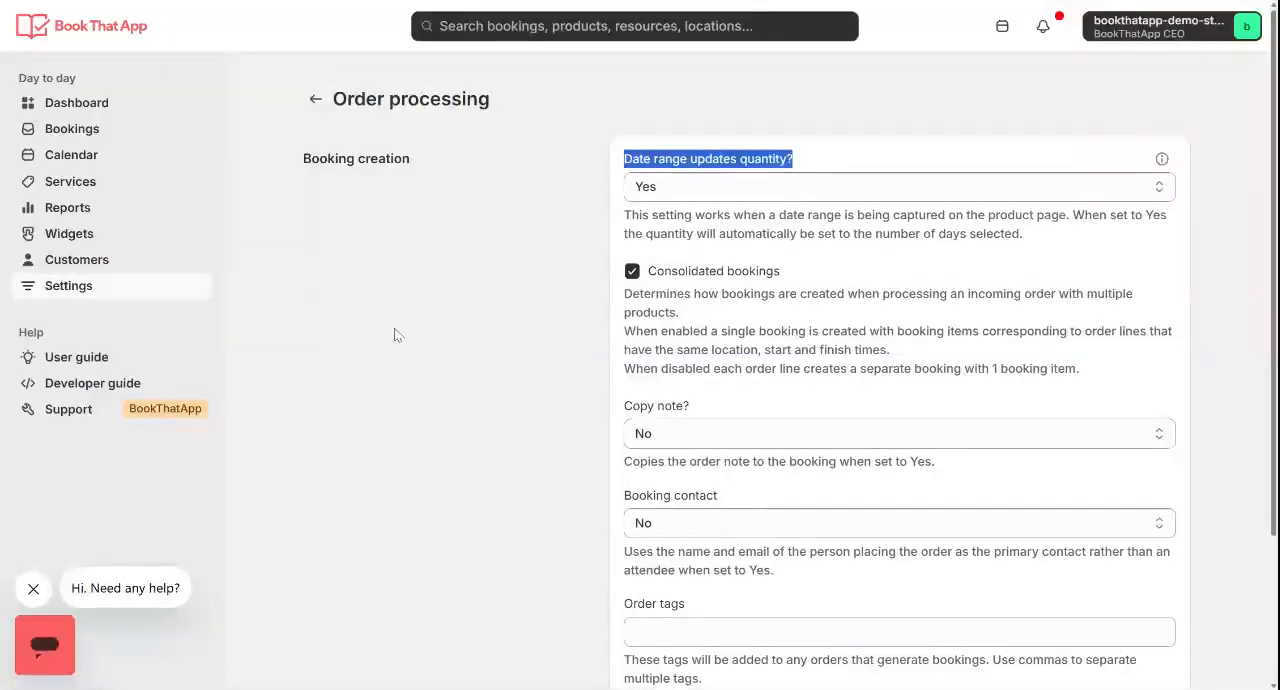
triple_click(705, 233)
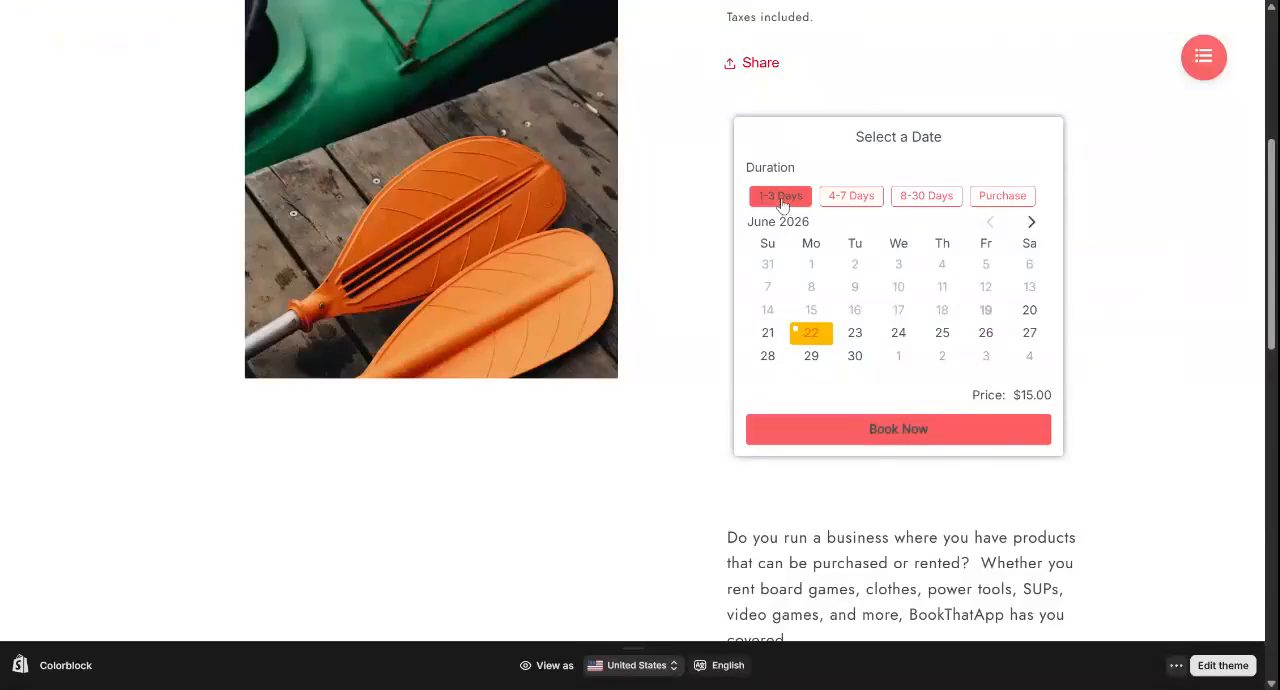
On the storefront's Rent or Purchase Products page, select June 21 to June 22, 2026 for the 1-3 Days duration and check the price
click(770, 334)
click(813, 339)
drag(1052, 395, 1009, 395)
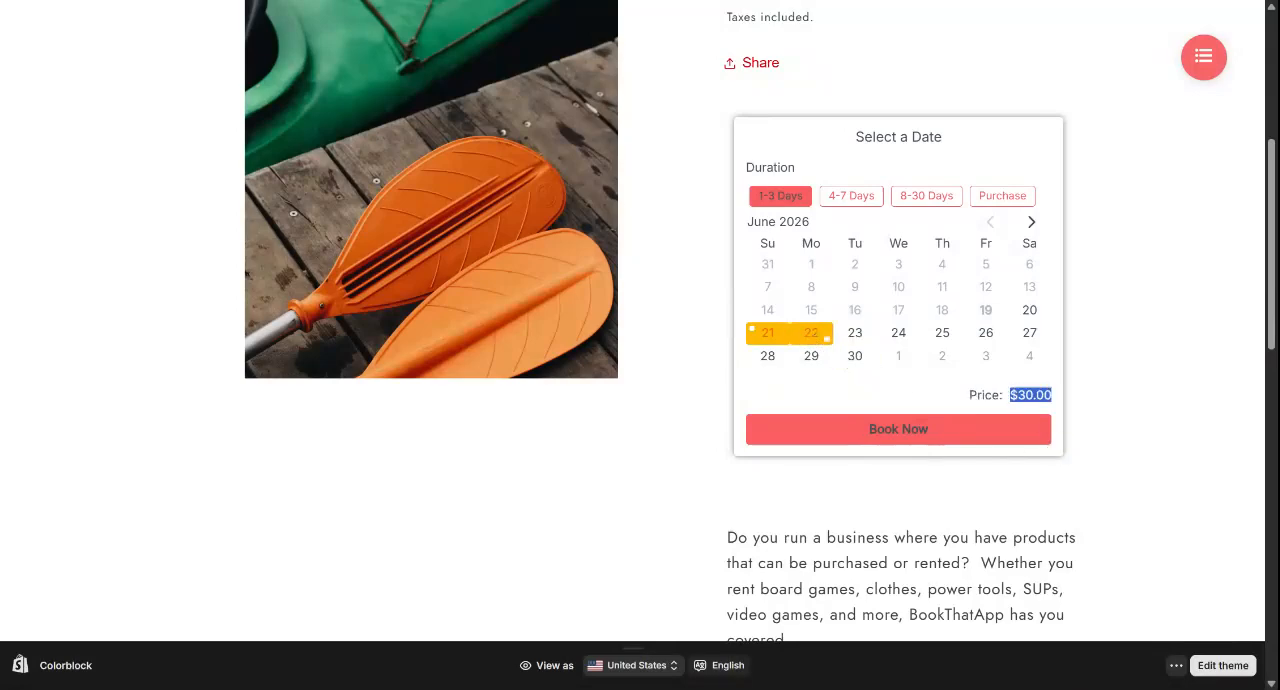
Switch the rental duration to 4-7 Days, select June 23 to June 27, 2026, and check the price
click(851, 195)
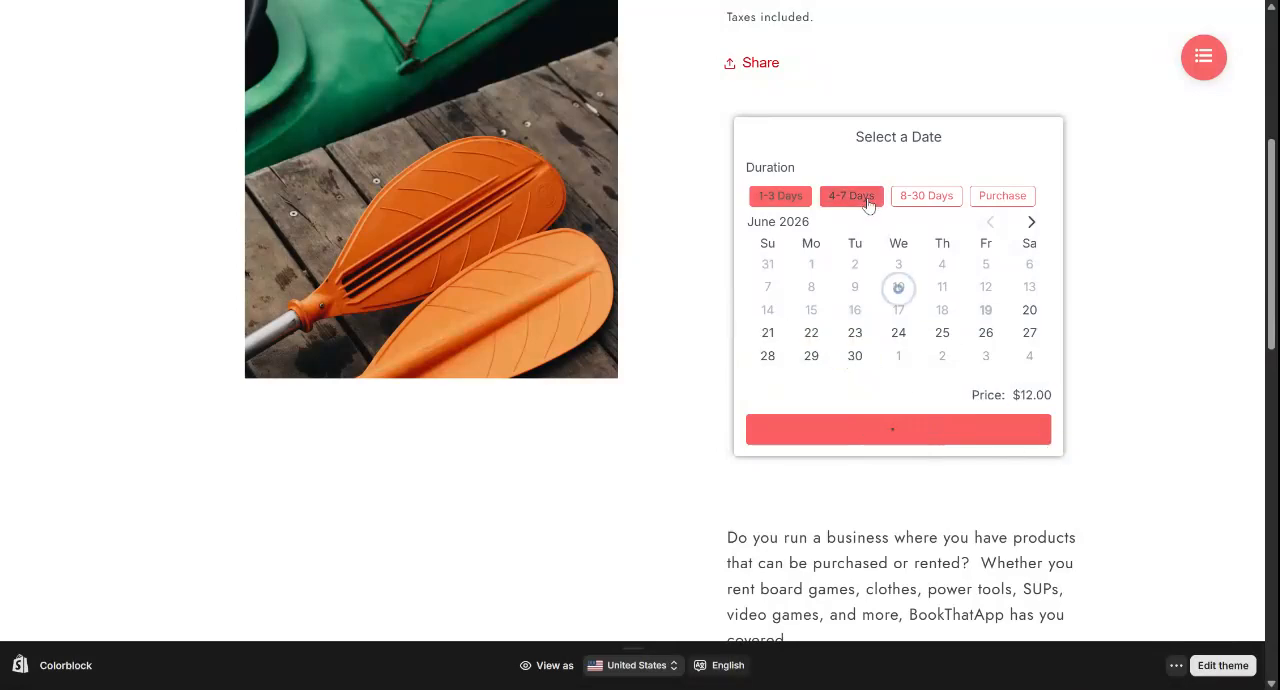
click(855, 333)
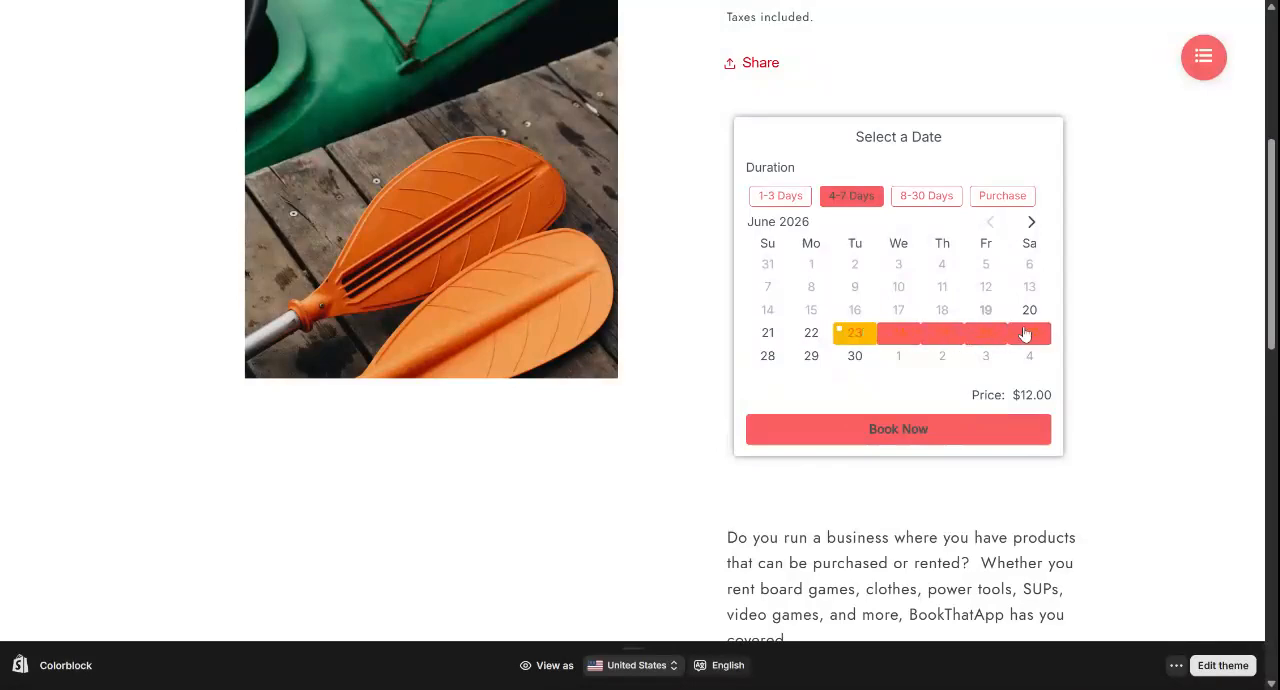
click(1025, 335)
drag(1052, 395, 1008, 395)
click(955, 397)
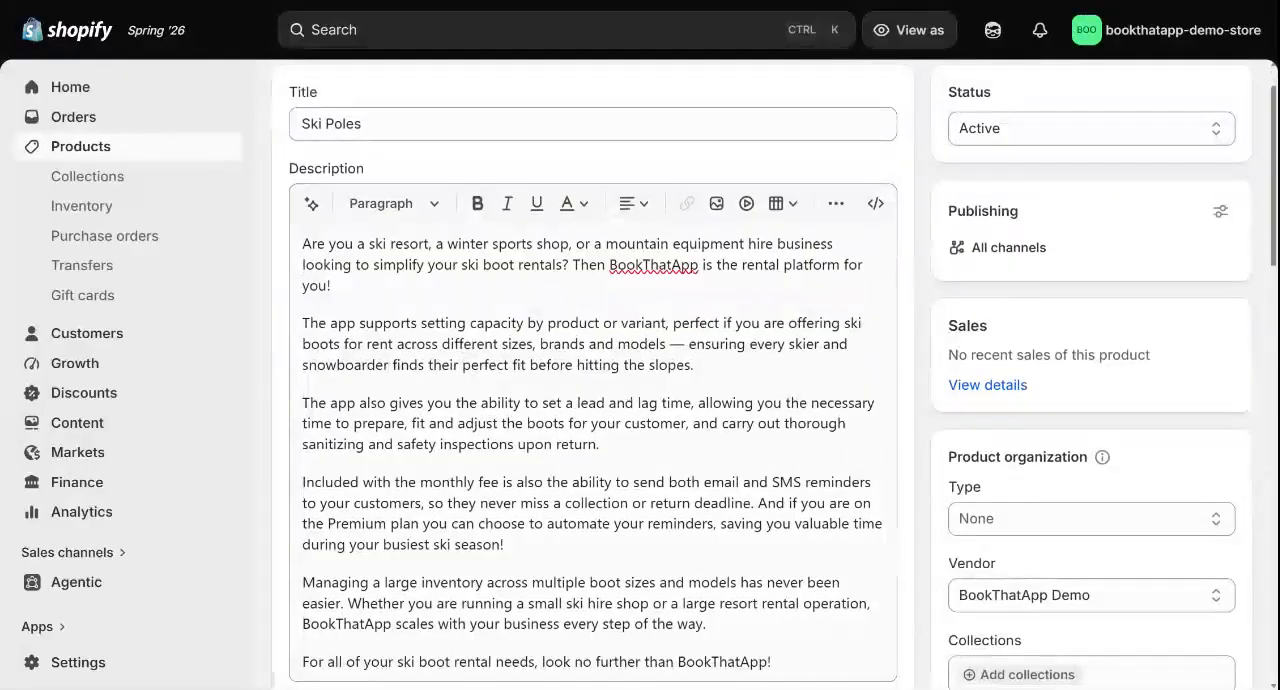
Examine the Ski Poles product page, from its title and description down to its category, price, and inventory settings
scroll(783, 369, down, 2)
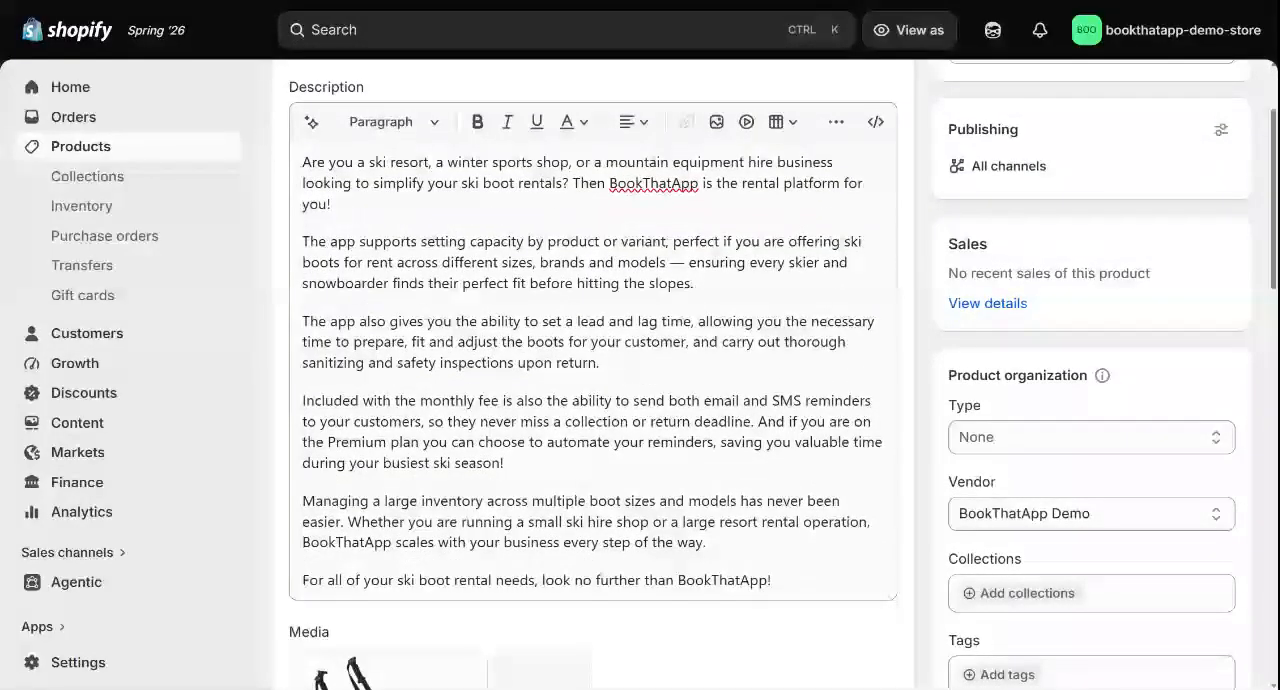
scroll(774, 368, down, 3)
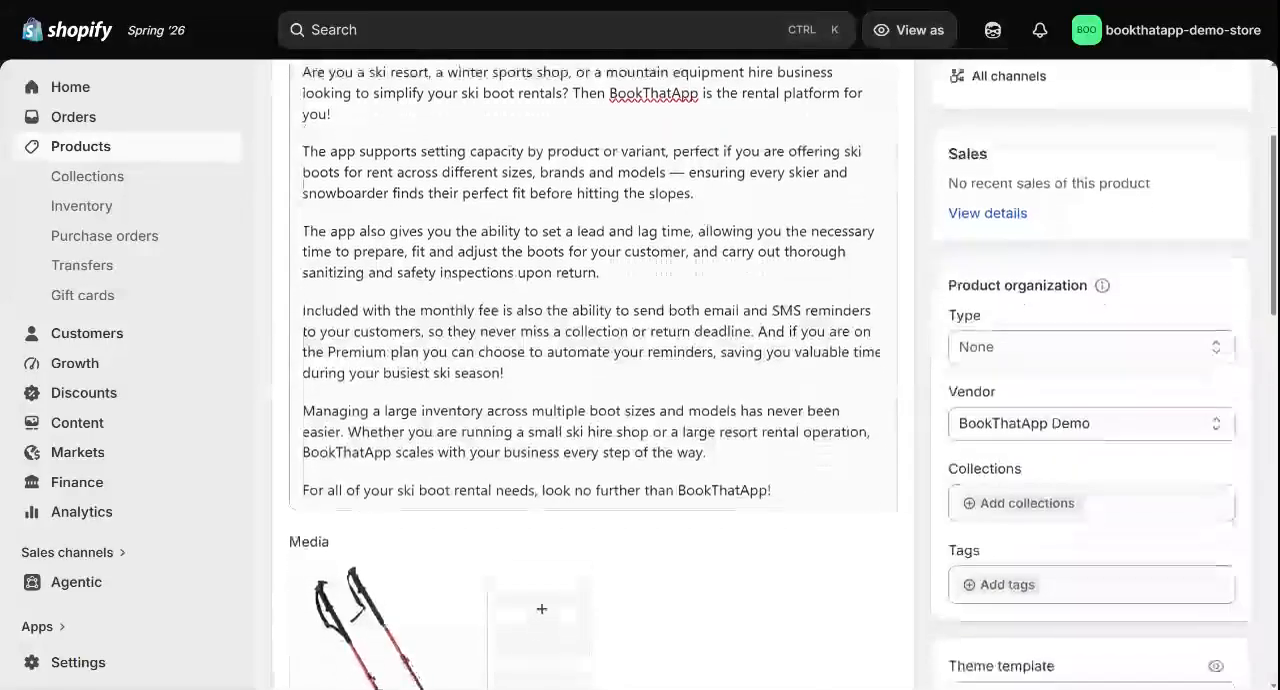
scroll(390, 360, down, 5)
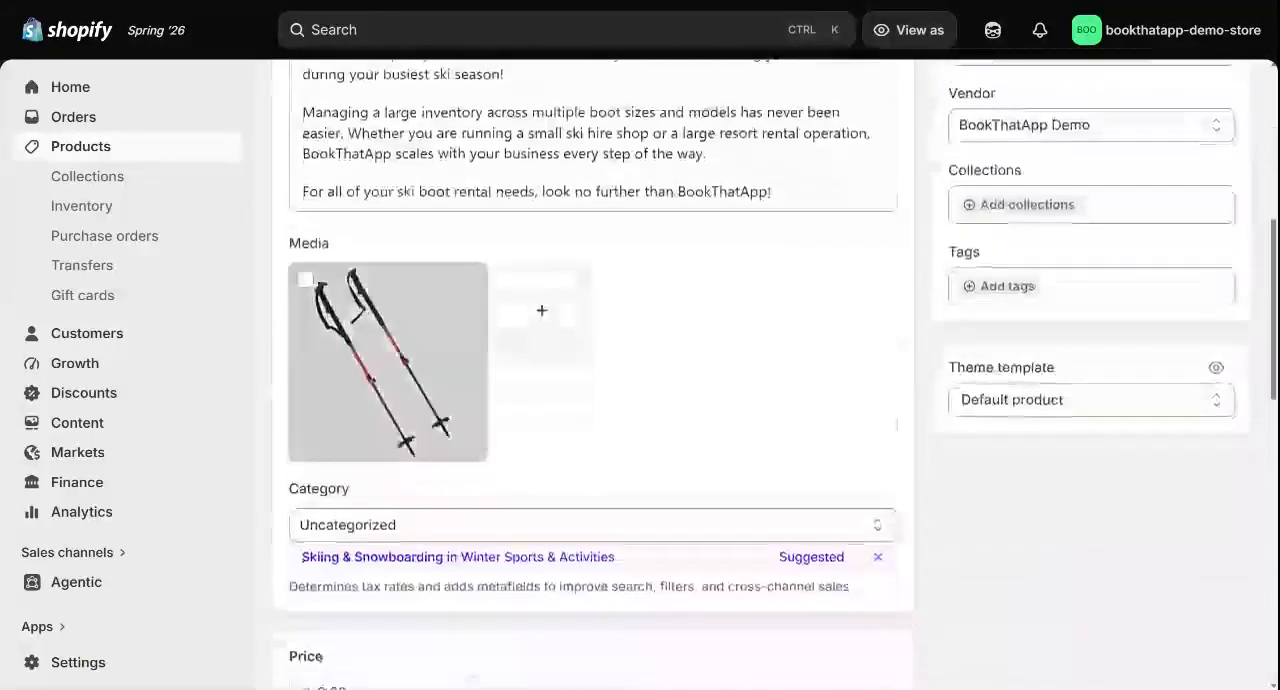
scroll(643, 372, down, 4)
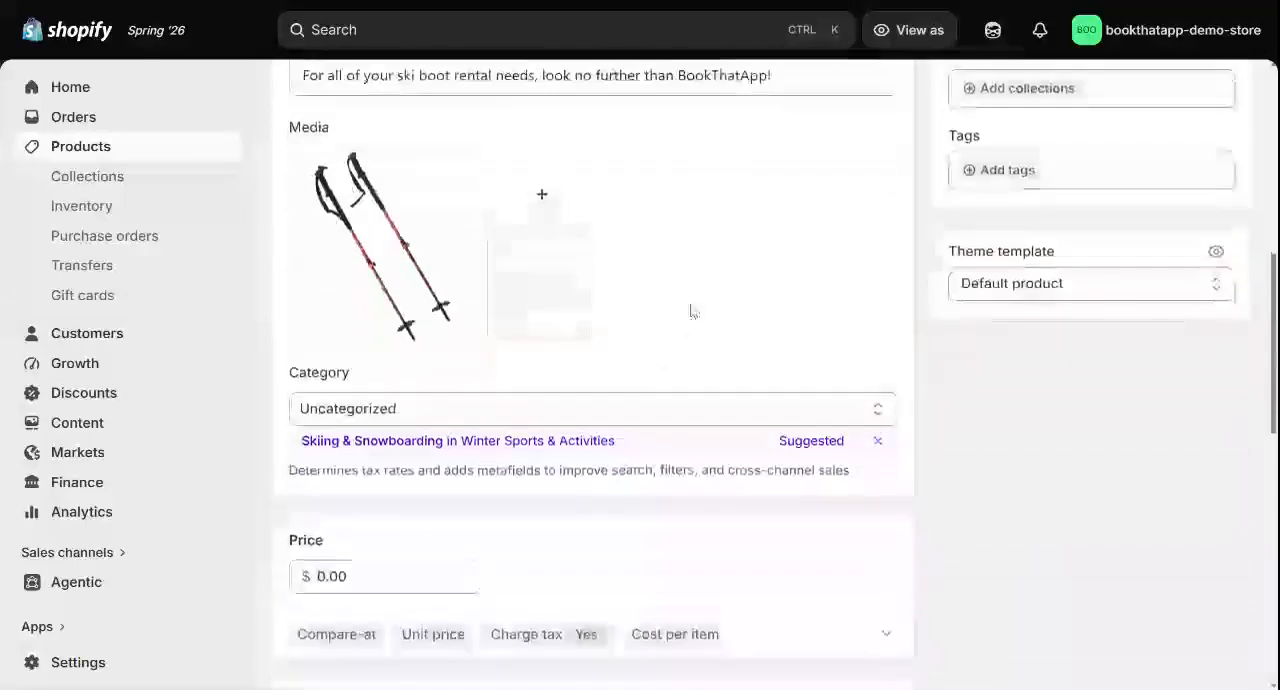
scroll(614, 300, up, 10)
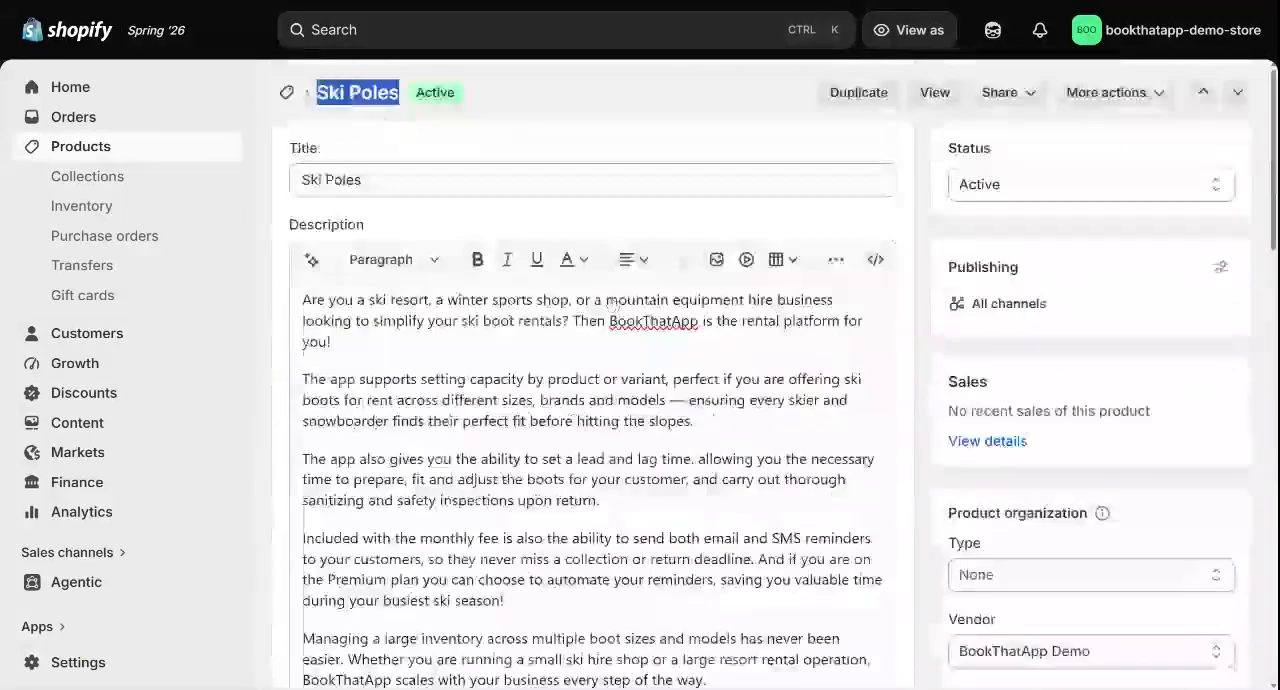
scroll(557, 120, down, 15)
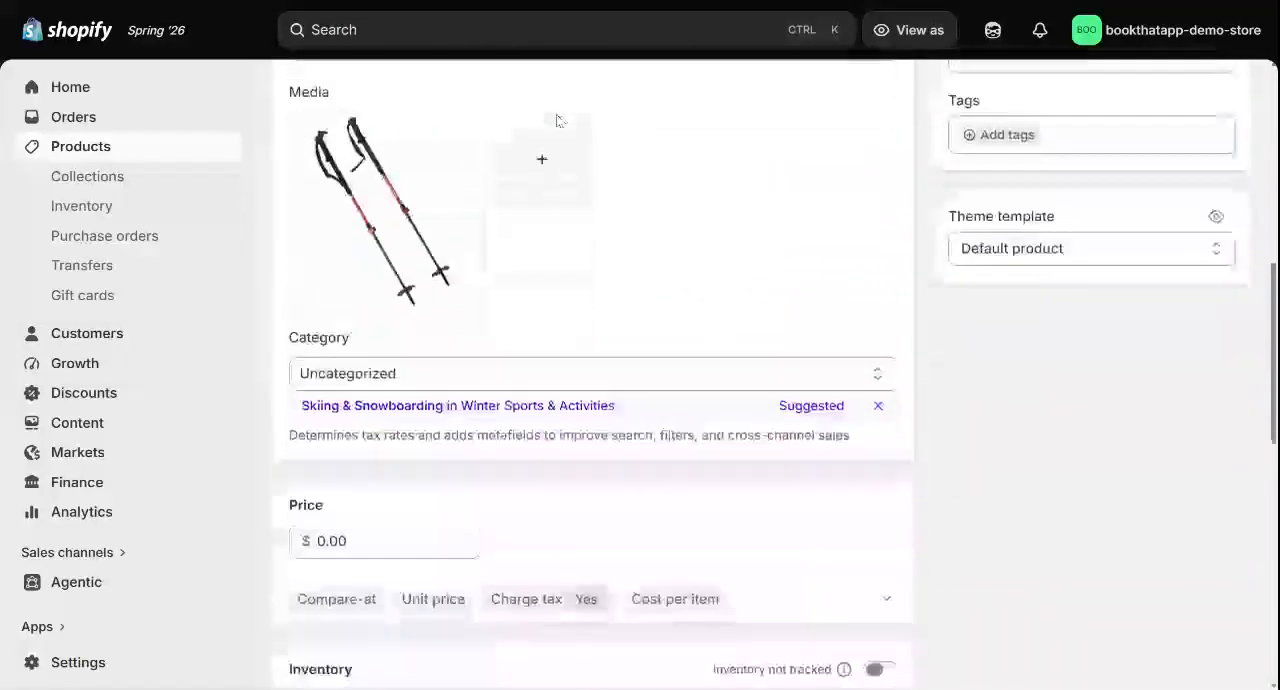
scroll(588, 250, down, 6)
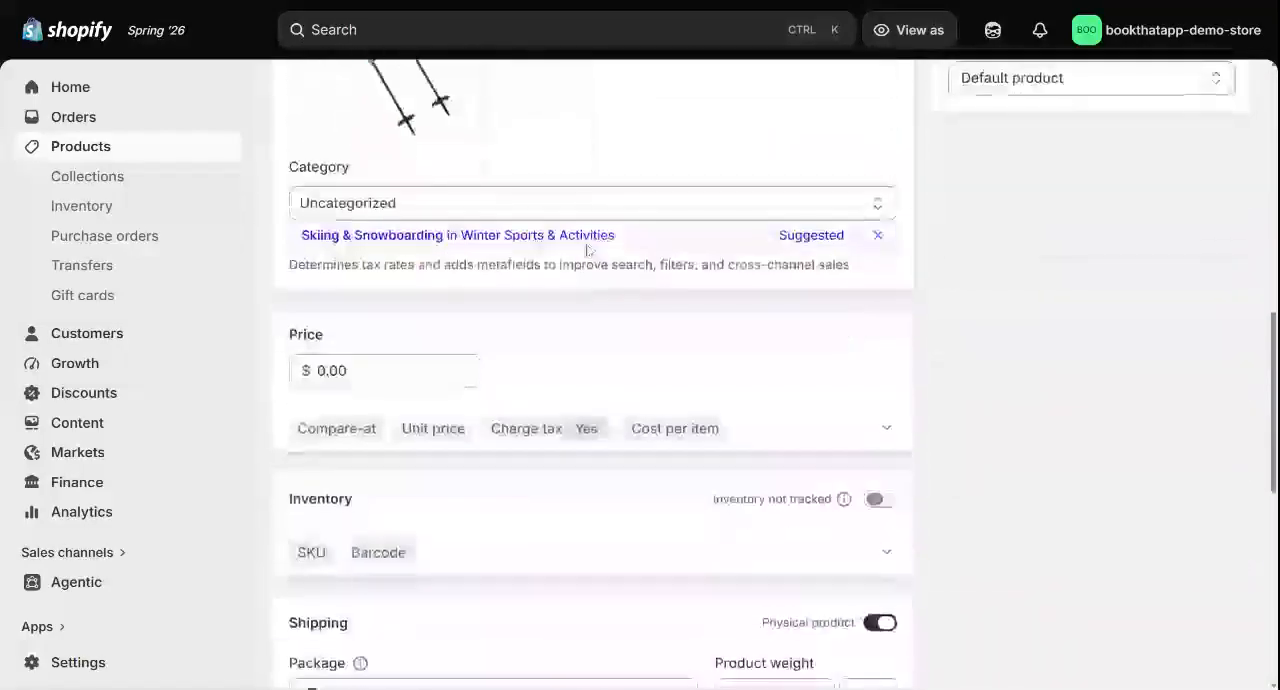
scroll(588, 250, up, 5)
scroll(588, 370, up, 5)
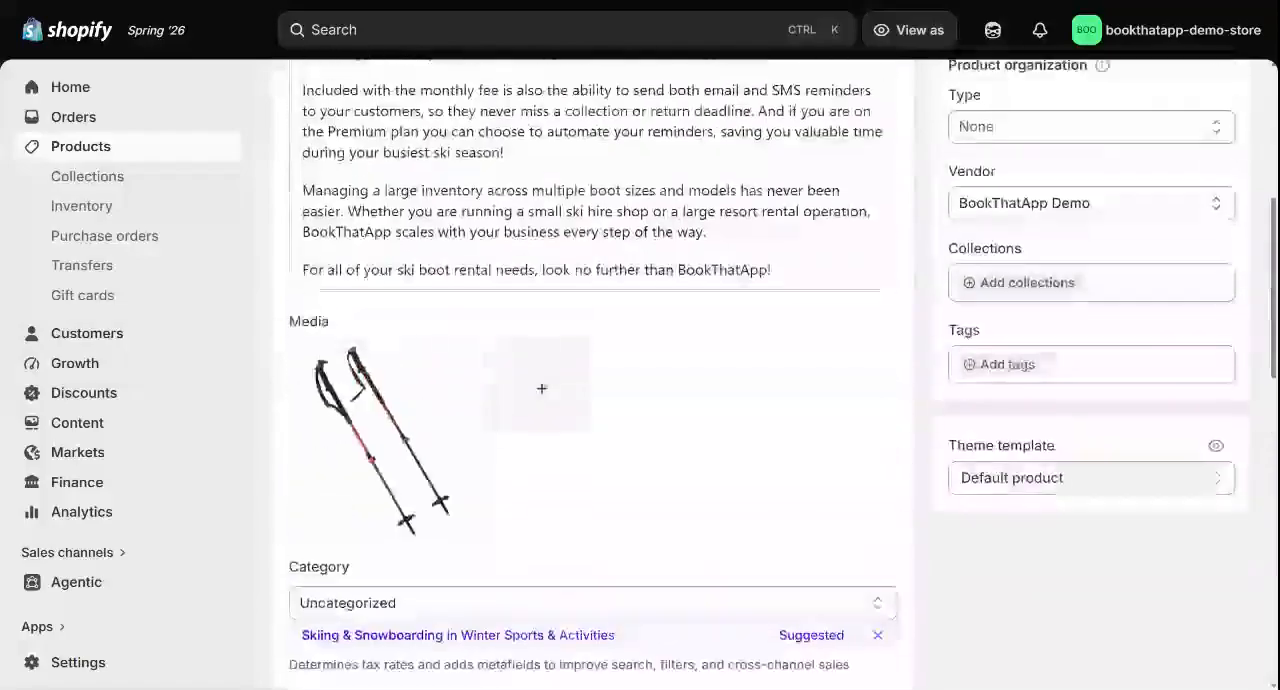
Add a "Day of the week" option with the values Weekend and Weekday to the Ski Poles product's variants
scroll(588, 370, down, 4)
scroll(540, 290, down, 7)
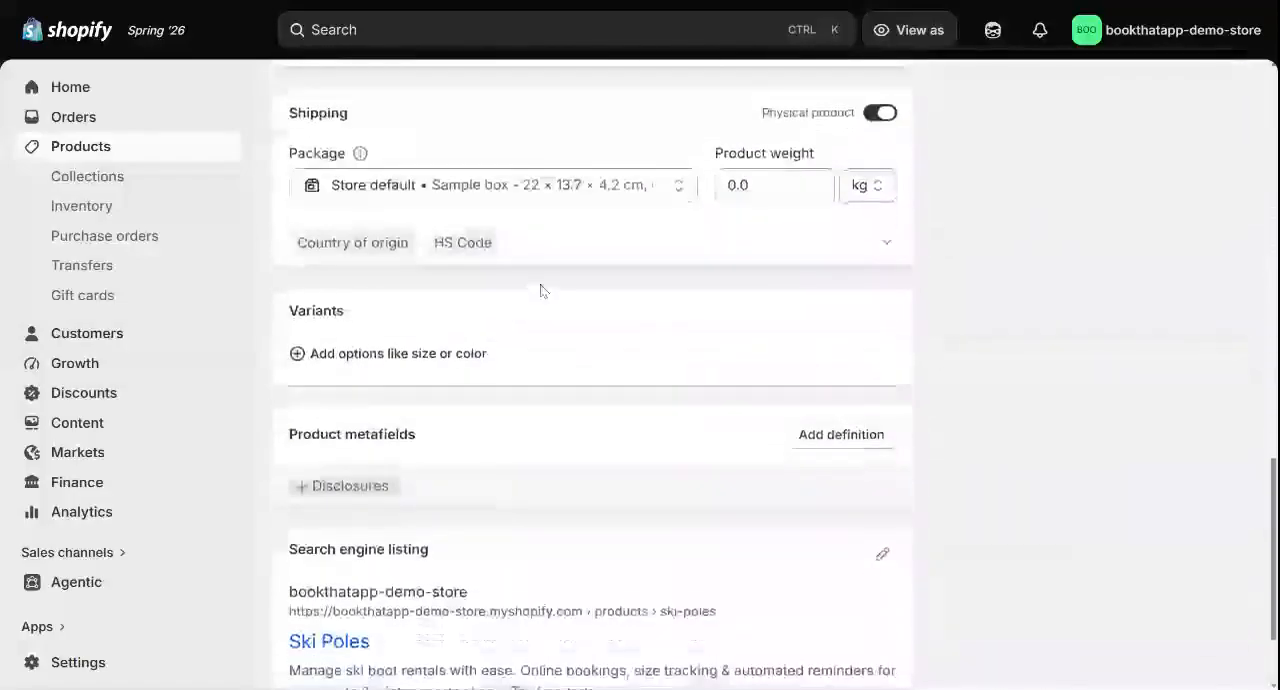
click(415, 362)
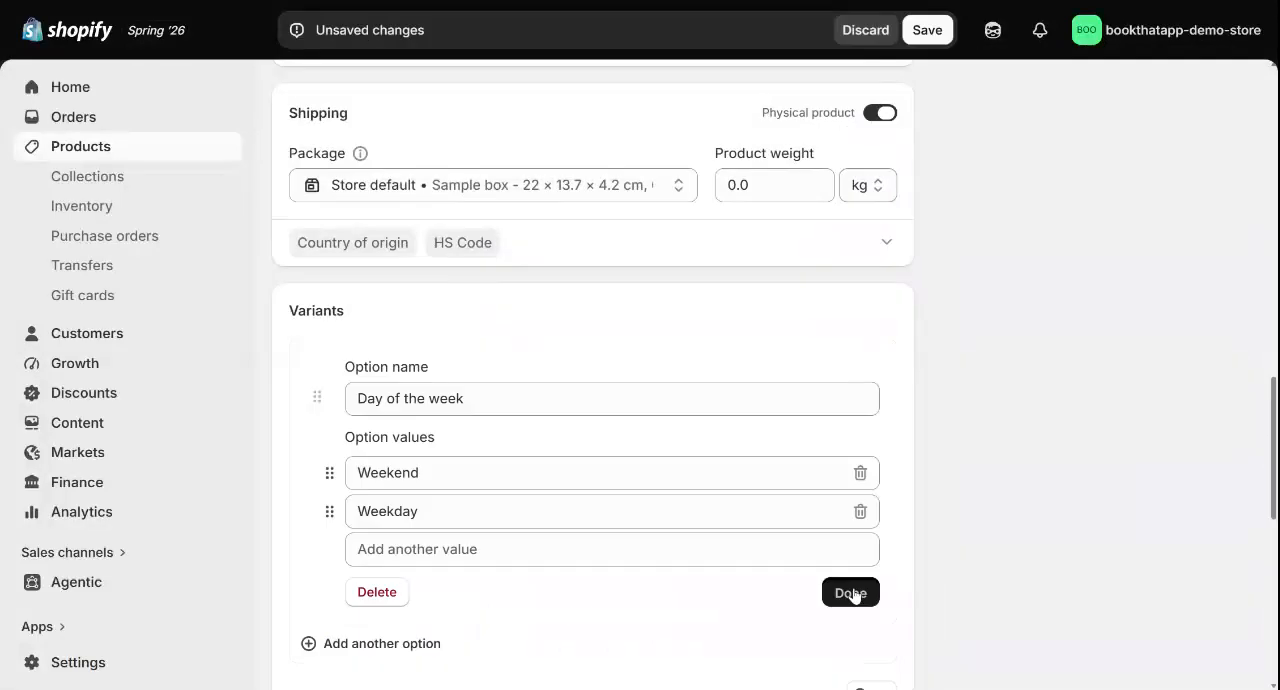
click(849, 589)
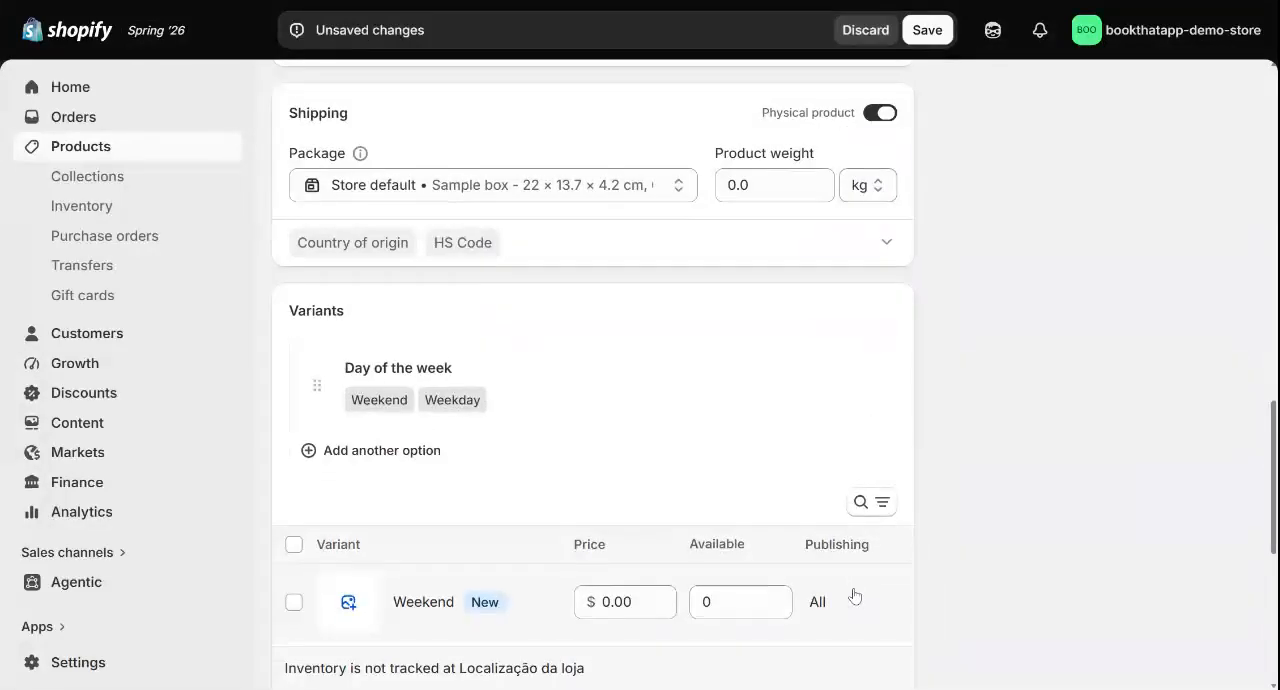
scroll(593, 400, down, 2)
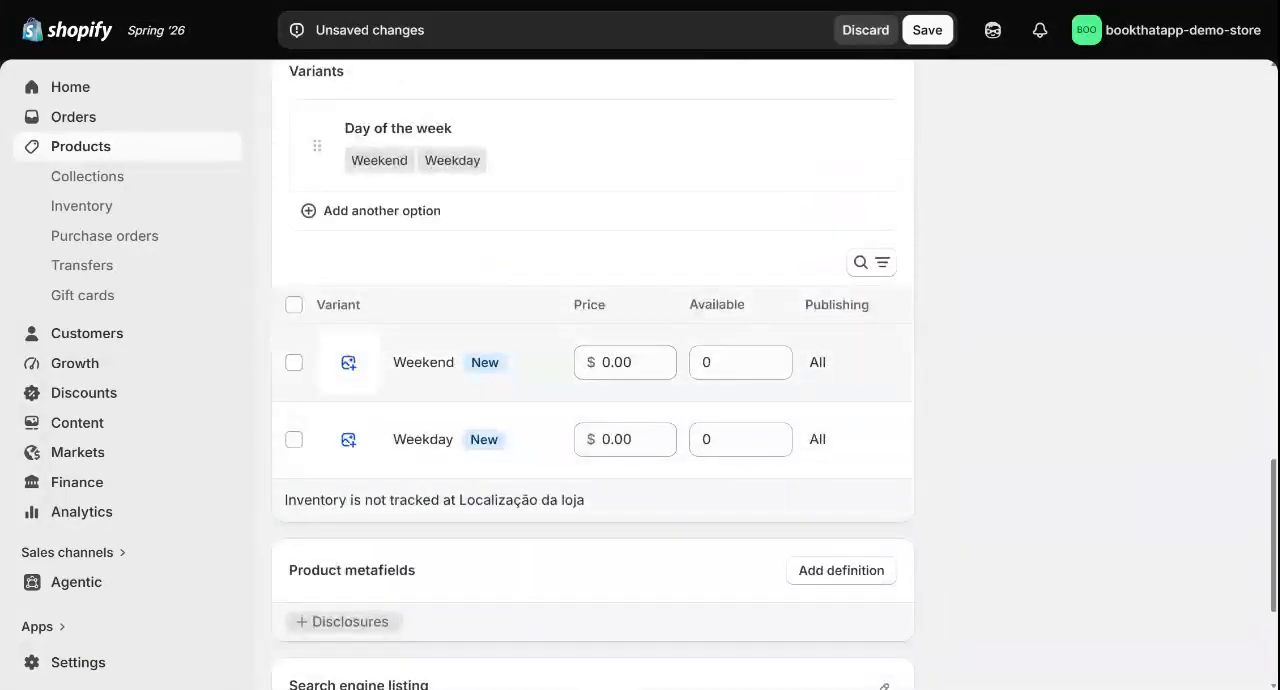
Set the Weekday variant's price to $20.00 and the Weekend variant's price to $30.00
click(630, 362)
click(611, 440)
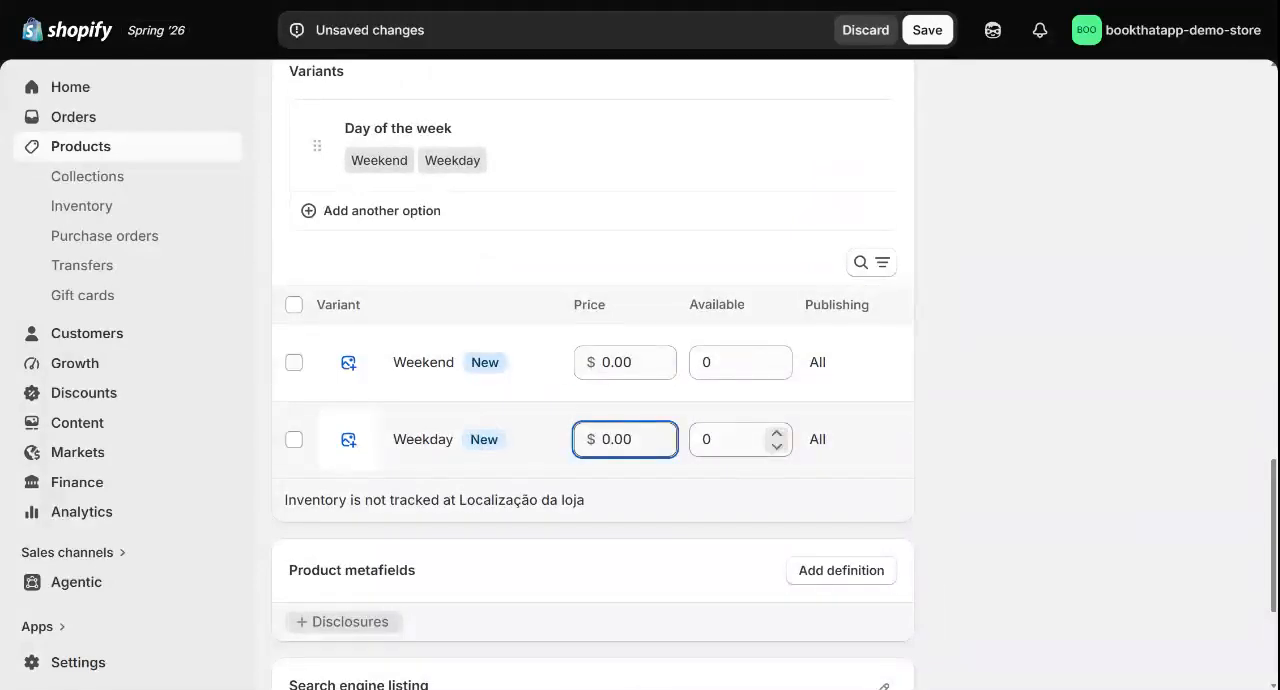
text(2)
click(603, 363)
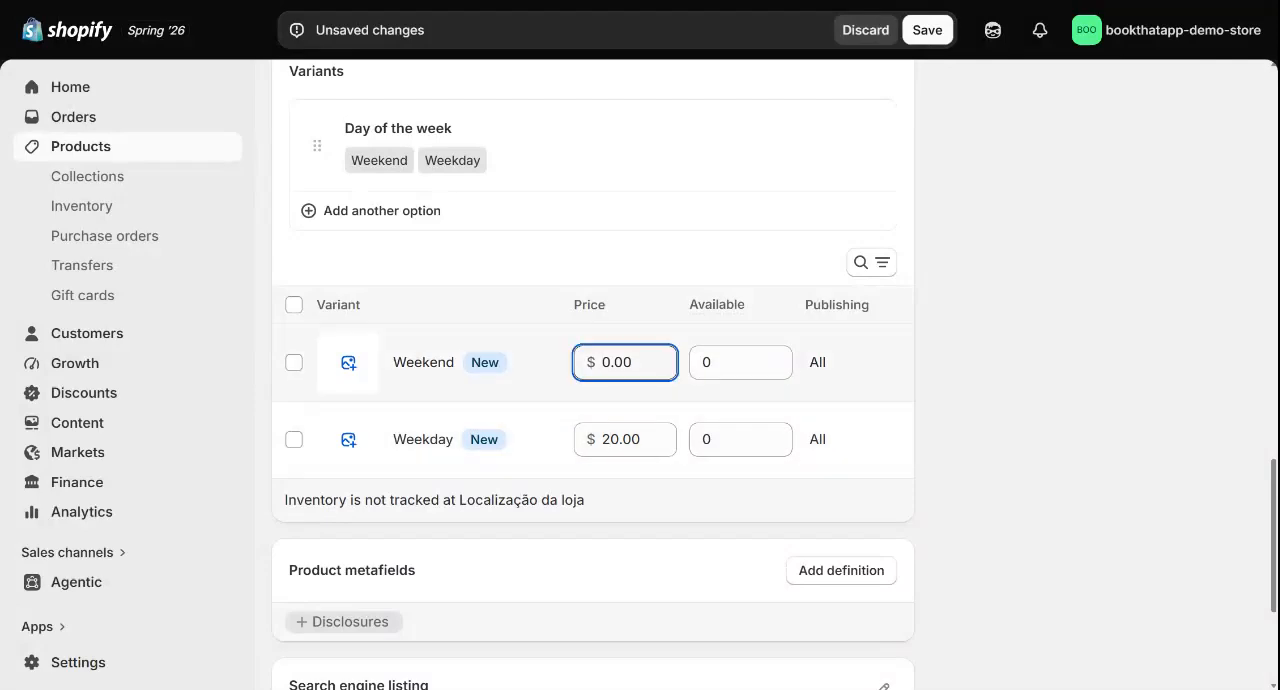
text(3)
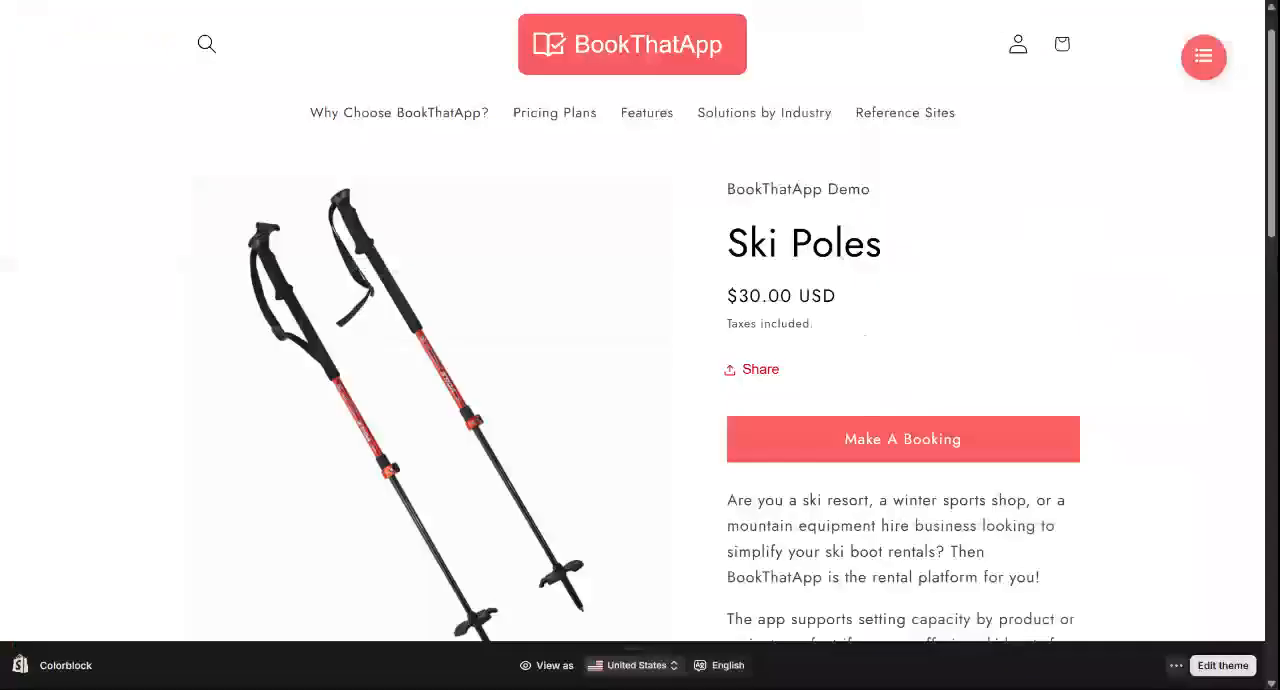
On the Ski Poles storefront page, open the booking form and switch the day of the week to Weekday
scroll(817, 358, down, 1)
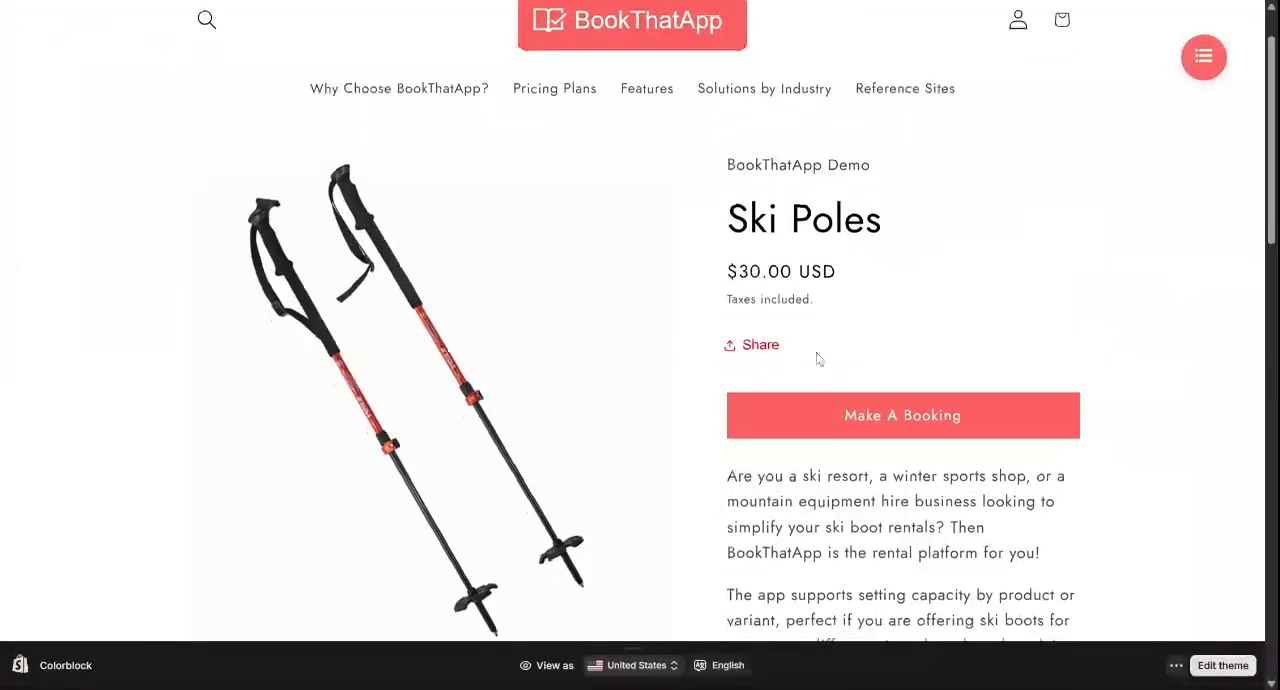
click(876, 420)
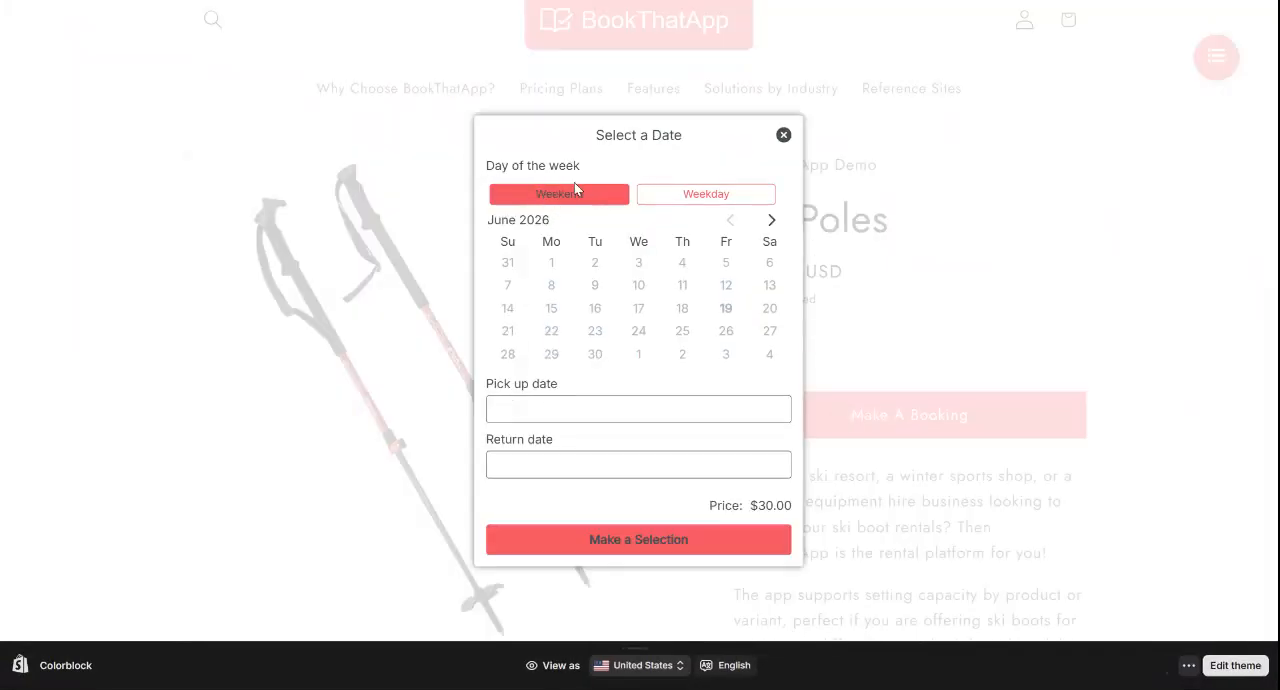
click(706, 195)
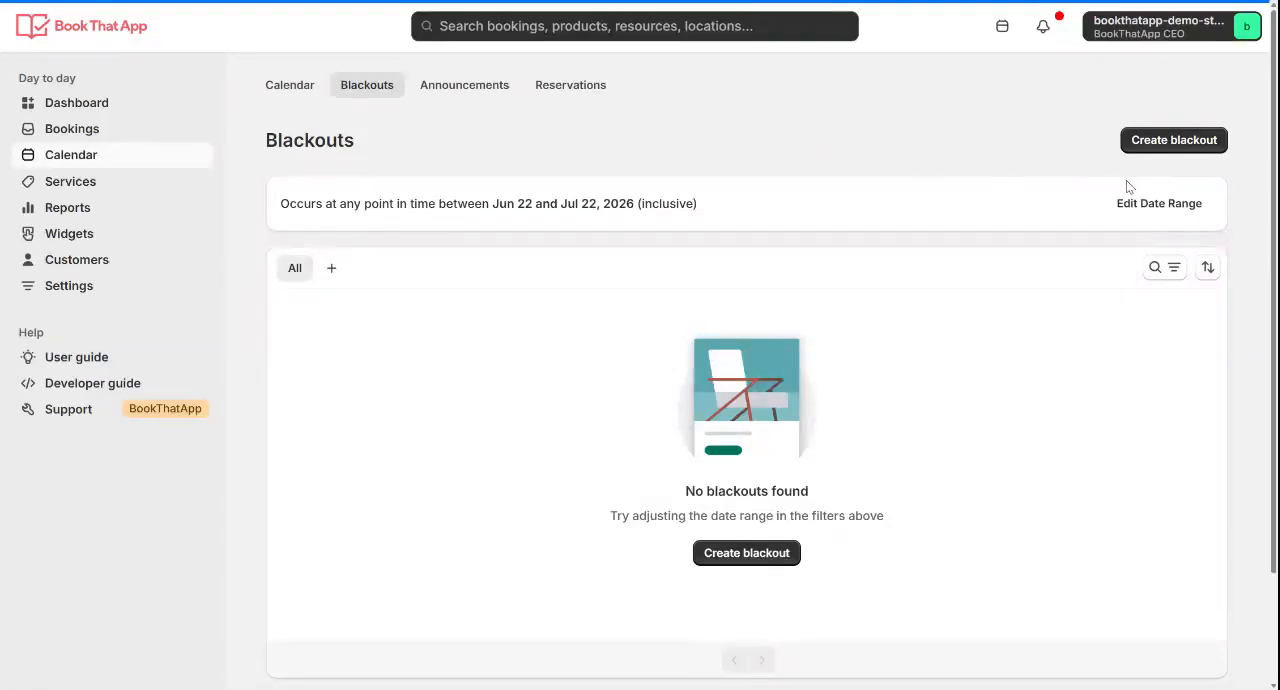
In BookThatApp, start a new blackout and limit it to the Weekday variant of the Ski Poles service
click(1171, 140)
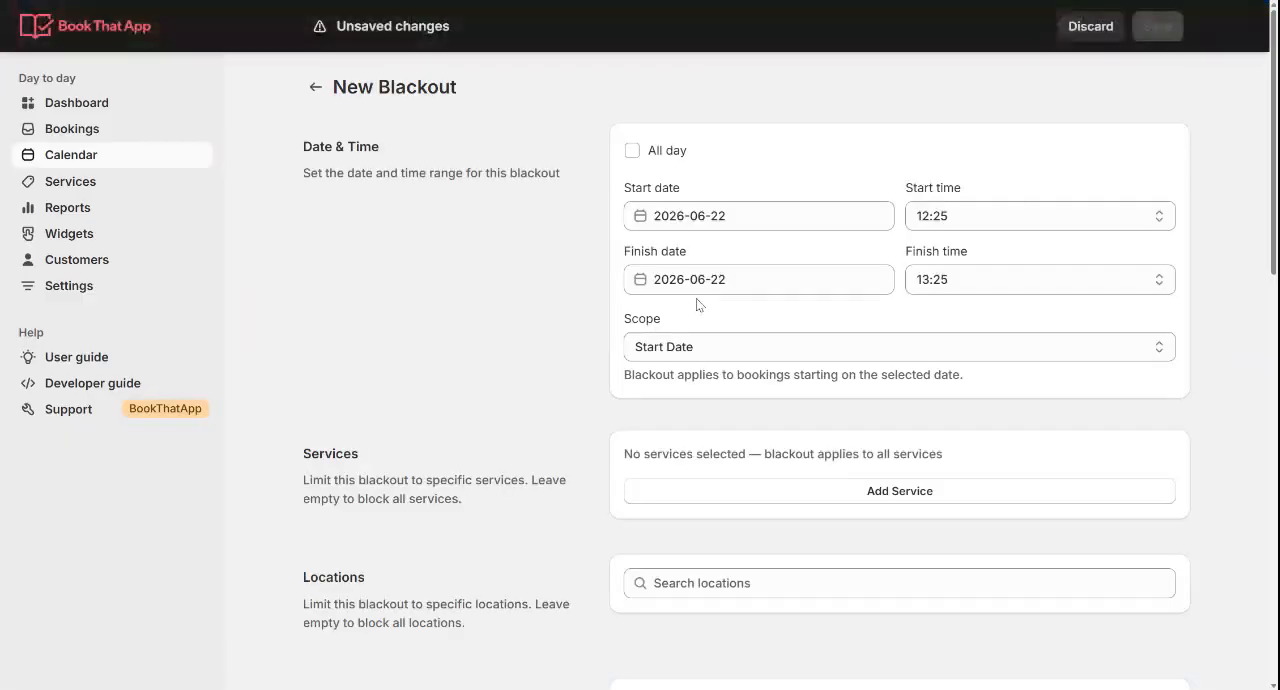
scroll(680, 500, down, 1)
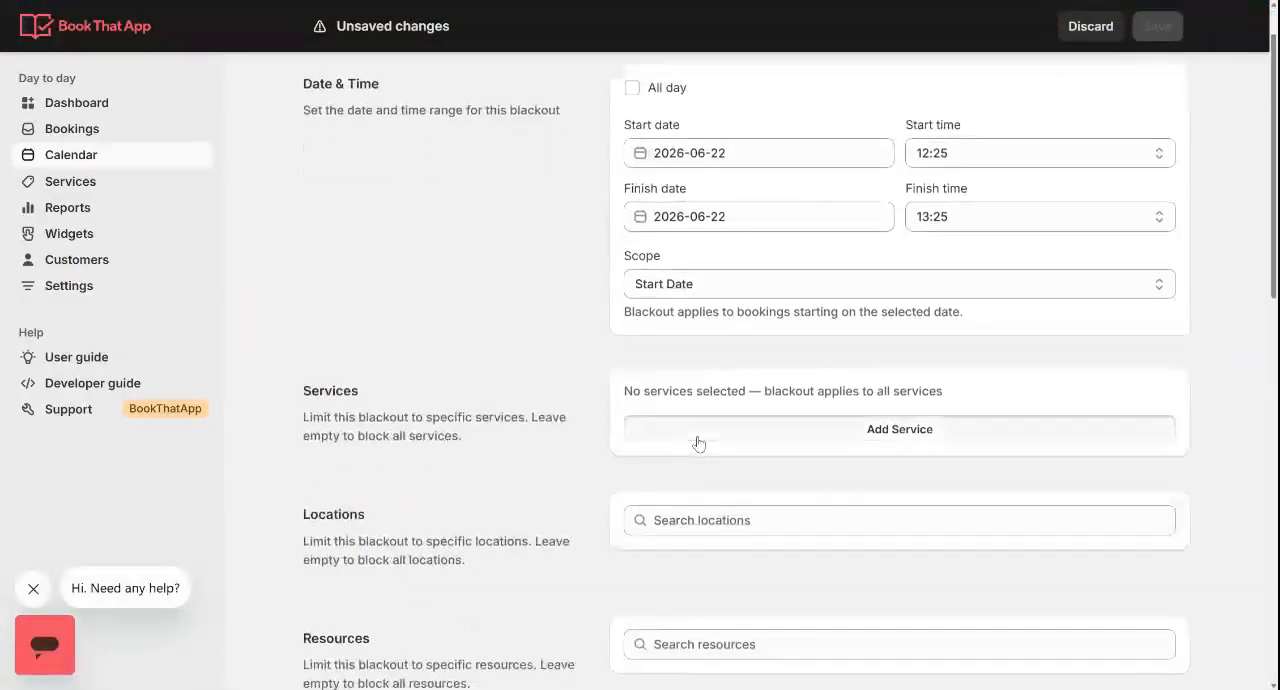
click(698, 443)
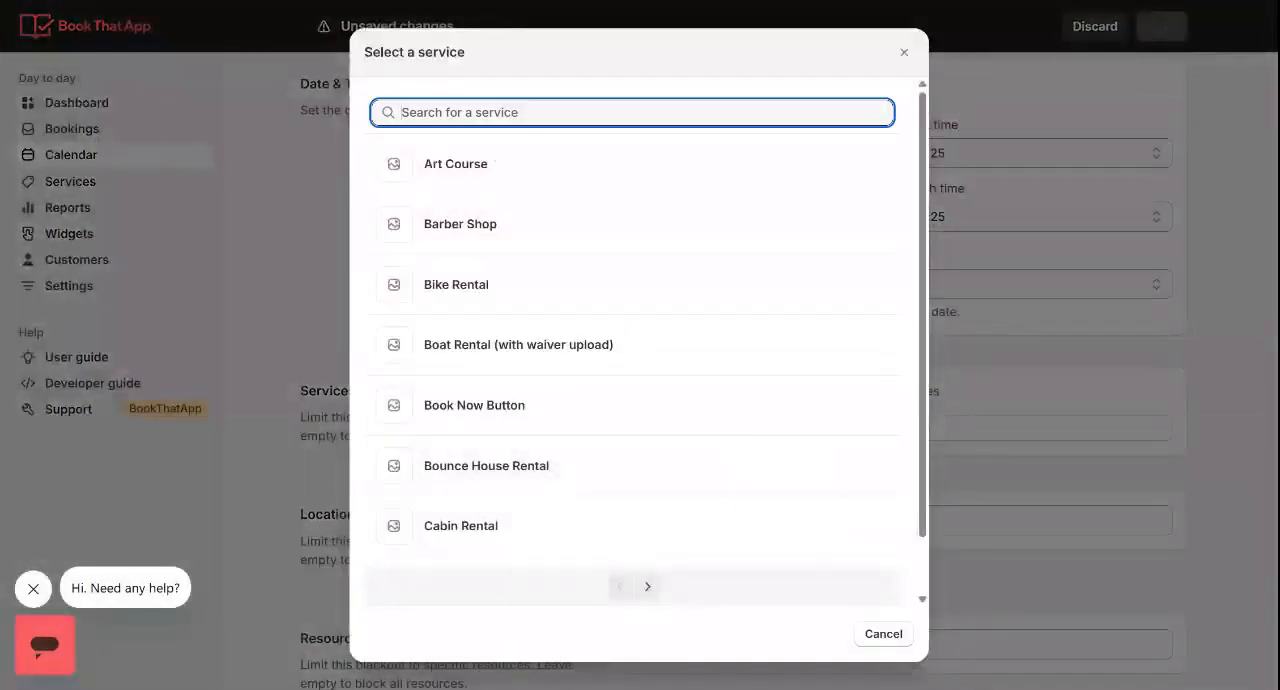
text(ski)
click(700, 450)
click(677, 424)
click(672, 496)
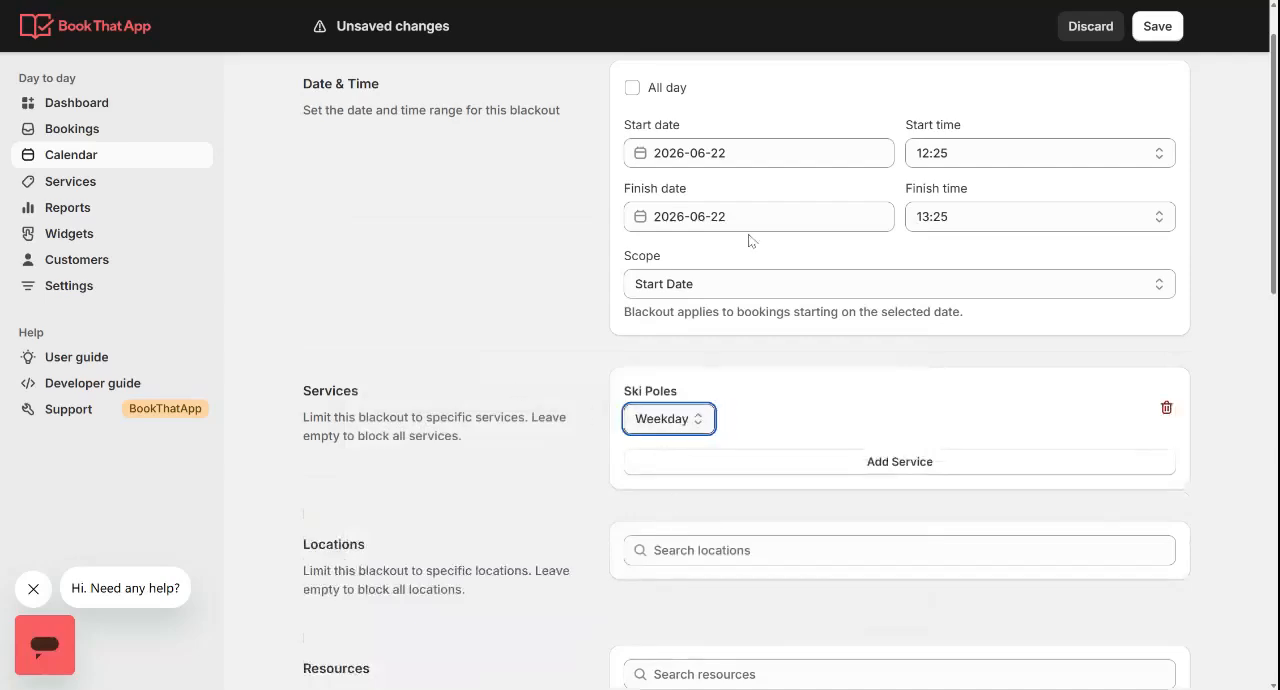
Make the blackout all-day, with both the start and finish dates set to 2026-06-20
scroll(749, 236, up, 1)
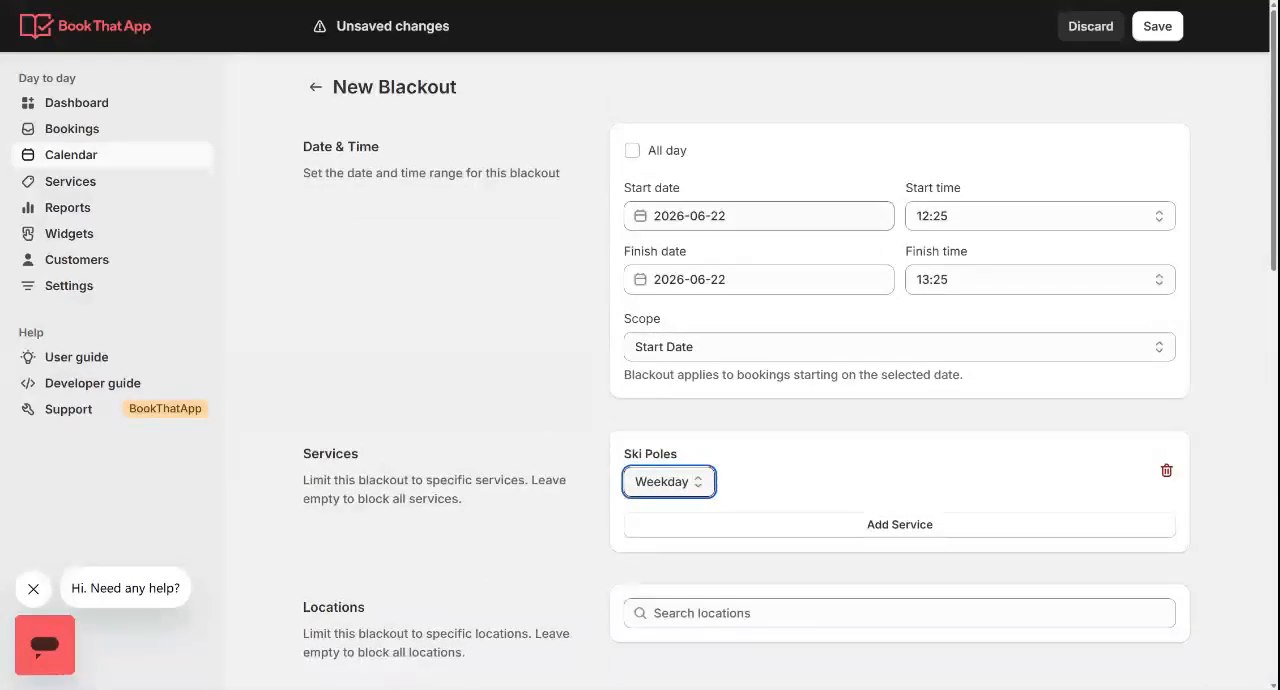
click(713, 216)
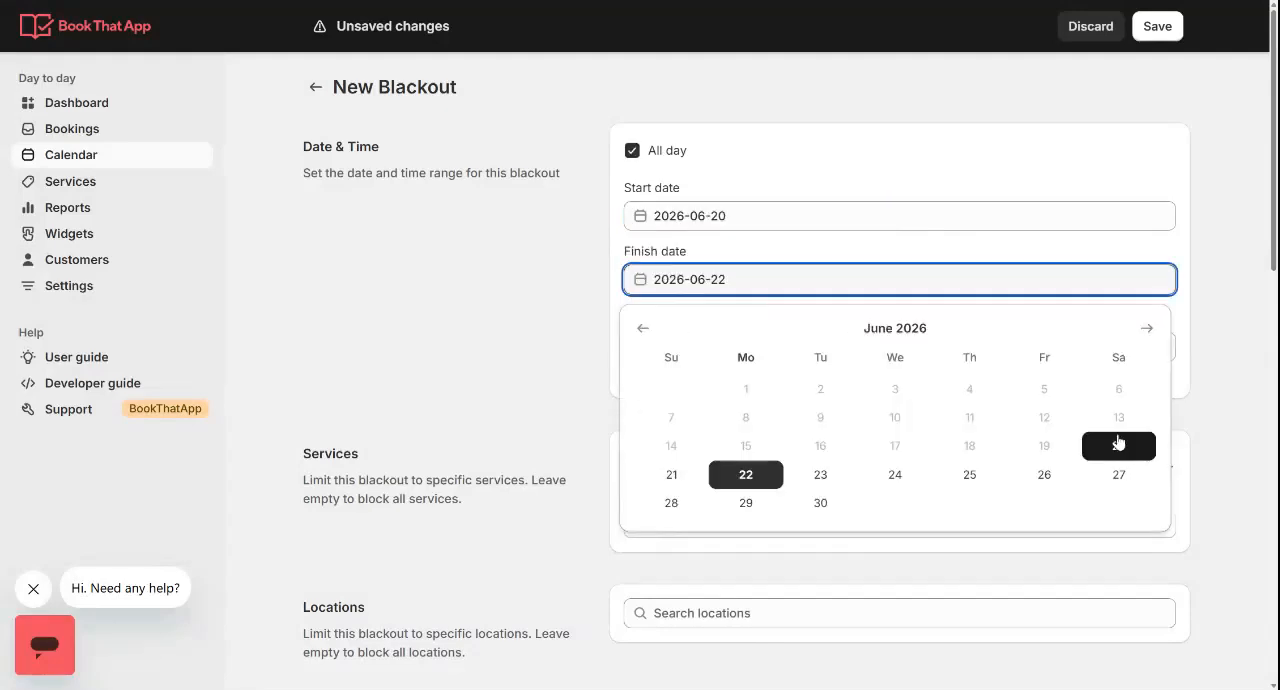
click(1117, 443)
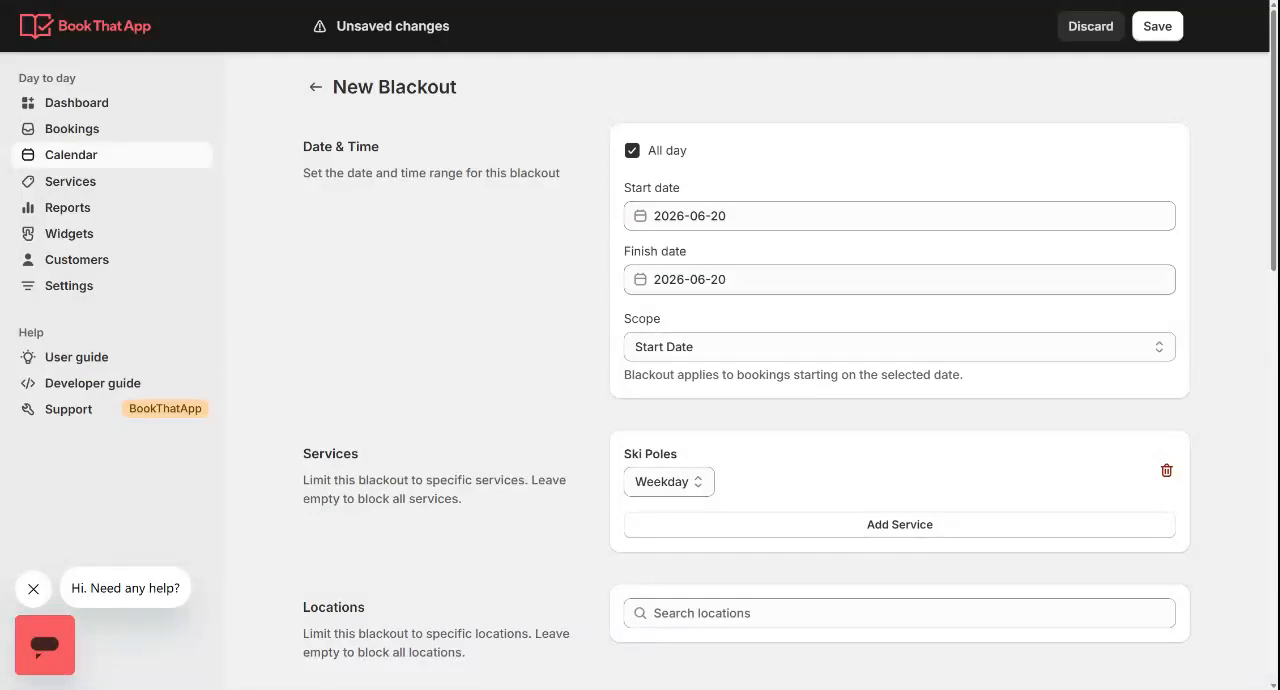
click(685, 280)
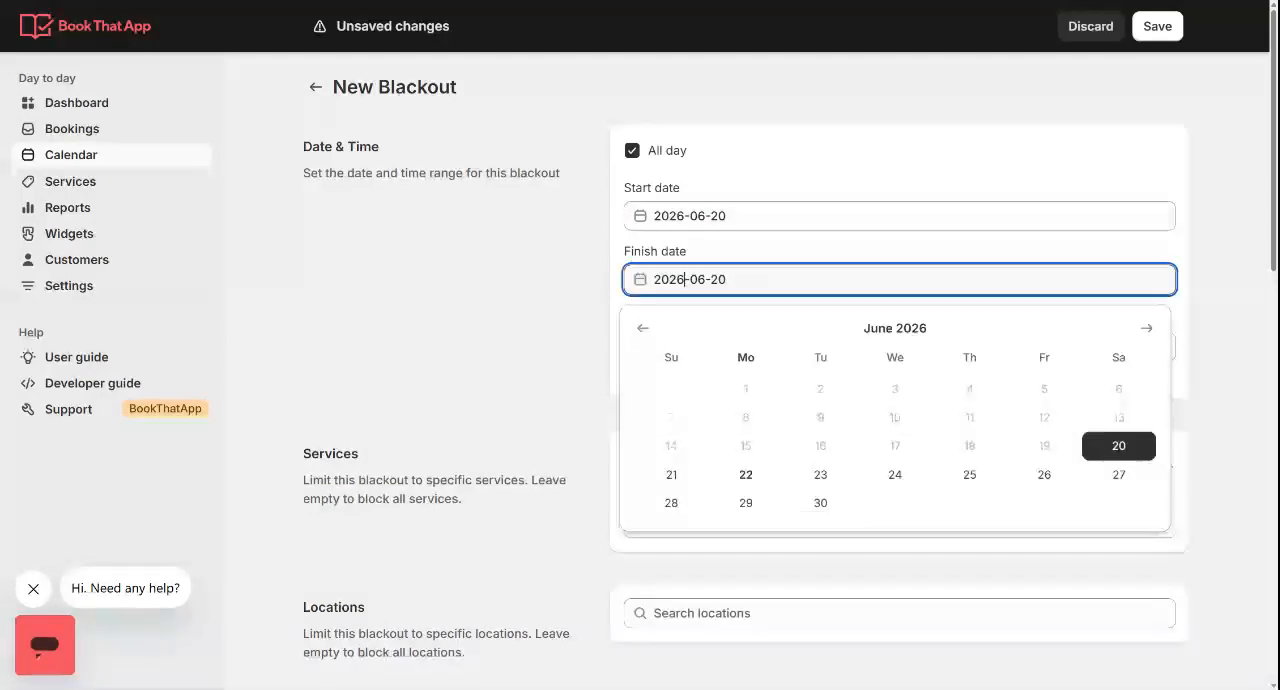
click(516, 298)
Enable the blackout's recurring schedule and add a repeating date entry starting 06/20/26
scroll(516, 298, down, 10)
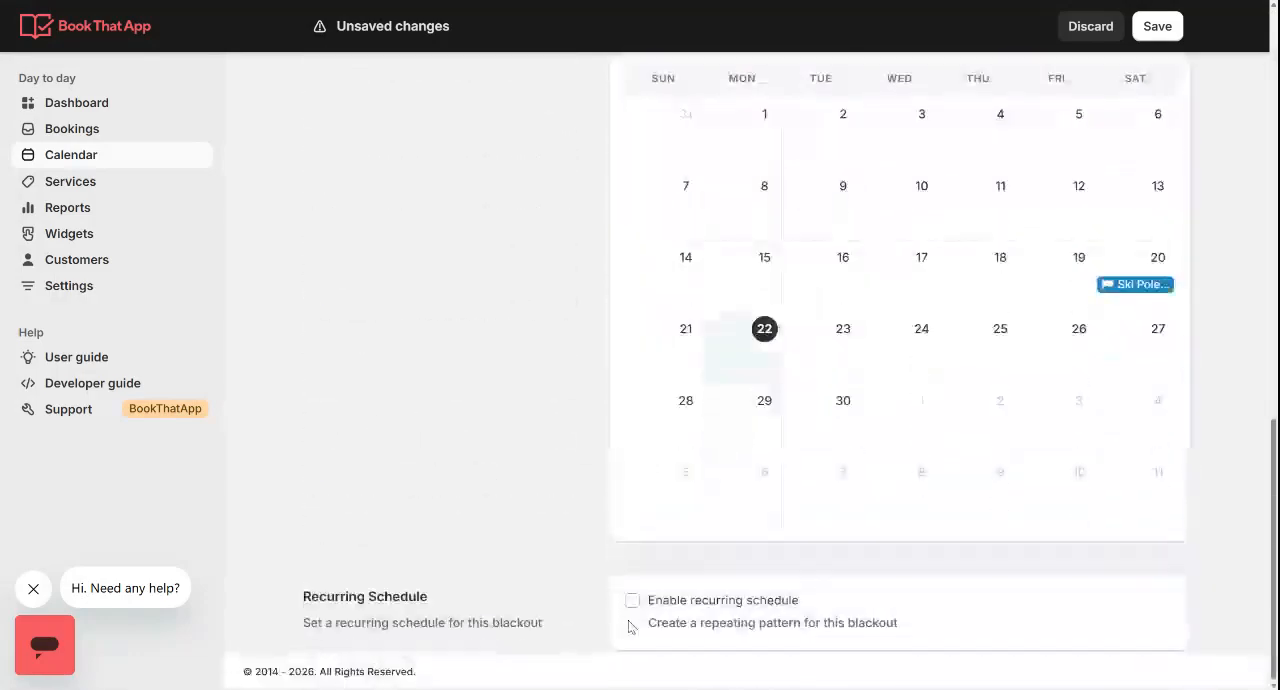
click(632, 601)
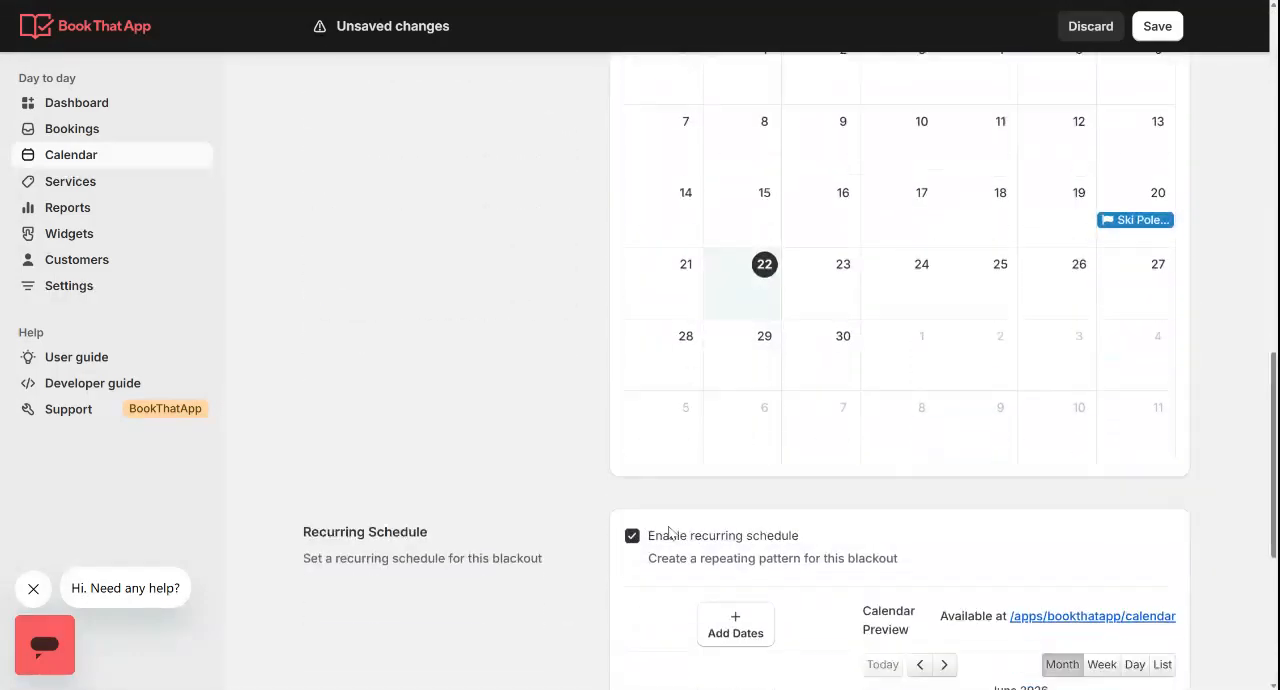
scroll(666, 531, down, 4)
click(749, 274)
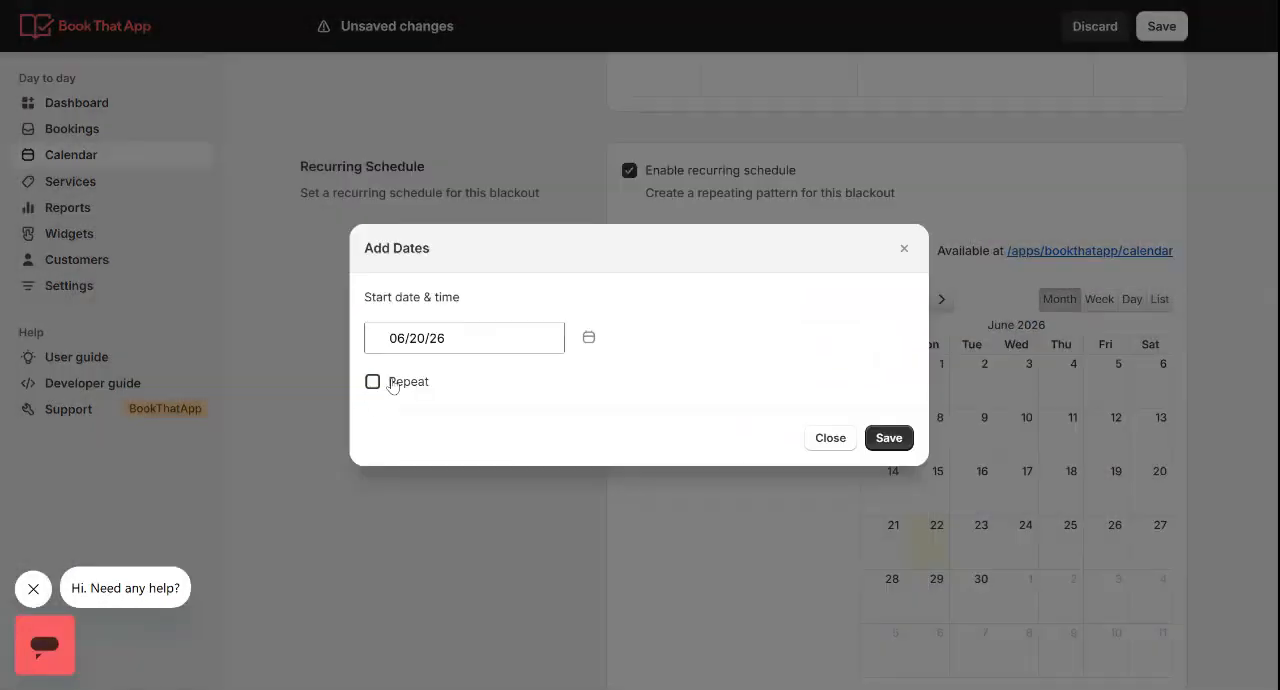
click(403, 388)
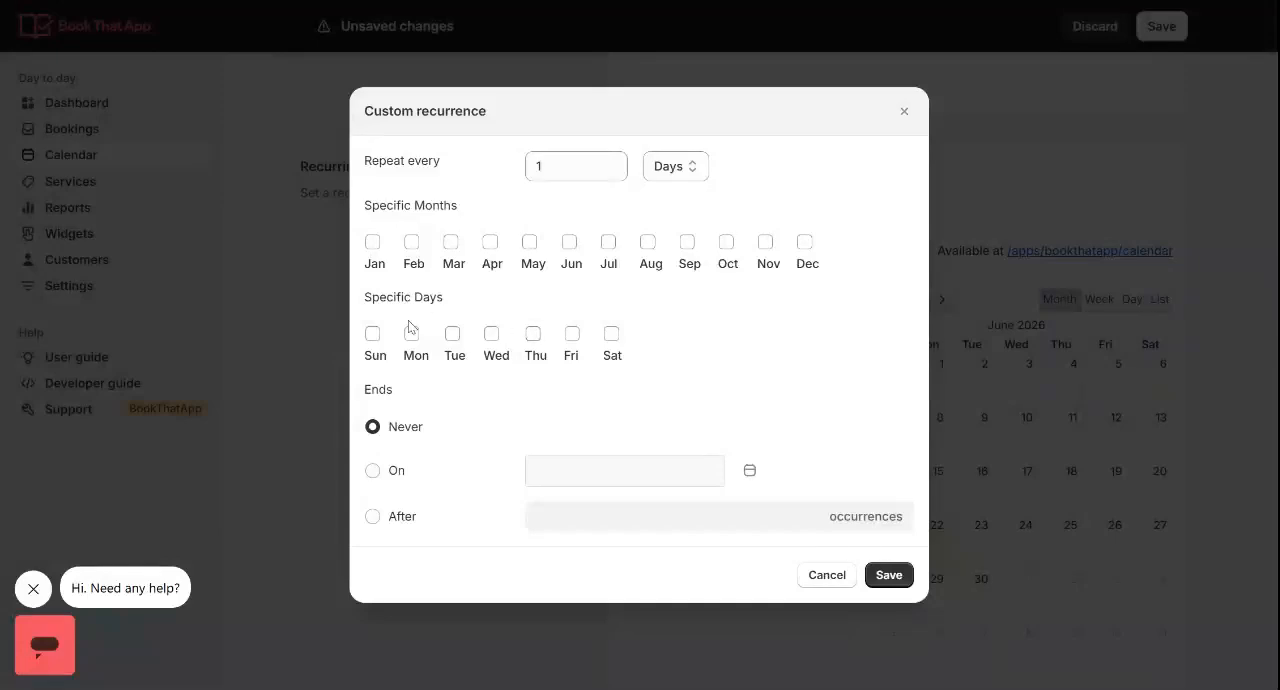
Set the recurrence to every 1 week on Saturday and Sunday, ending on 06/22/28, and save the schedule dates
click(611, 333)
click(389, 472)
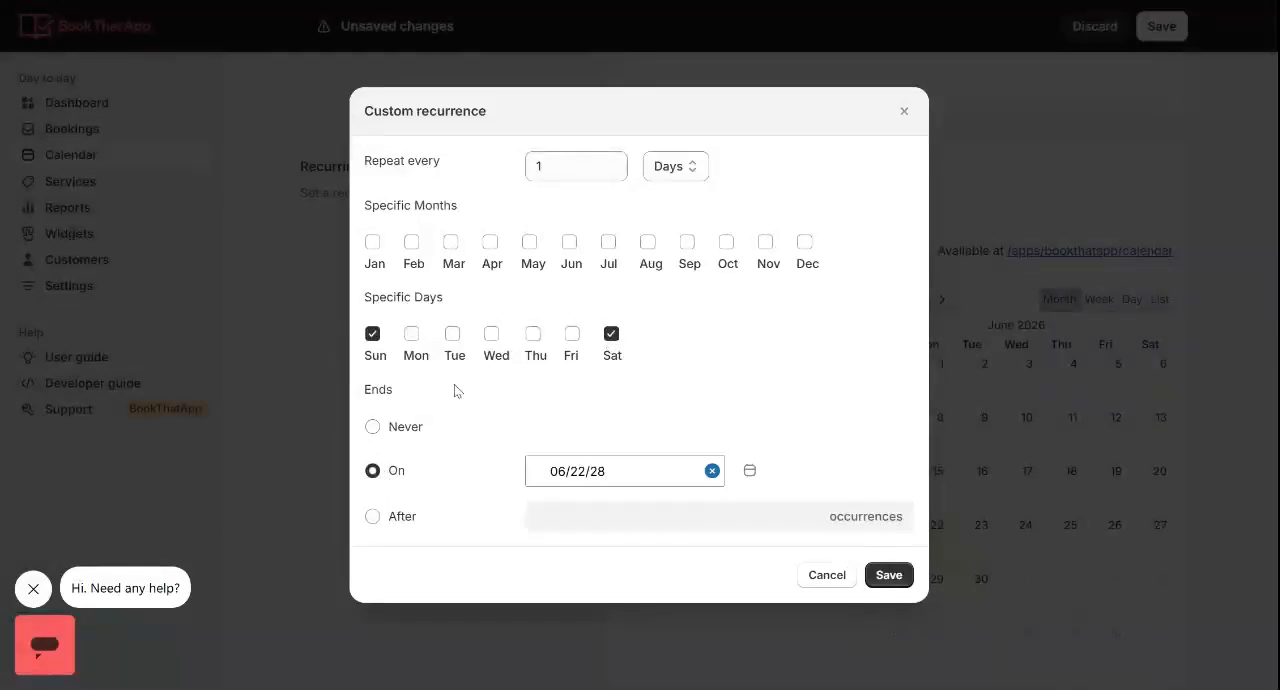
click(666, 178)
key(Down)
click(900, 576)
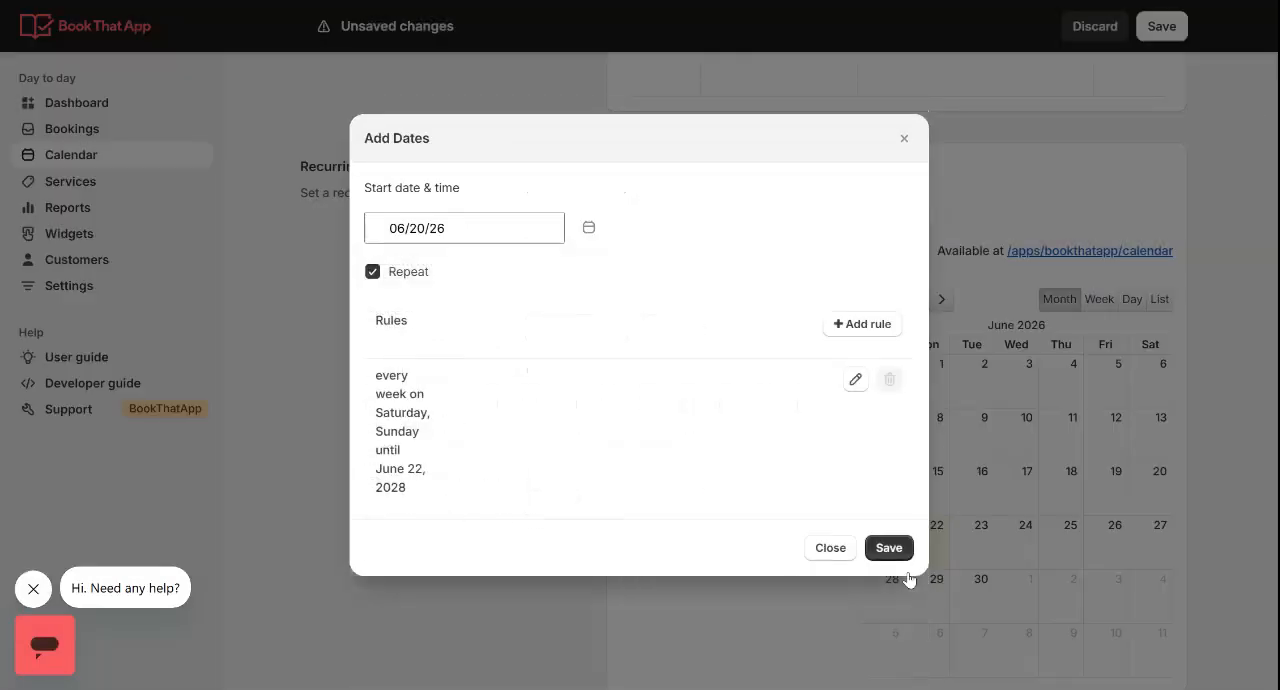
click(888, 547)
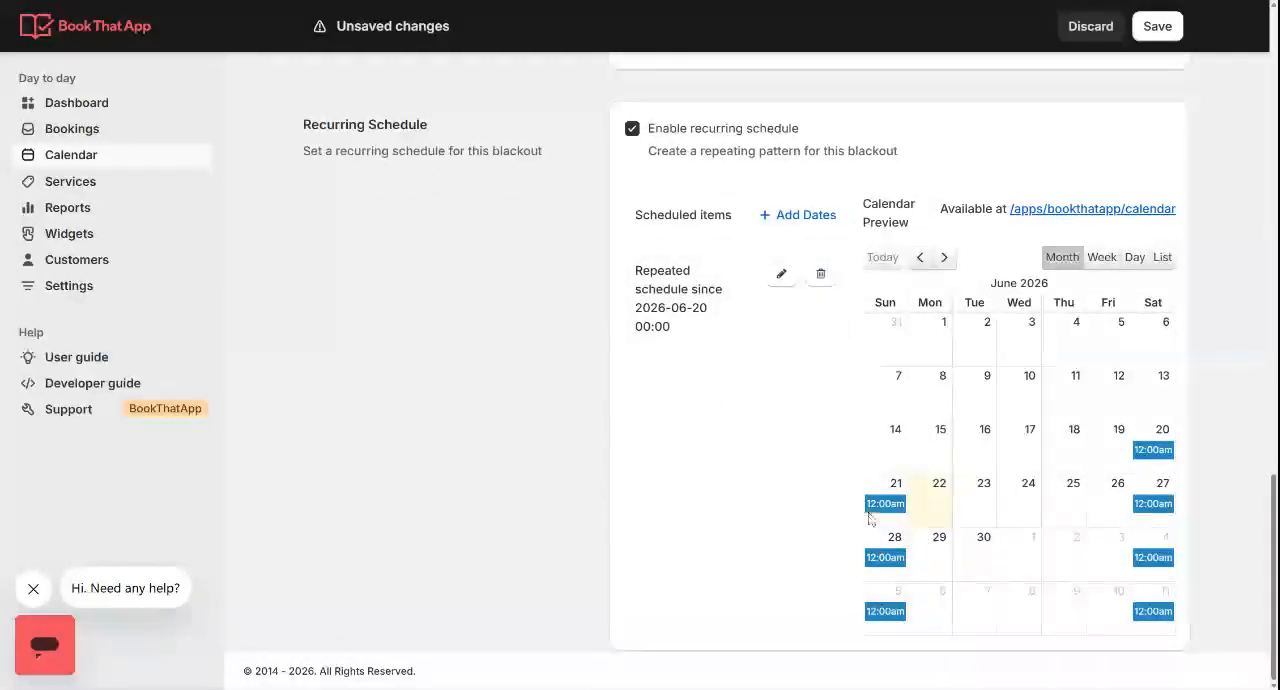
Save the Ski Poles blackout and return to the Blackouts list
scroll(1157, 567, up, 15)
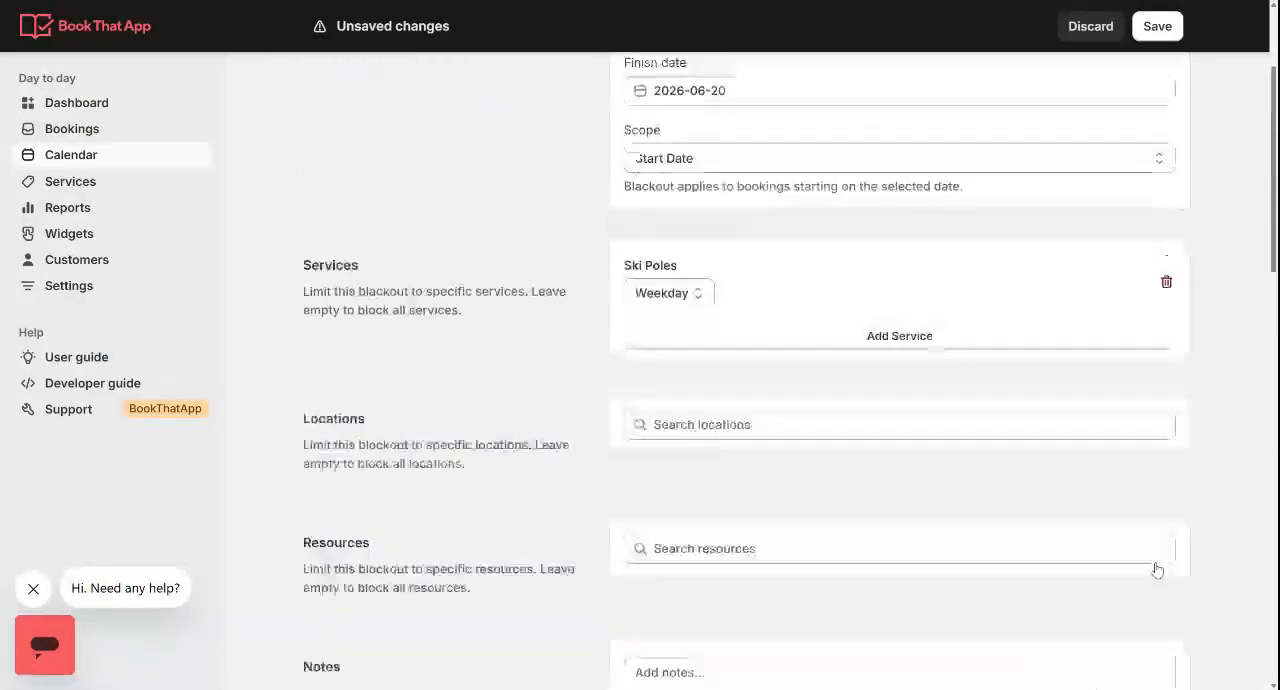
click(1157, 25)
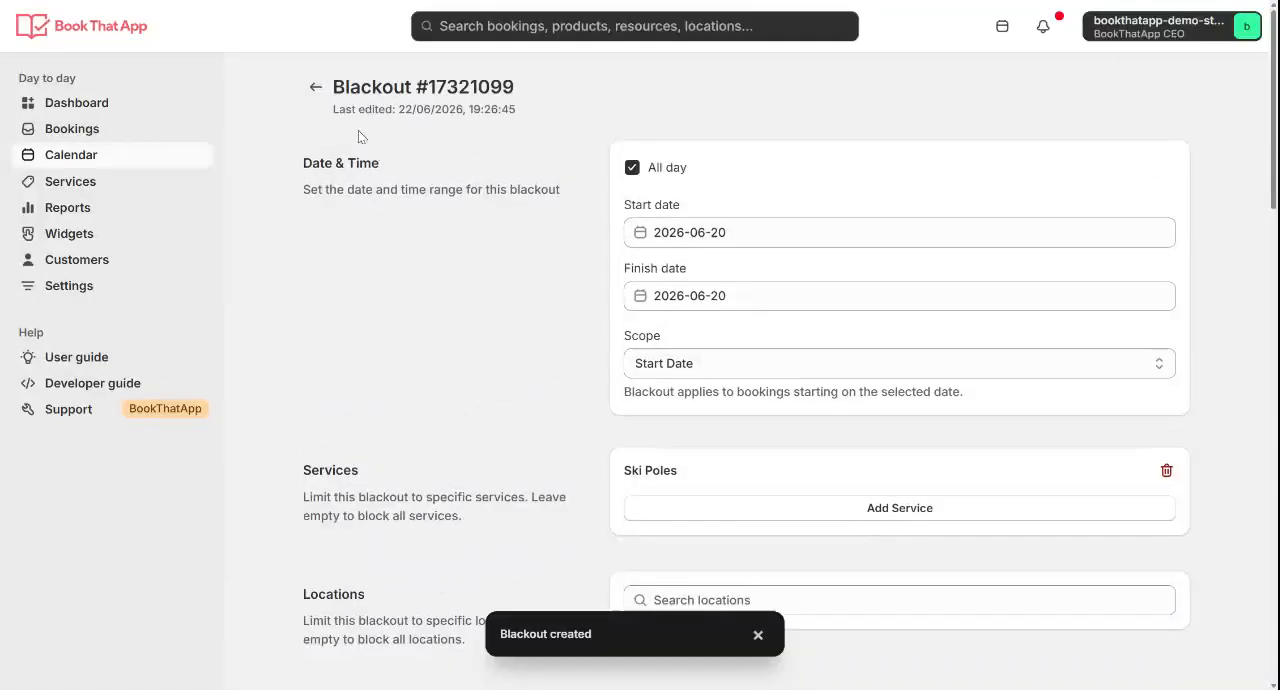
click(312, 88)
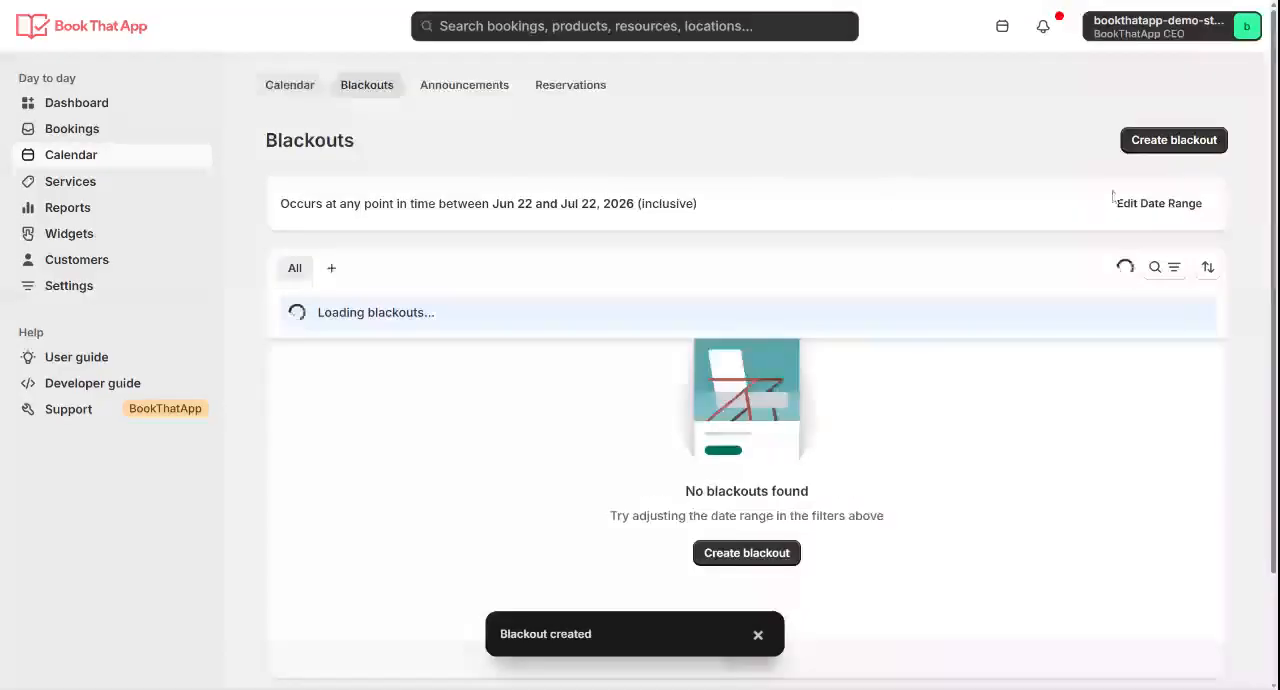
Create a new blackout and limit it to the Weekend variant of the Ski Poles service
click(1175, 141)
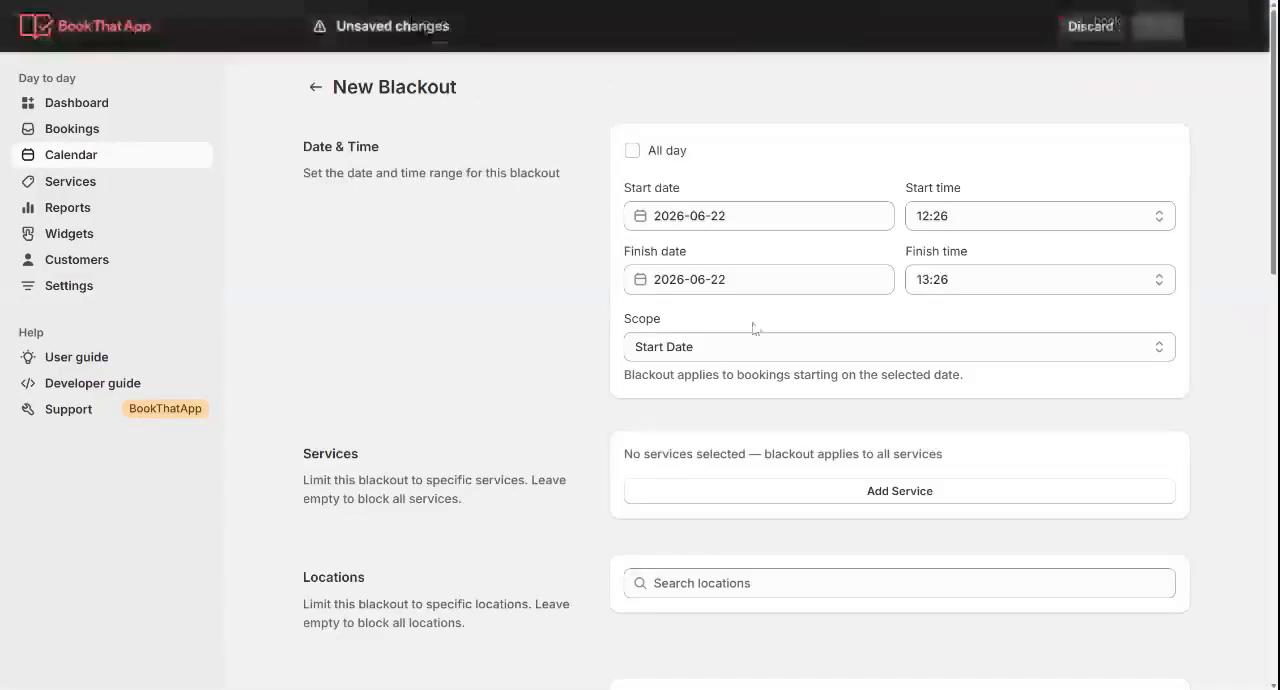
scroll(560, 377, down, 2)
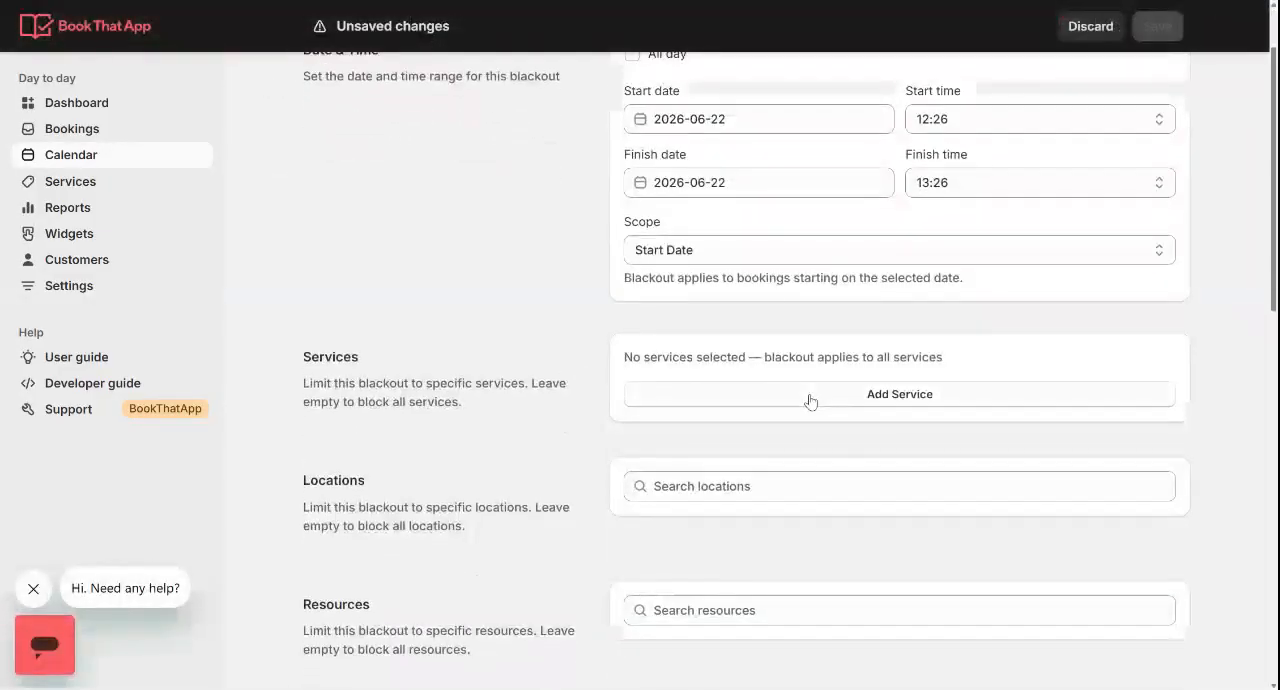
click(808, 398)
text(ski pol)
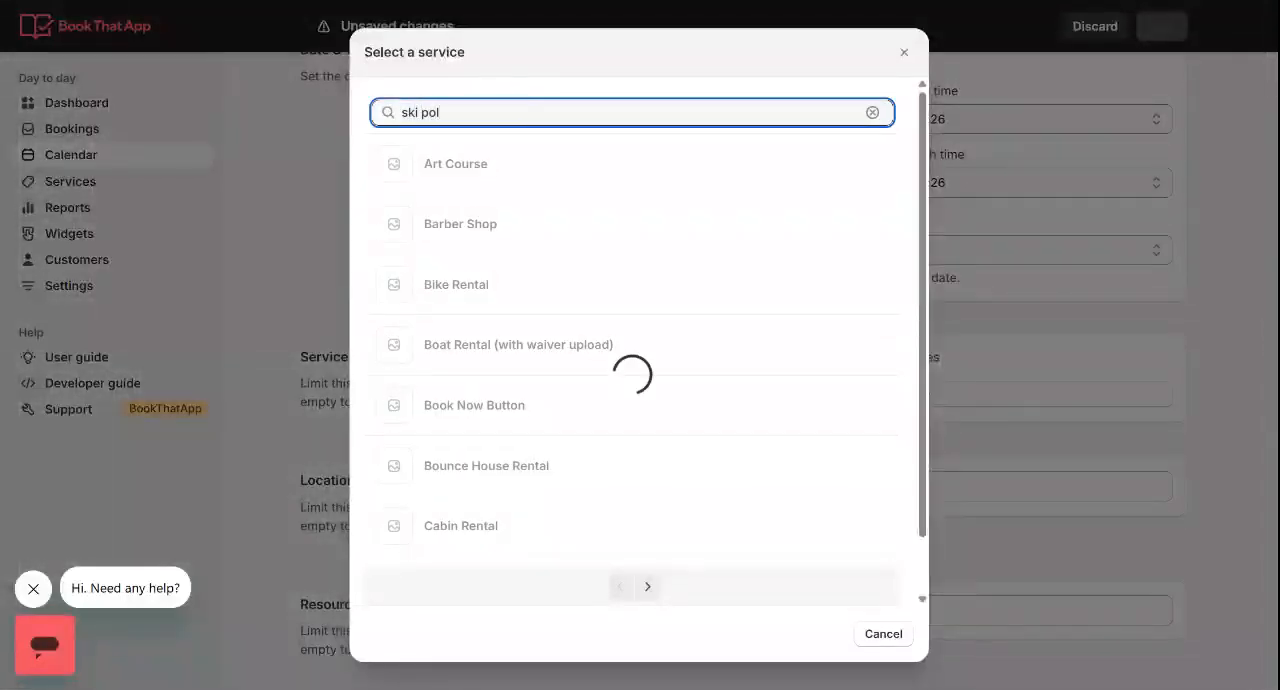
click(430, 348)
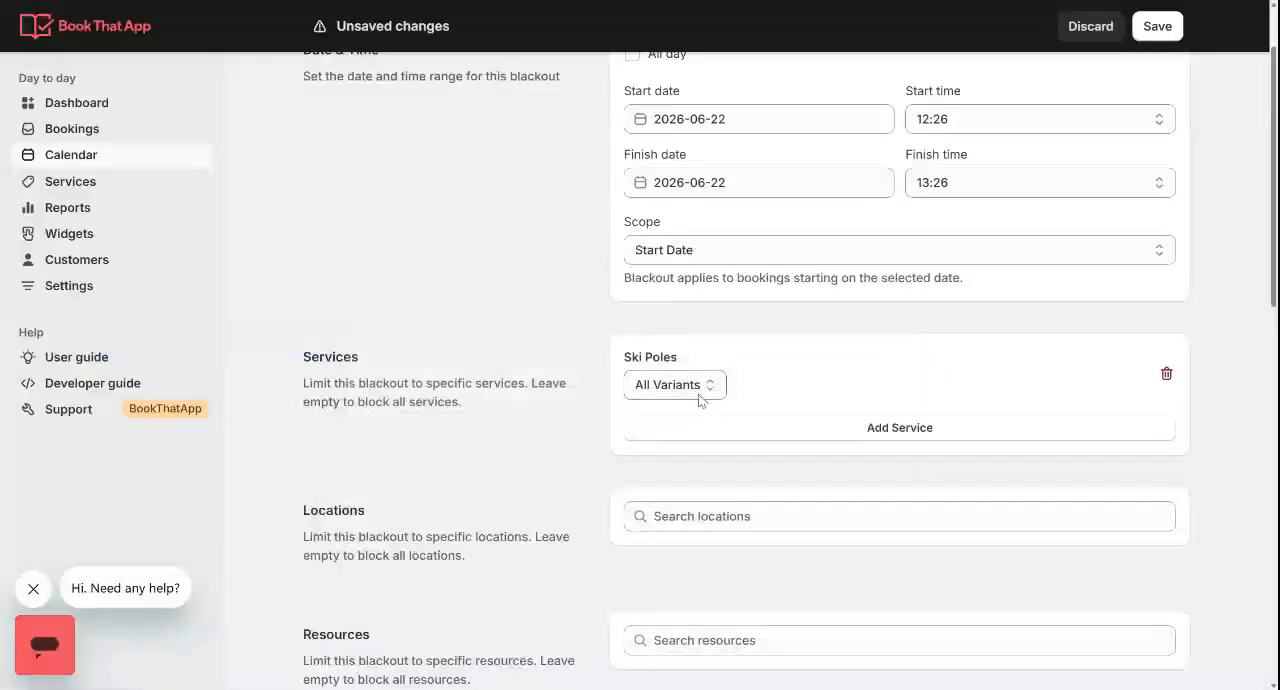
click(699, 396)
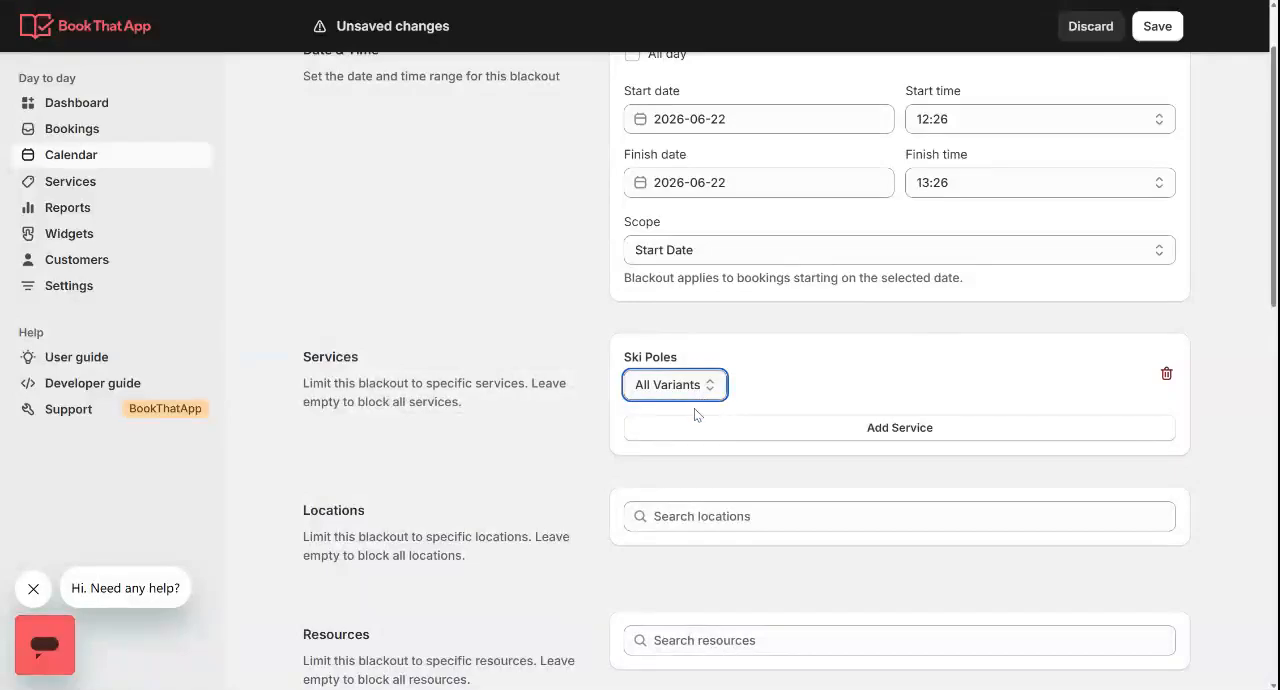
click(697, 414)
Make the Ski Poles blackout all-day, keeping the start date at 2026-06-22
scroll(560, 390, up, 2)
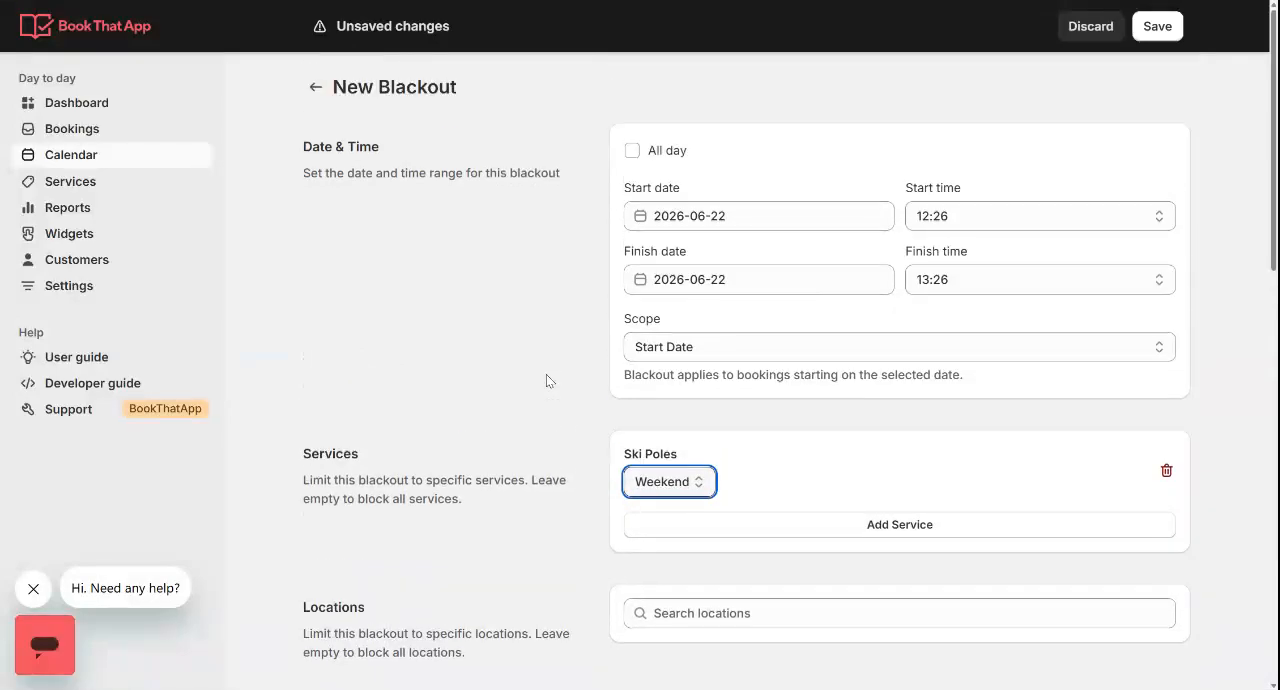
click(634, 152)
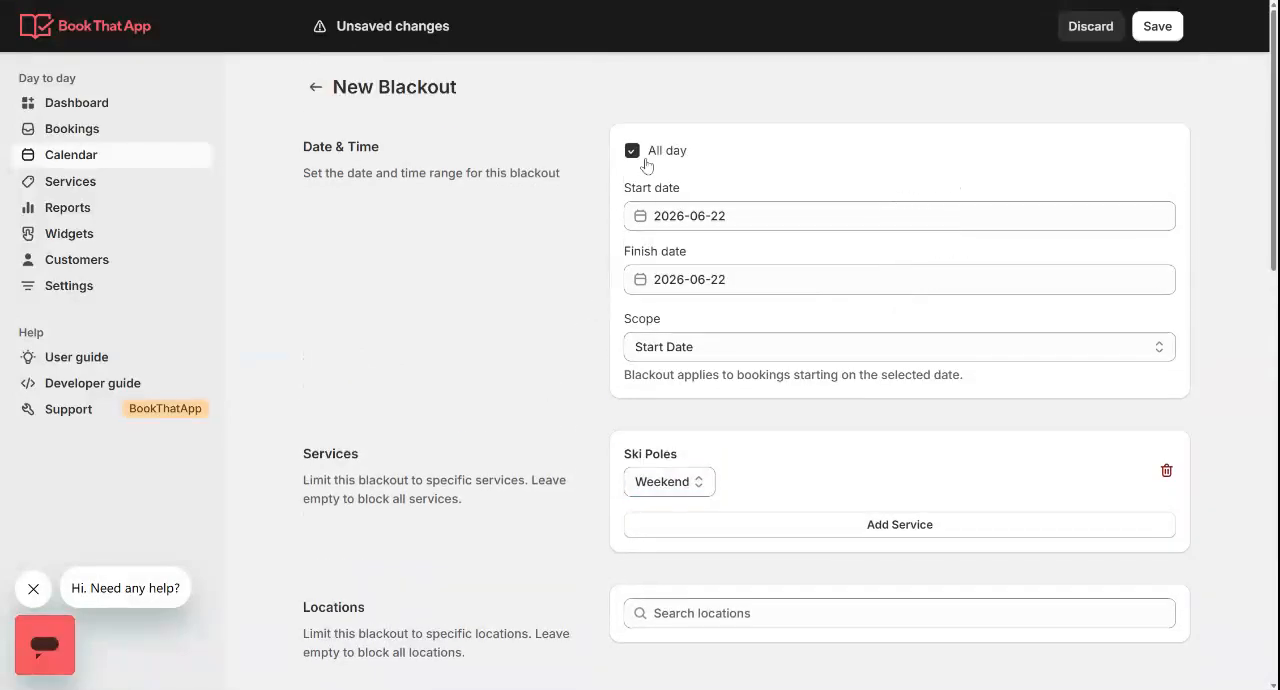
click(709, 216)
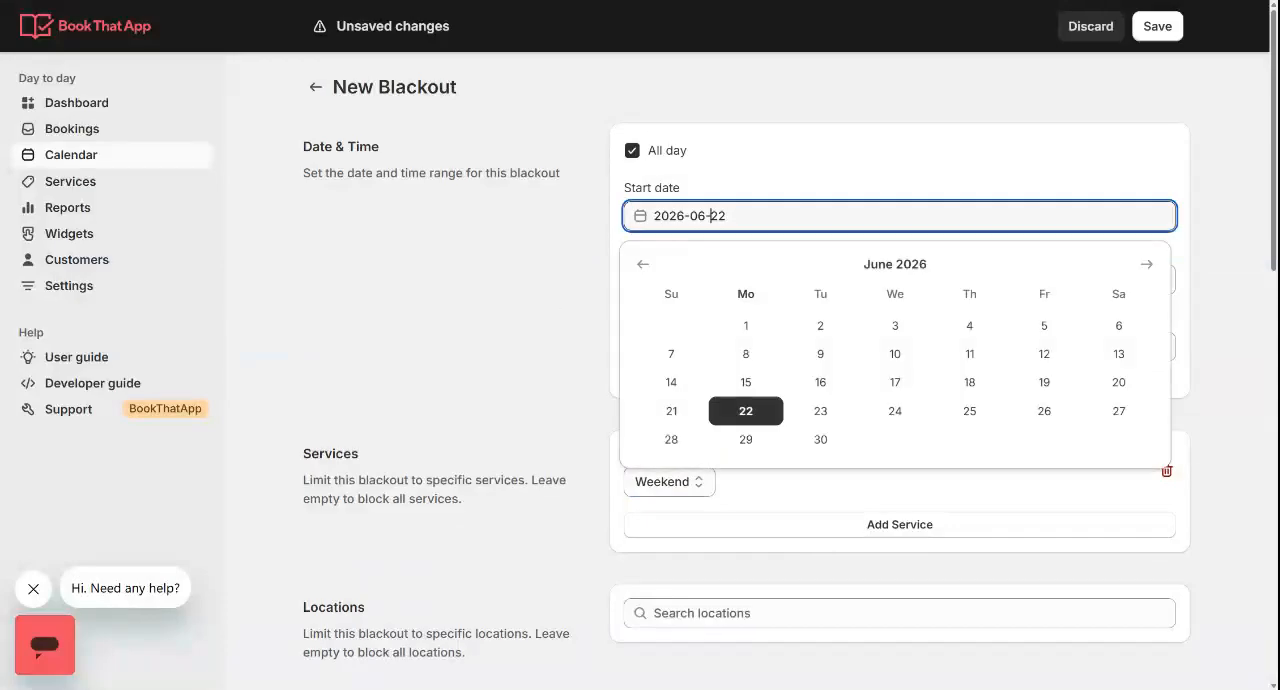
click(564, 326)
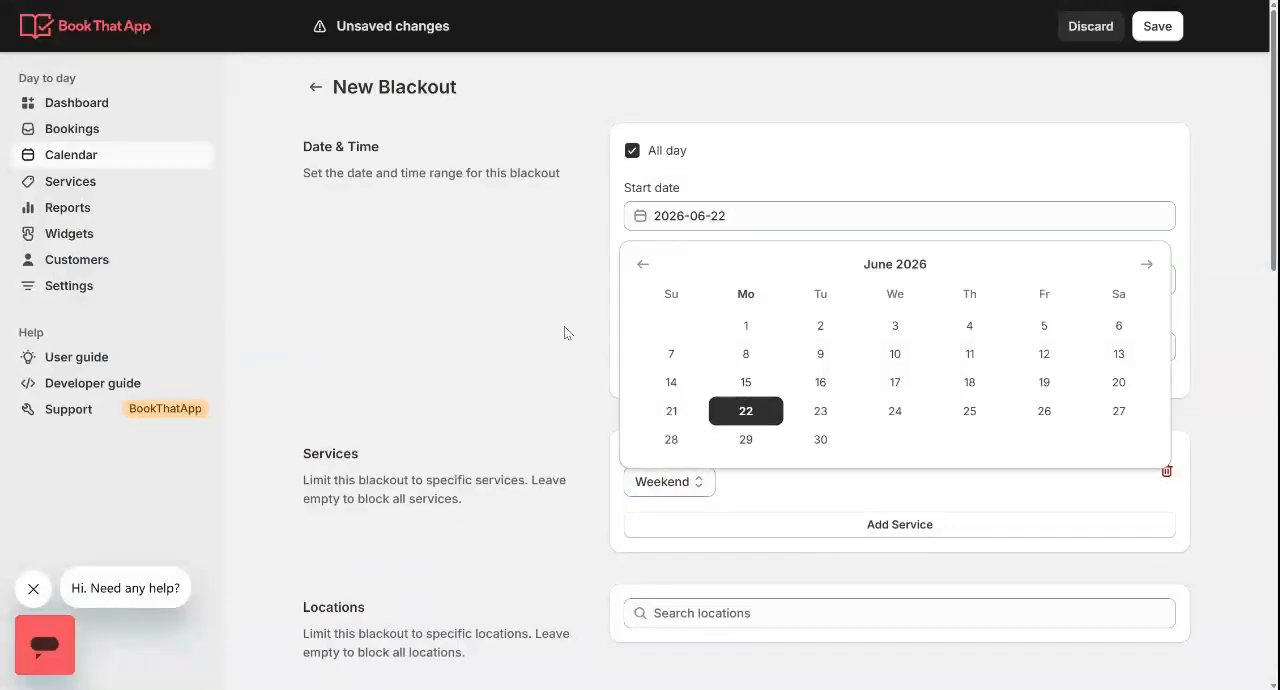
Enable the blackout's recurring schedule and start a date entry beginning 06/22/26
scroll(564, 326, down, 3)
scroll(564, 326, down, 10)
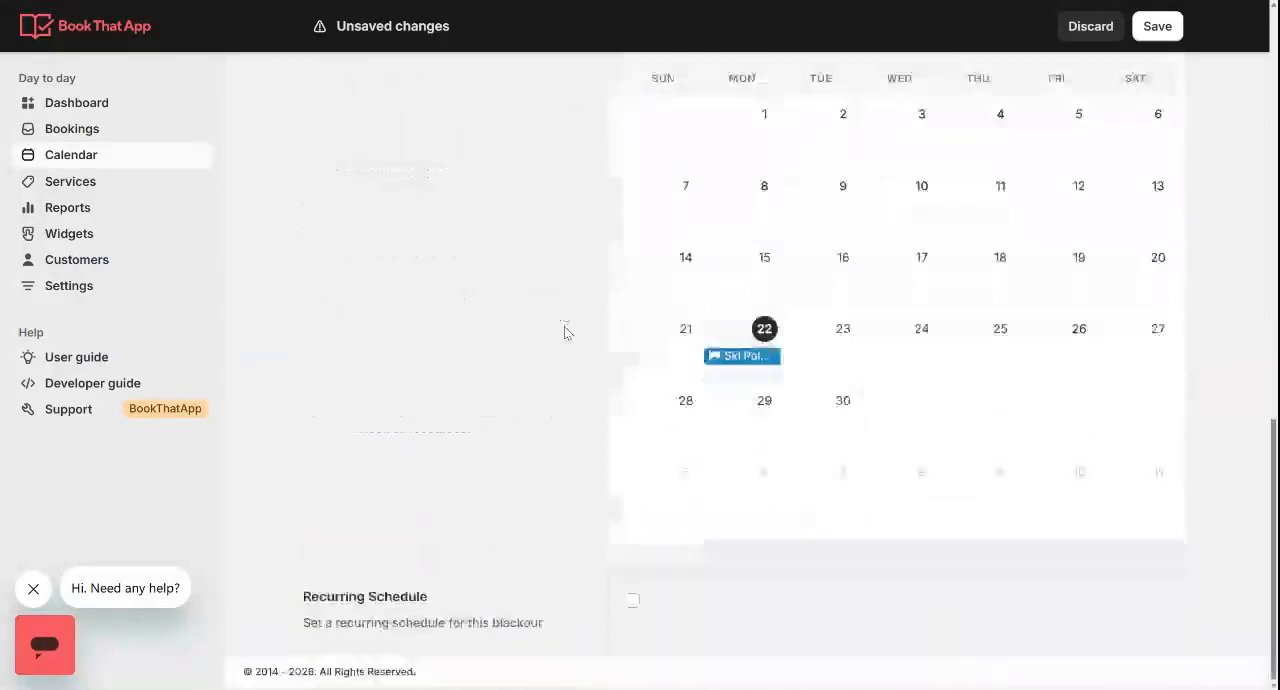
click(632, 600)
scroll(680, 406, down, 5)
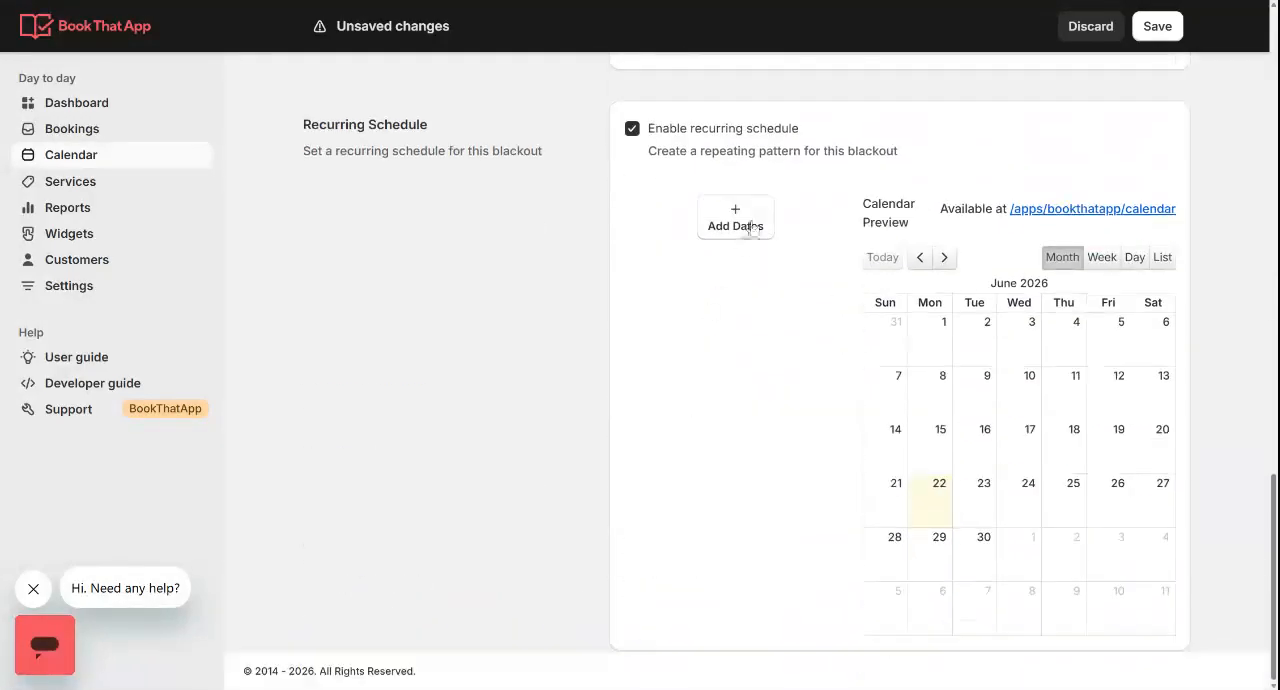
click(750, 228)
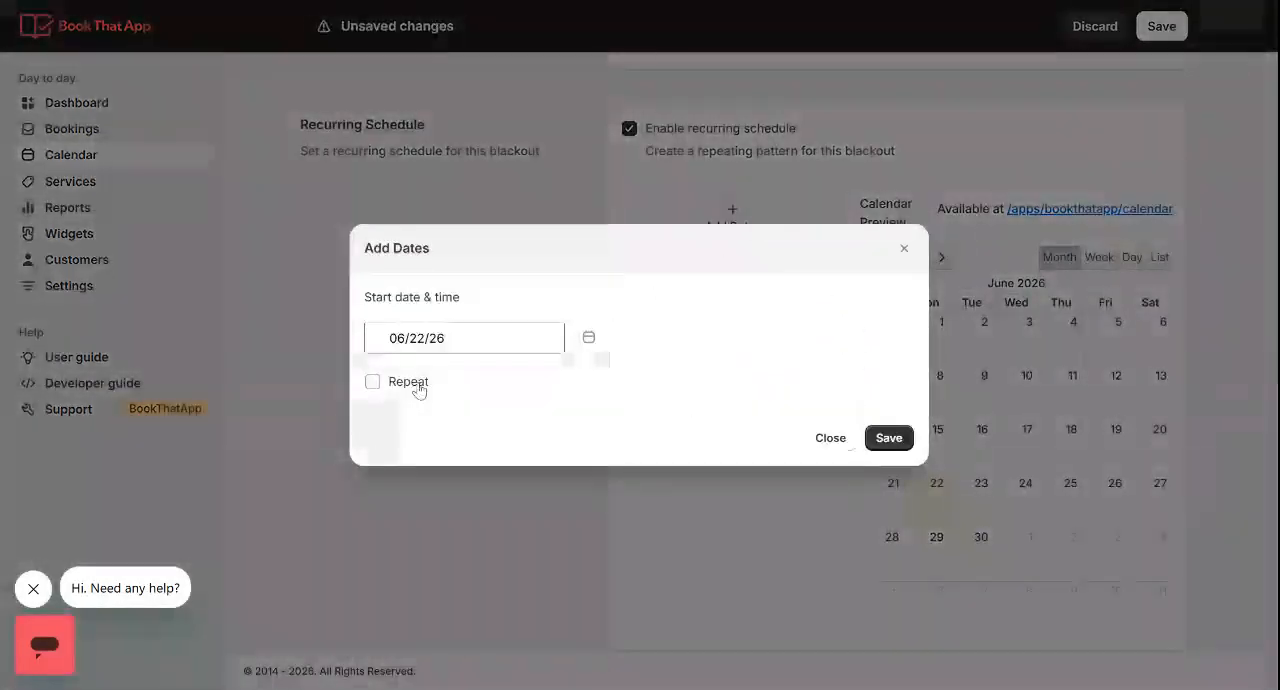
Repeat the date entry every 1 week from Monday to Friday, ending on 06/22/28, and save the Ski Poles blackout
click(418, 386)
click(450, 336)
click(491, 334)
click(532, 334)
click(571, 334)
click(395, 472)
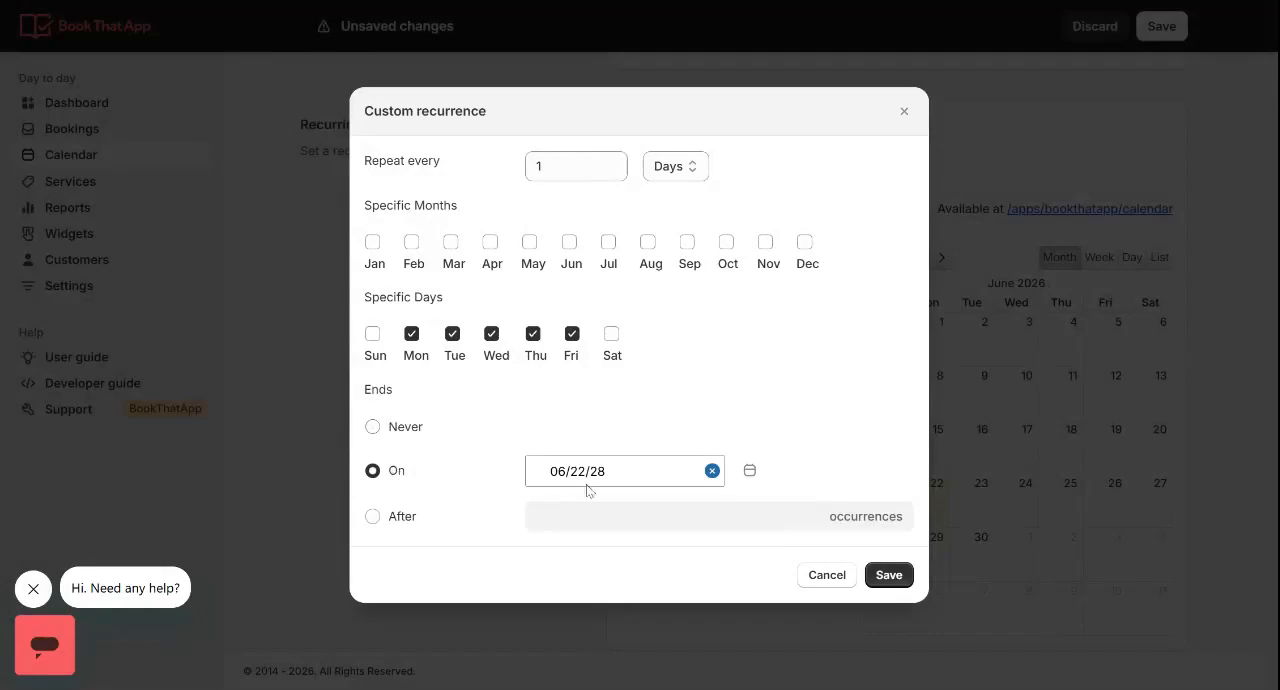
click(668, 170)
click(665, 210)
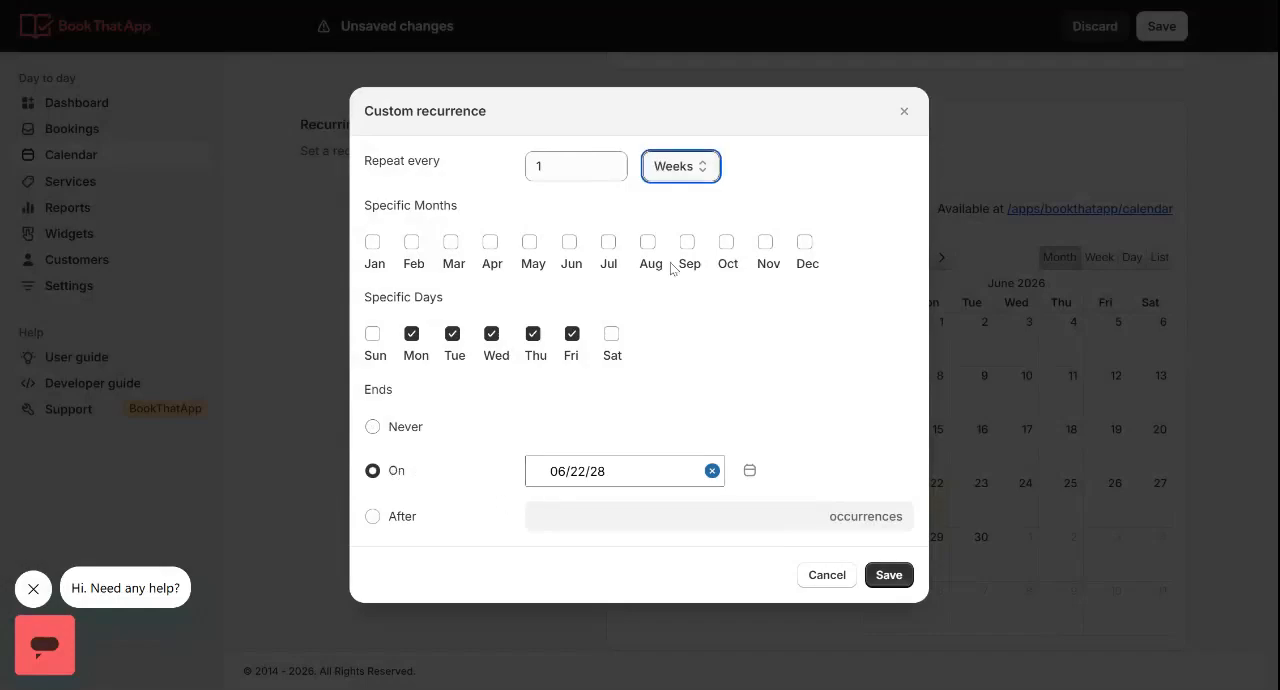
click(889, 575)
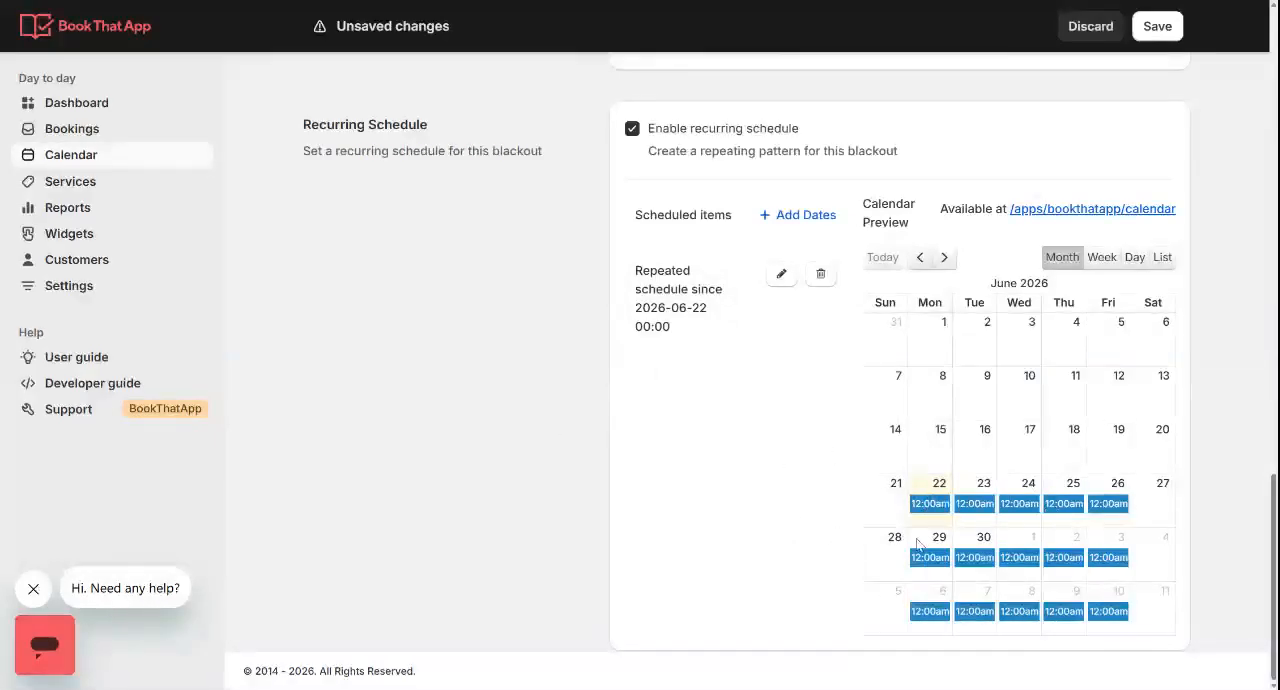
scroll(1010, 465, up, 10)
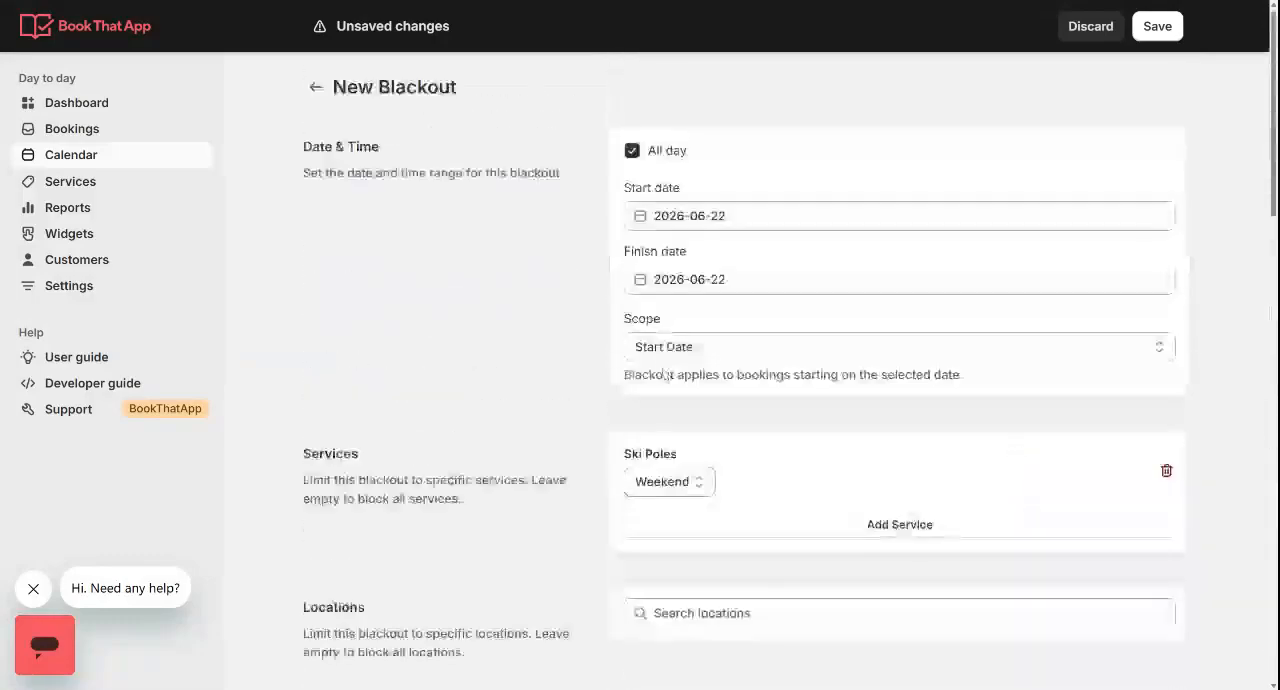
click(1157, 27)
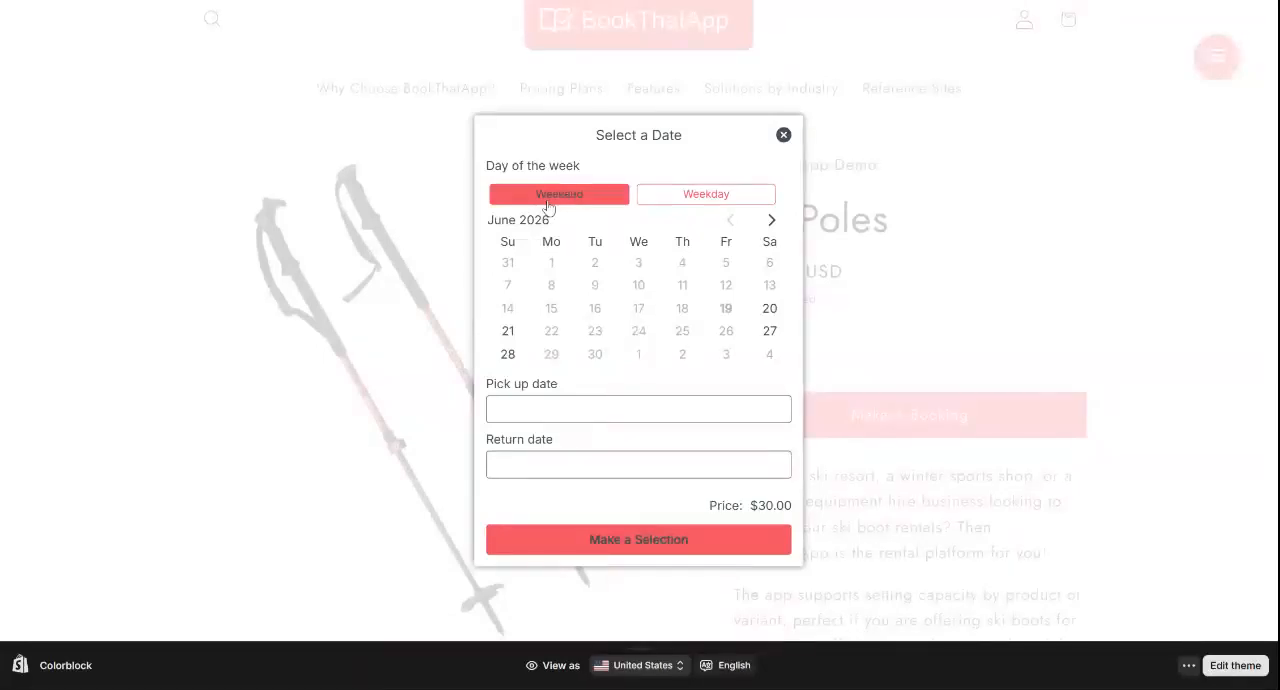
Check date availability for the Weekend and Weekday variants in the storefront's Ski Poles booking calendar, trying June 20 and June 22
click(769, 308)
click(696, 193)
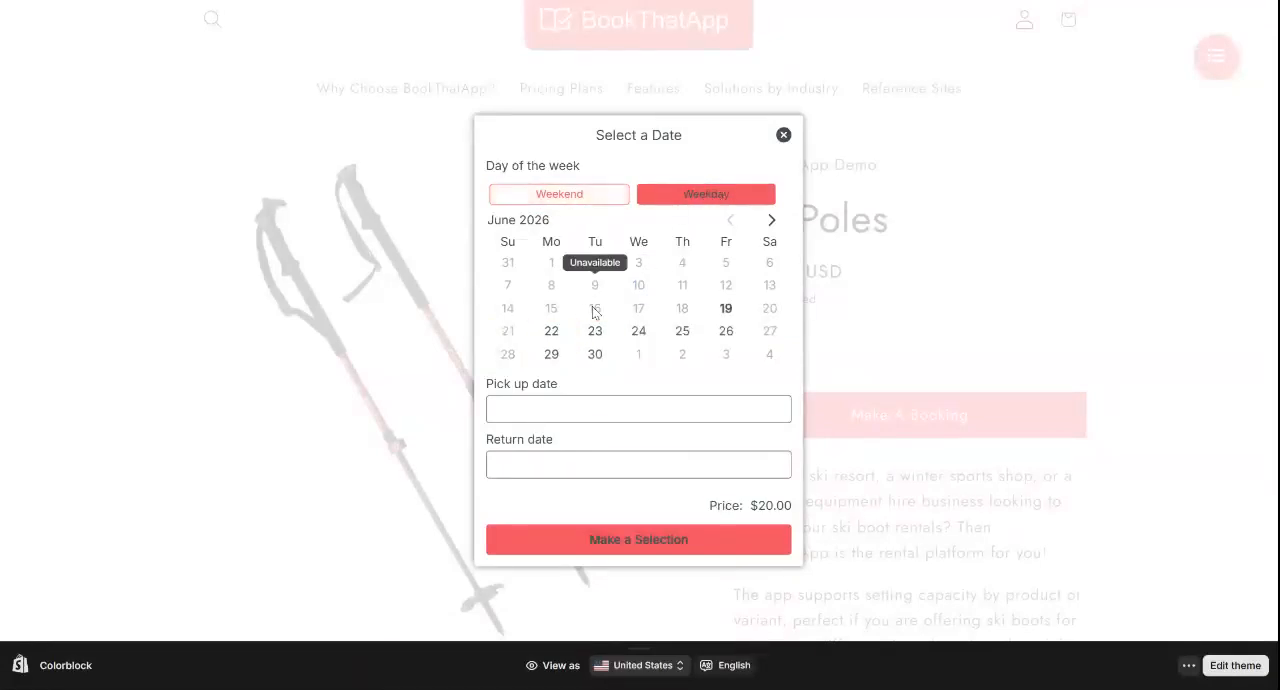
click(555, 334)
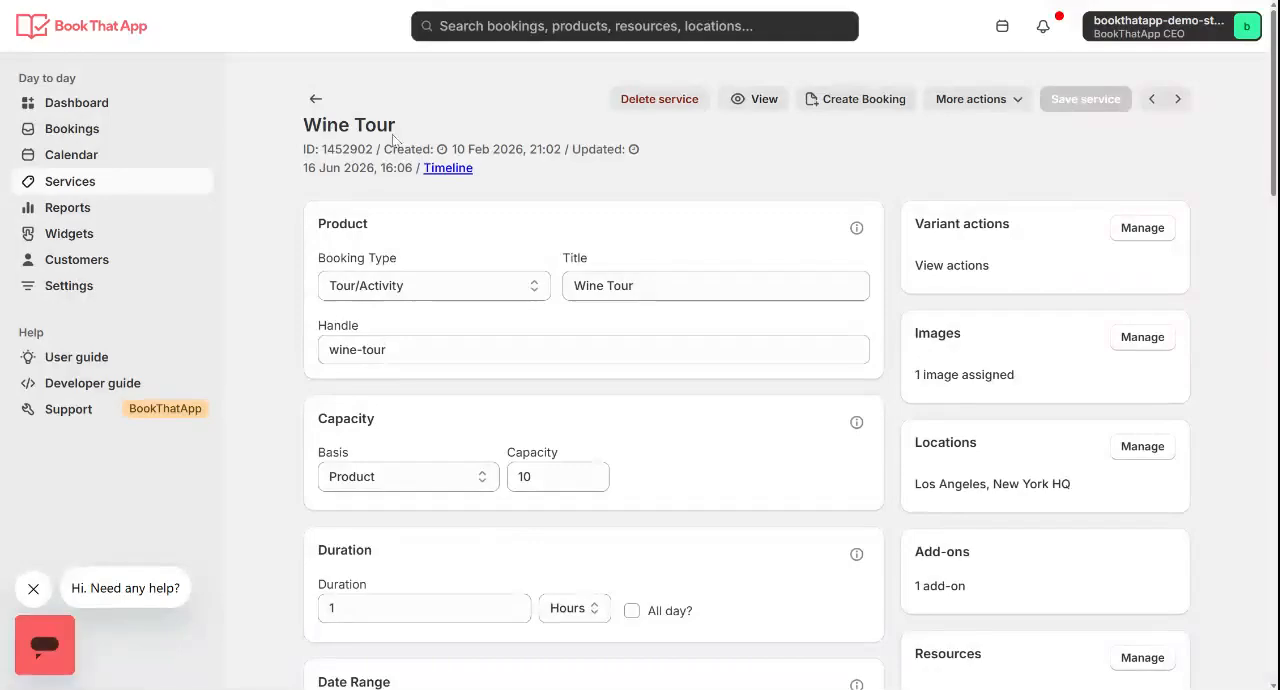
click(418, 290)
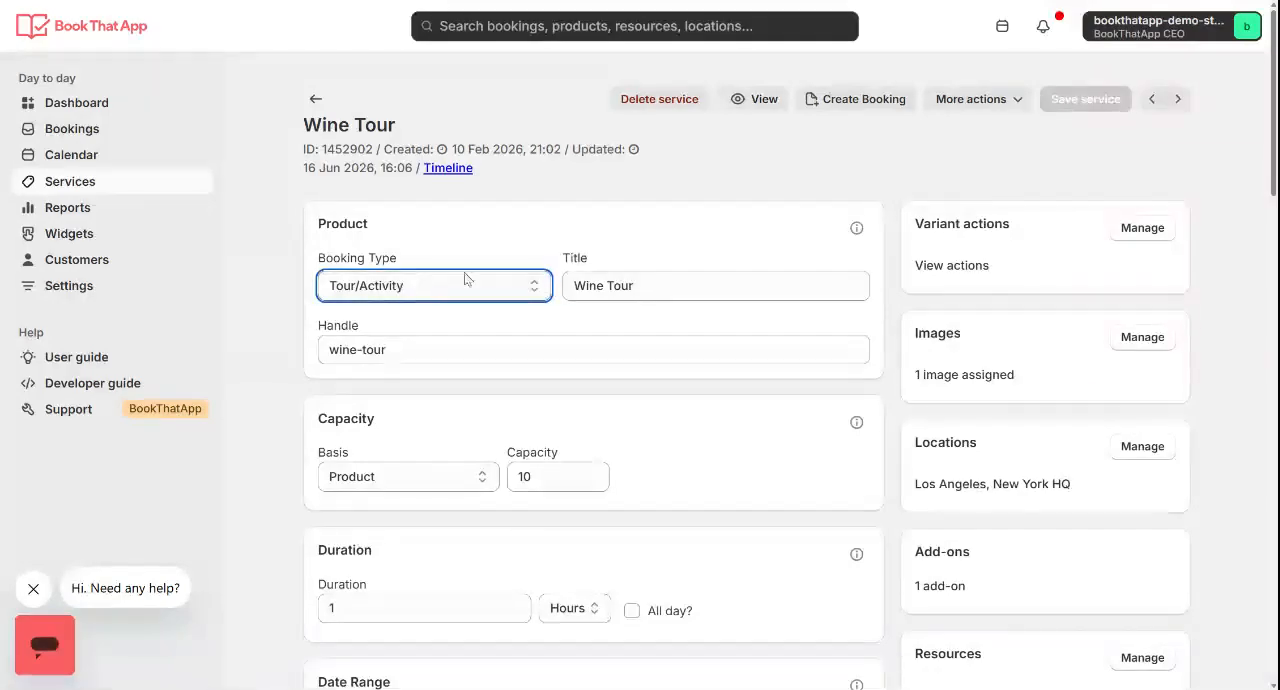
click(778, 183)
Open the seasonal rates settings of the Wine Tour service and enable them
scroll(779, 183, down, 1)
scroll(779, 183, down, 6)
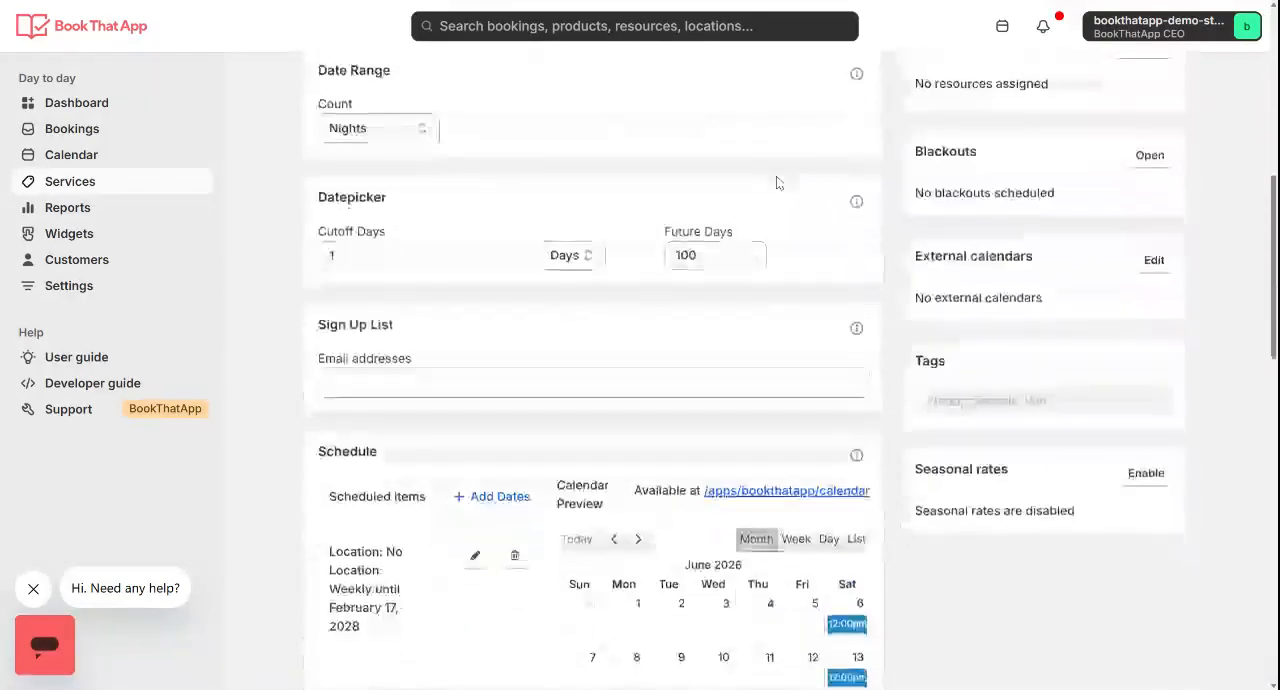
click(1160, 476)
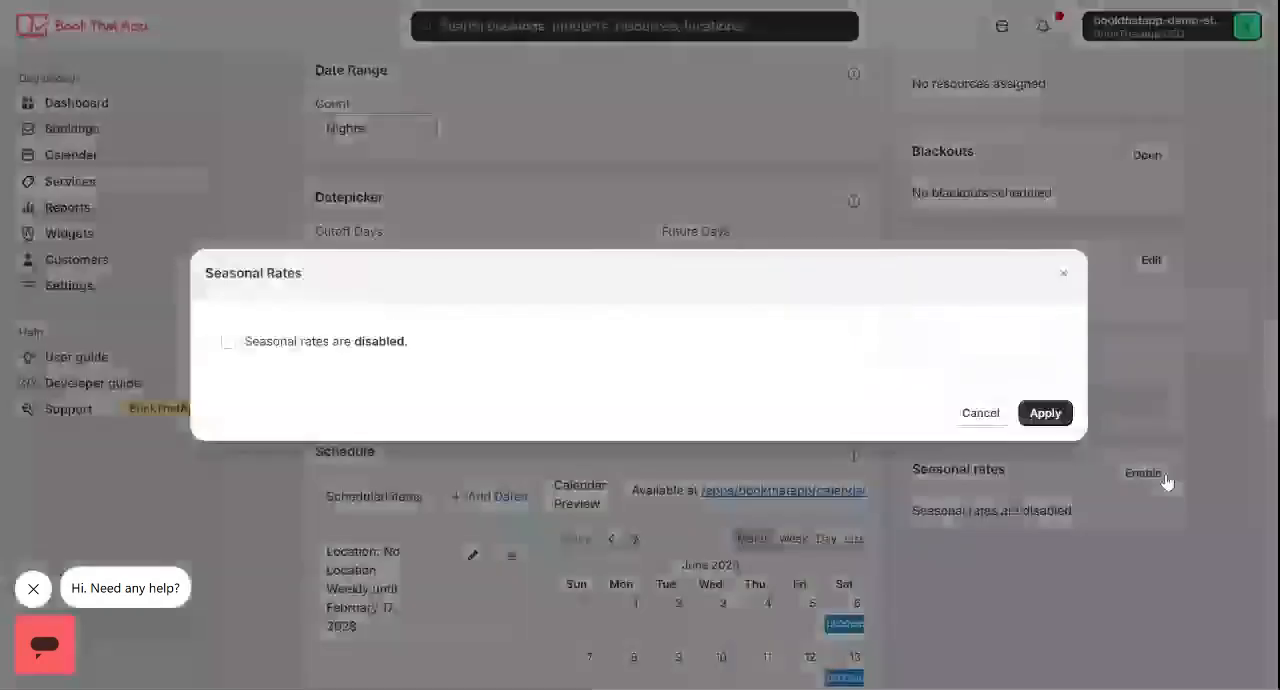
click(228, 341)
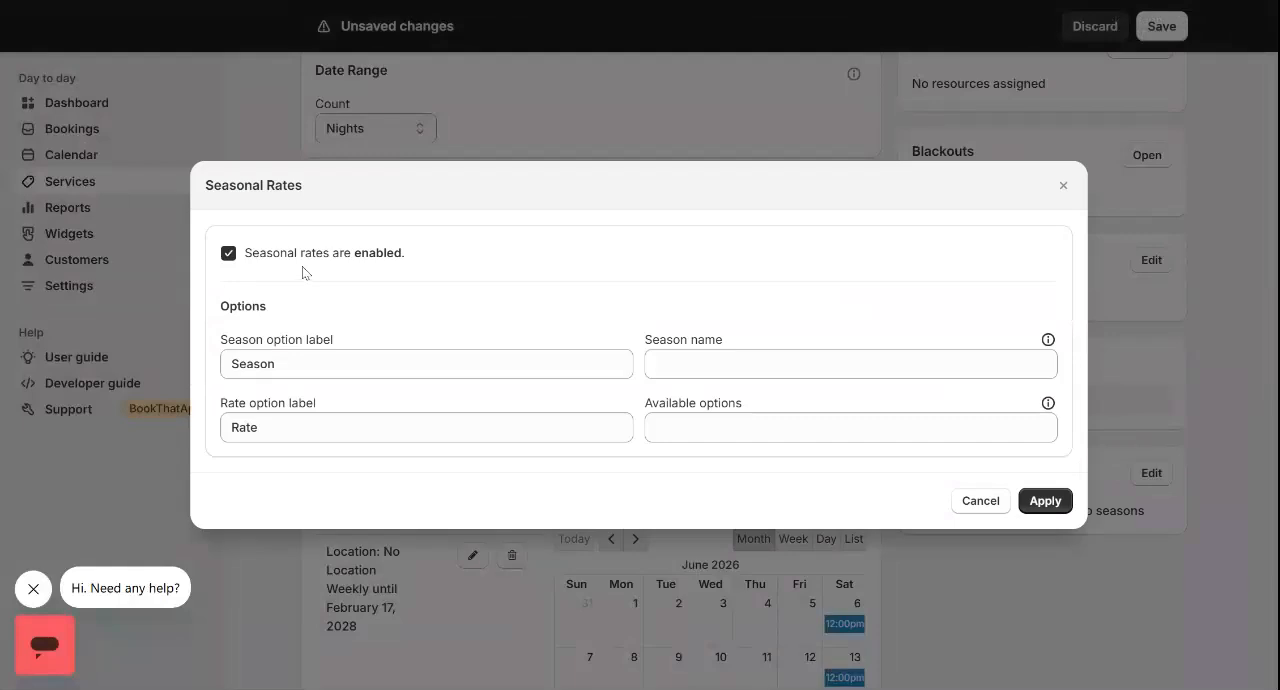
Add High Season and Low season as the season names for the Wine Tour rates
click(850, 364)
text(H)
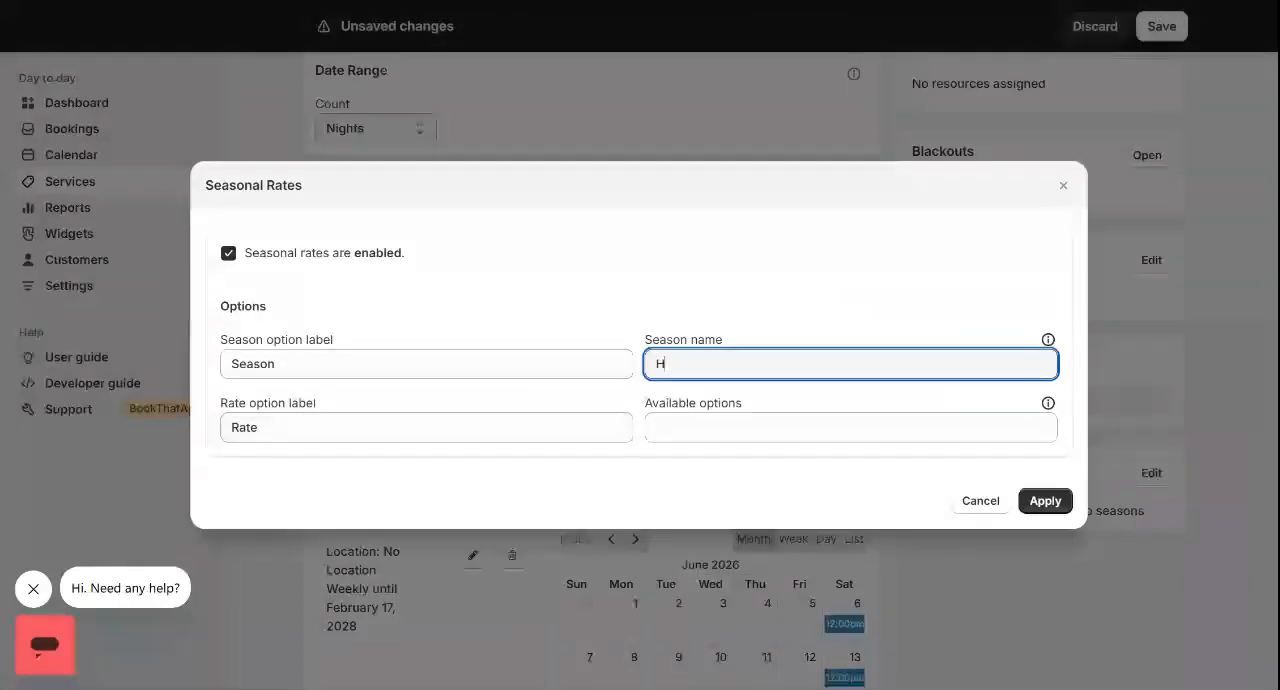
text(igh Season)
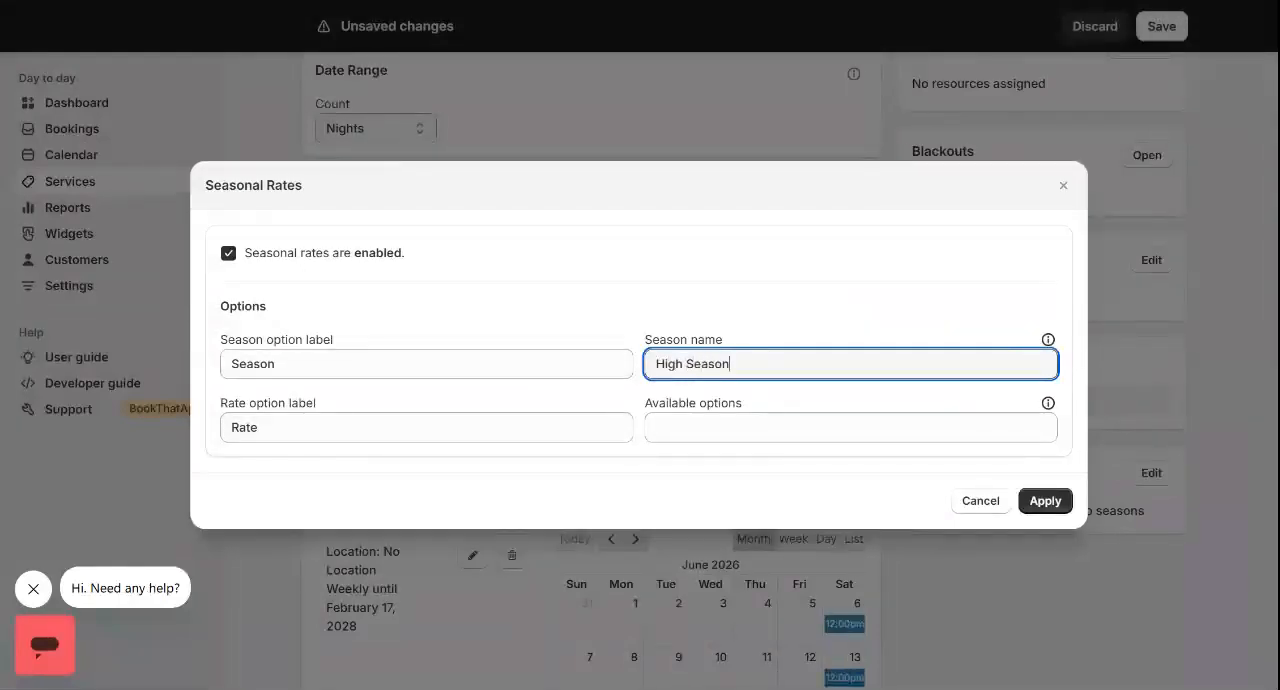
key(Return)
text(Lo)
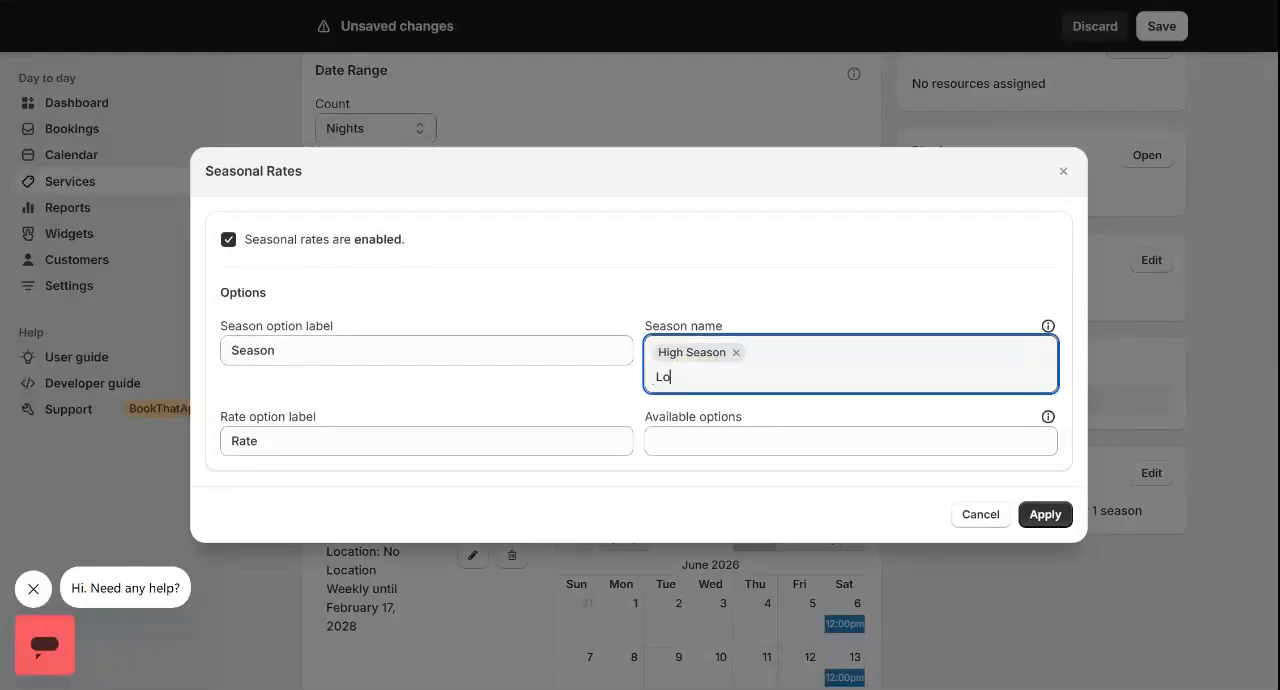
text(w season)
key(Return)
Add Adult Rate and Child Rate as the available rate options
key(Tab)
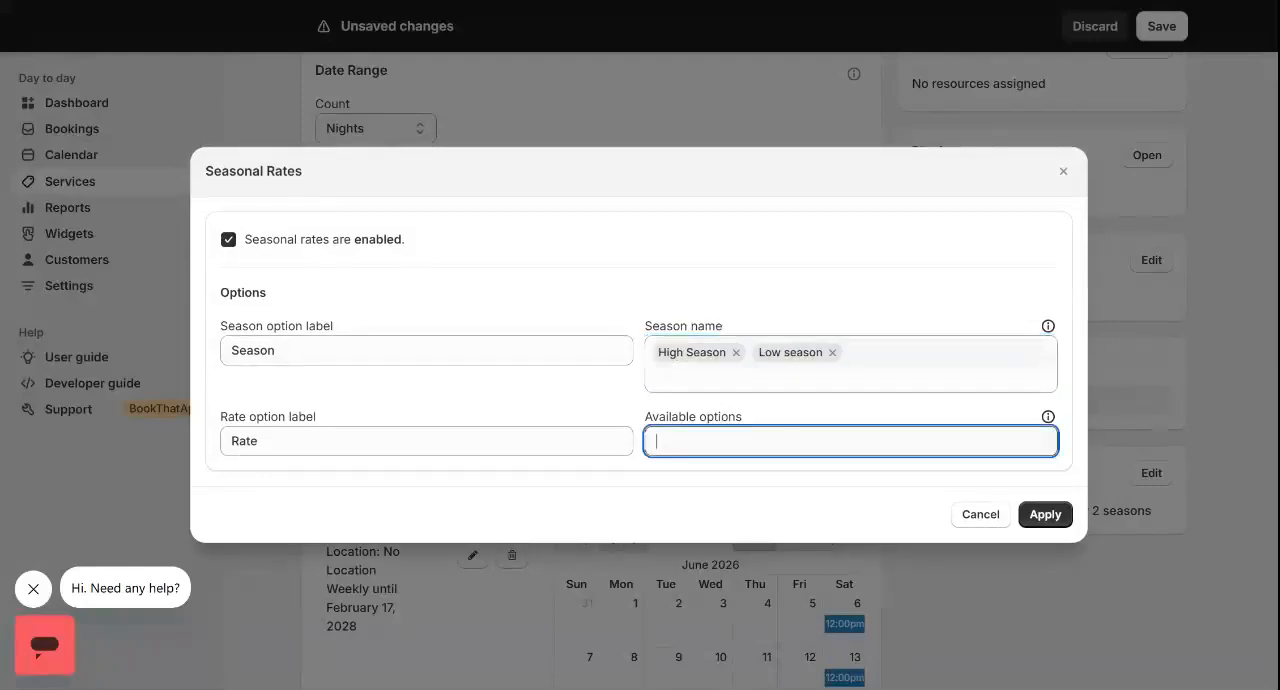
text(Adult Rate)
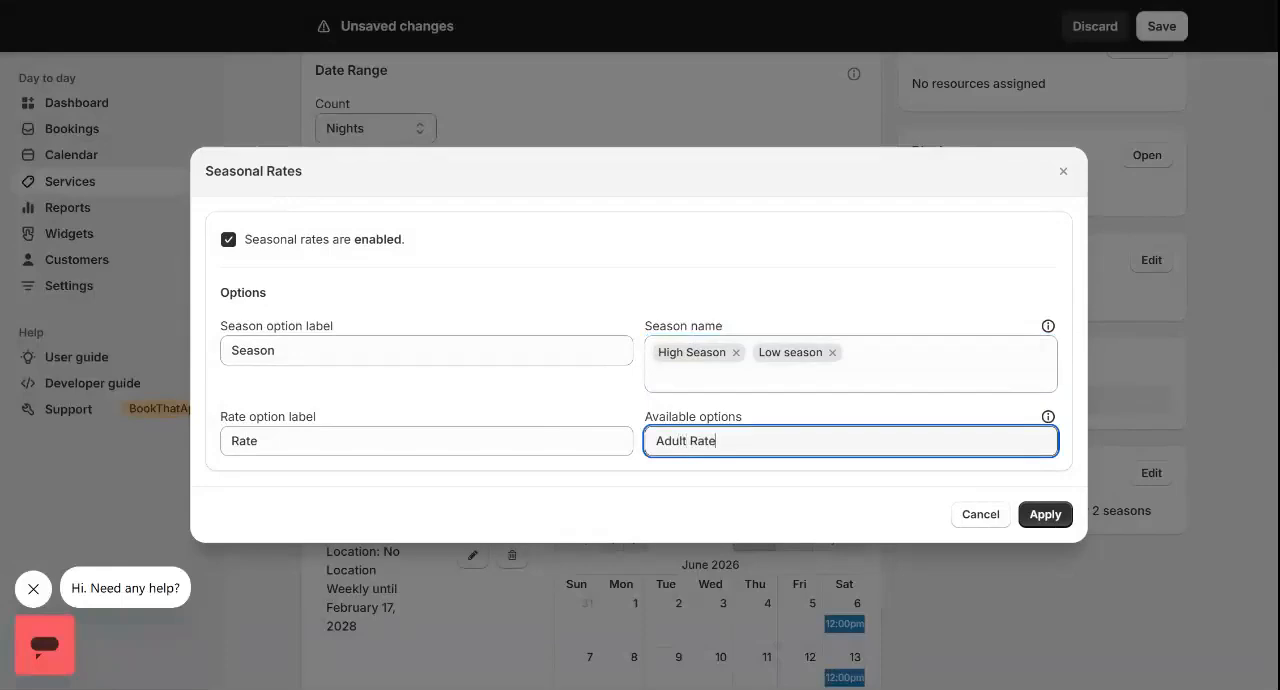
key(Return)
text(Child Rate)
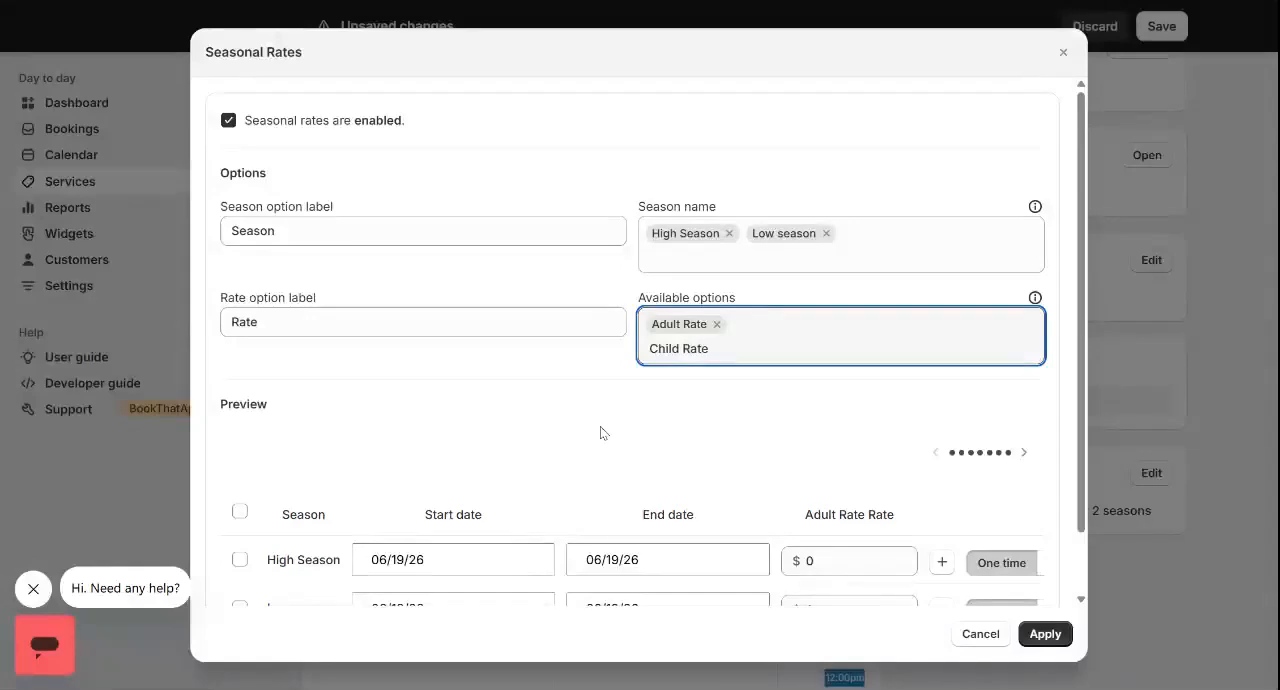
key(Return)
Set the High Season start date to 06/08/26
click(440, 490)
click(440, 490)
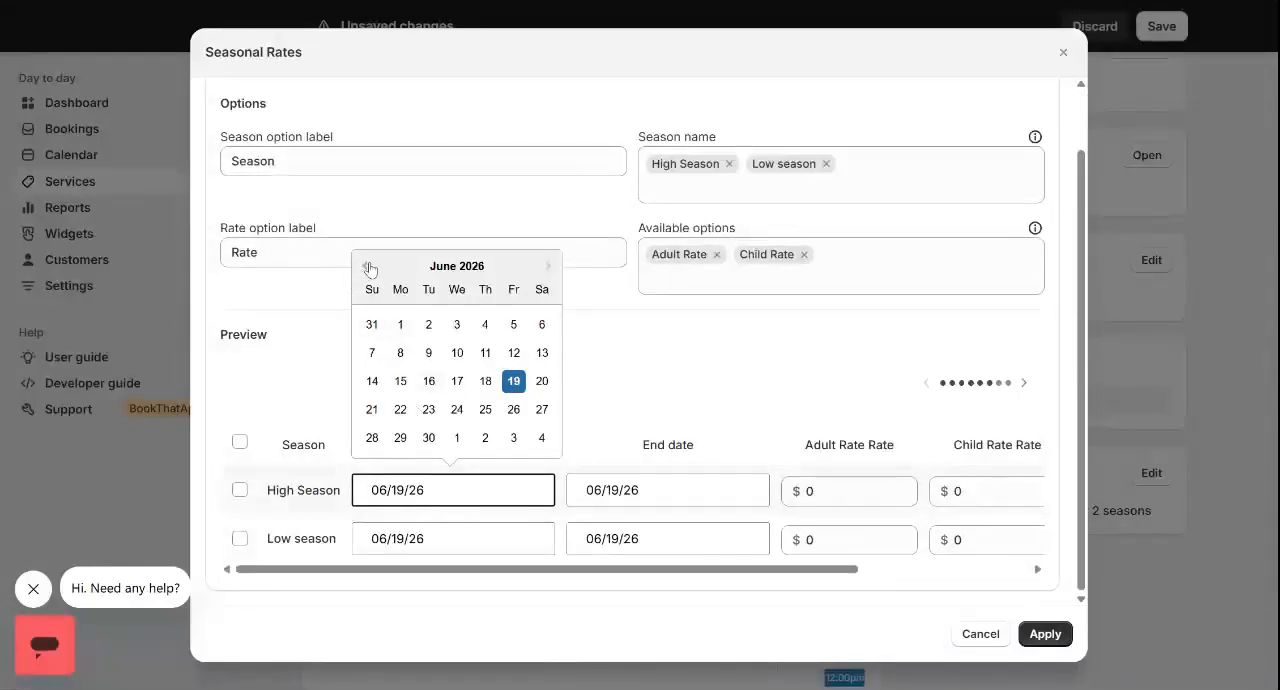
click(400, 353)
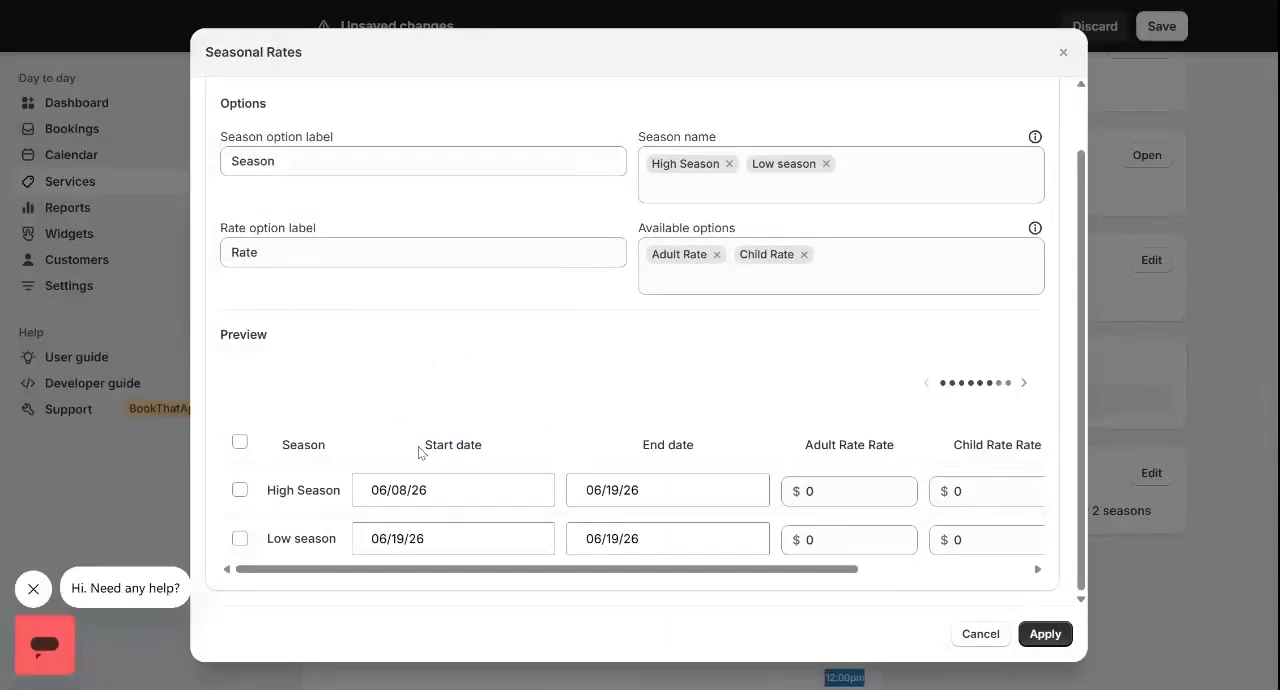
Set the High Season start date to 08/20/26
click(428, 490)
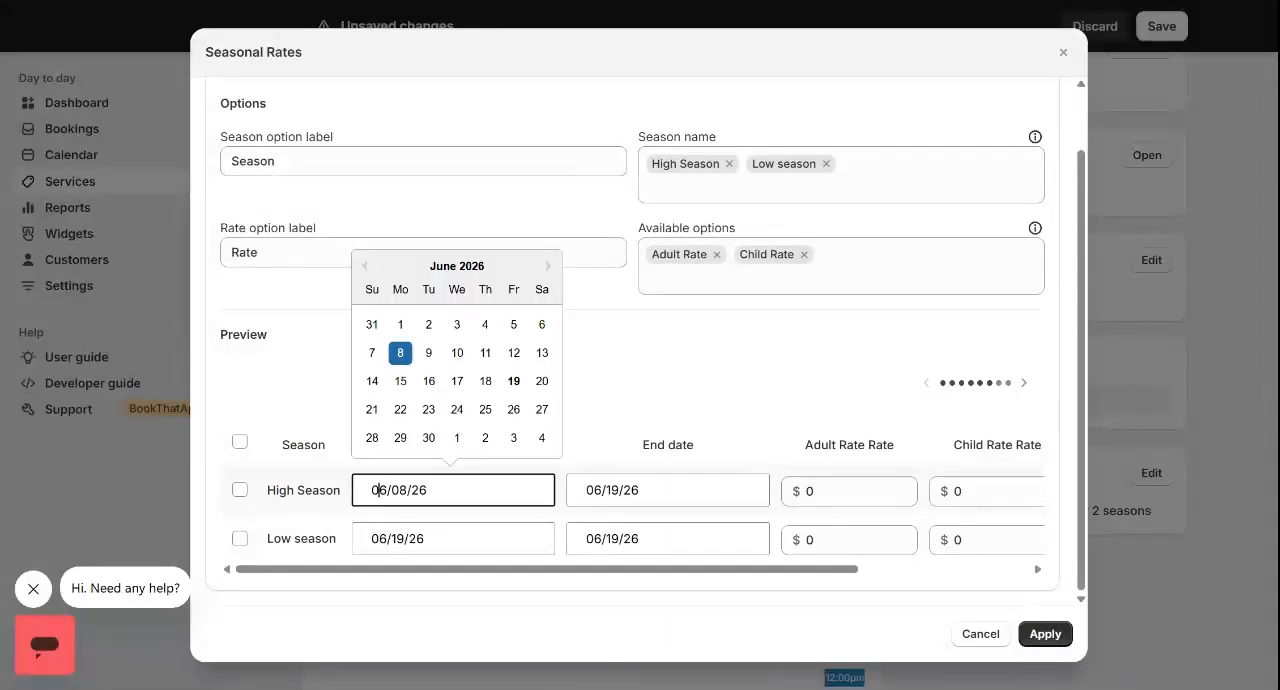
double_click(548, 265)
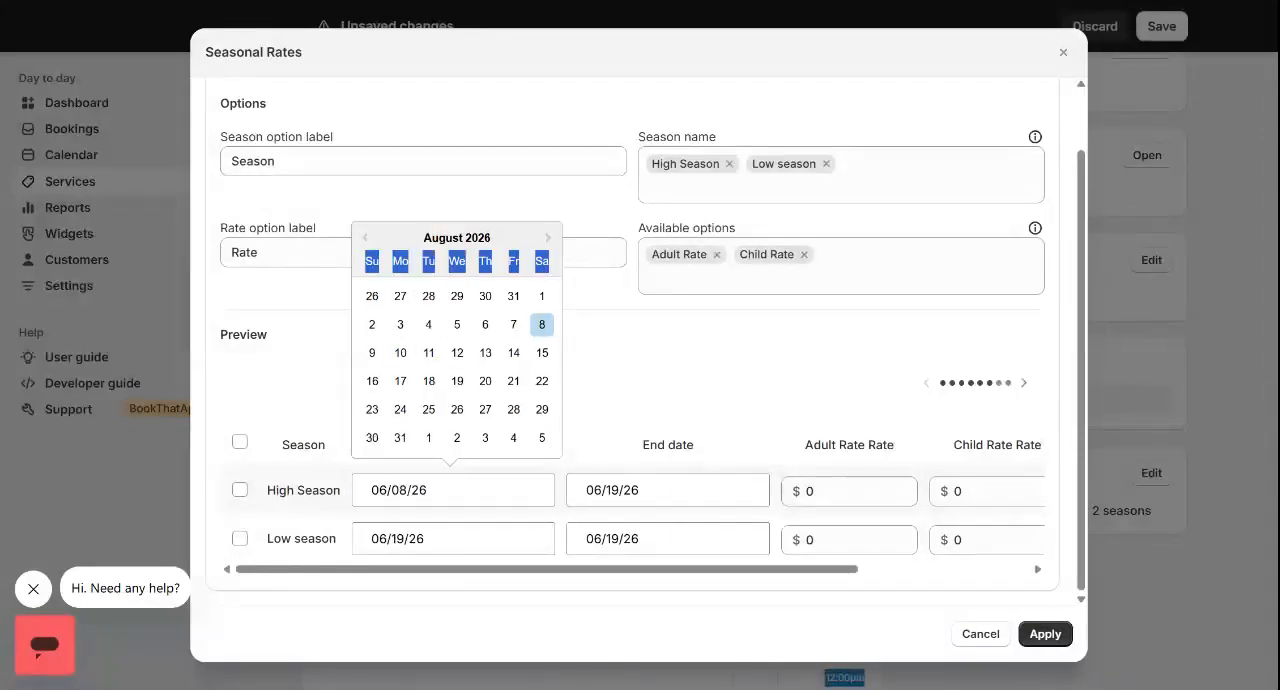
click(485, 381)
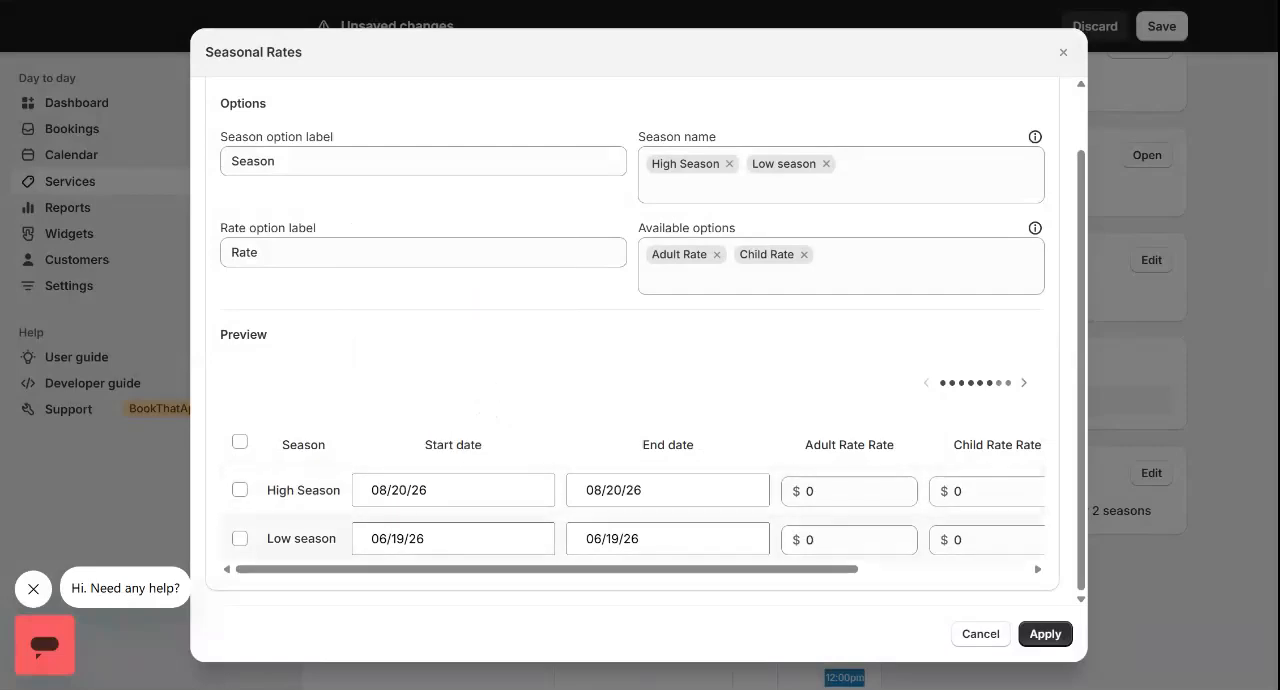
Set the Low season dates to run from 09/17/26 to 11/18/26
click(430, 538)
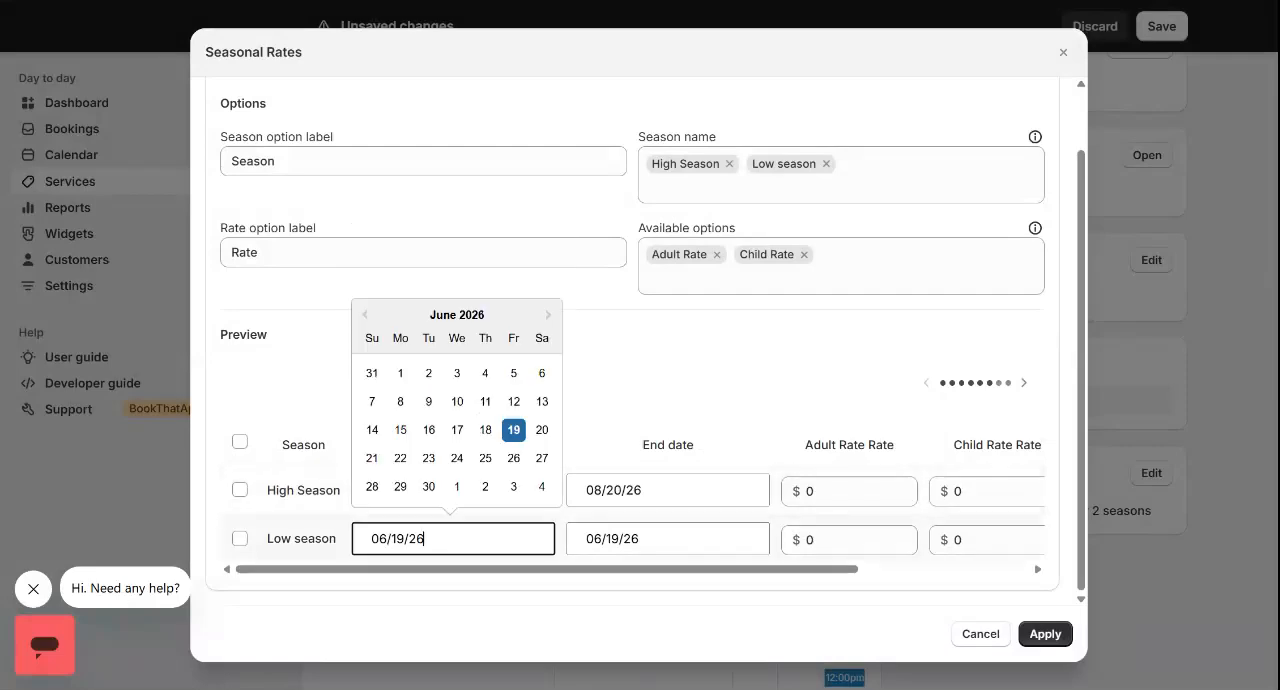
double_click(548, 314)
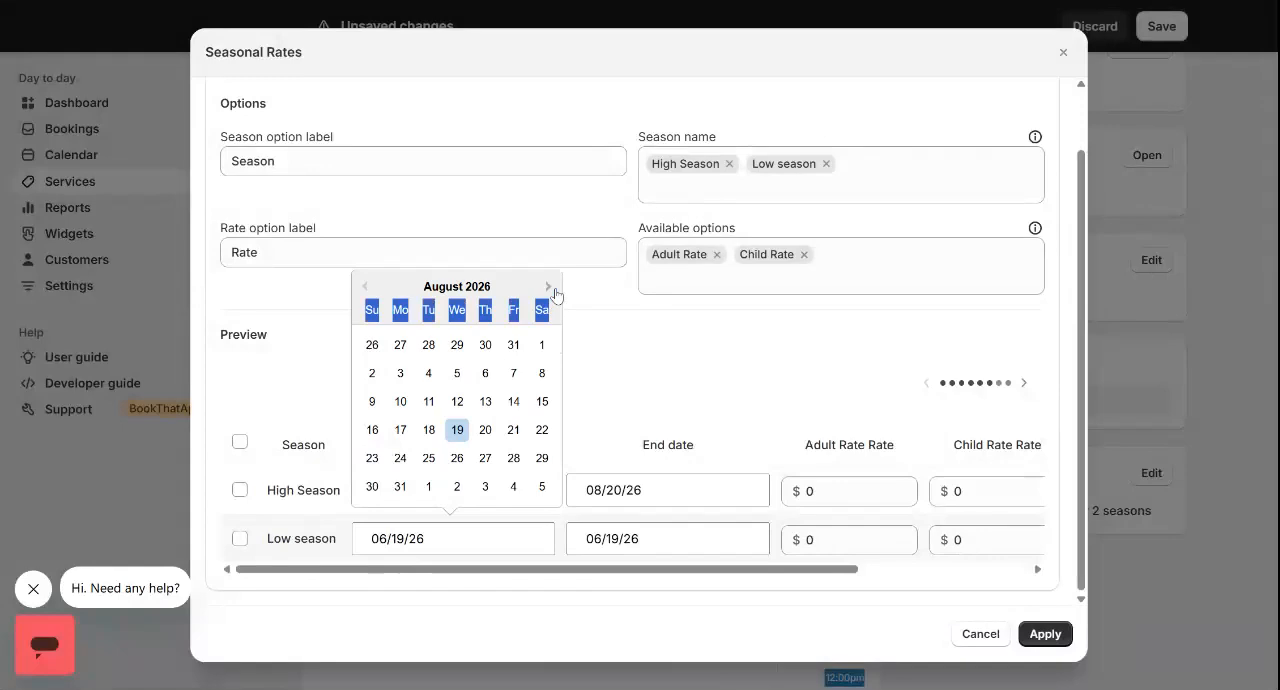
click(549, 288)
click(486, 430)
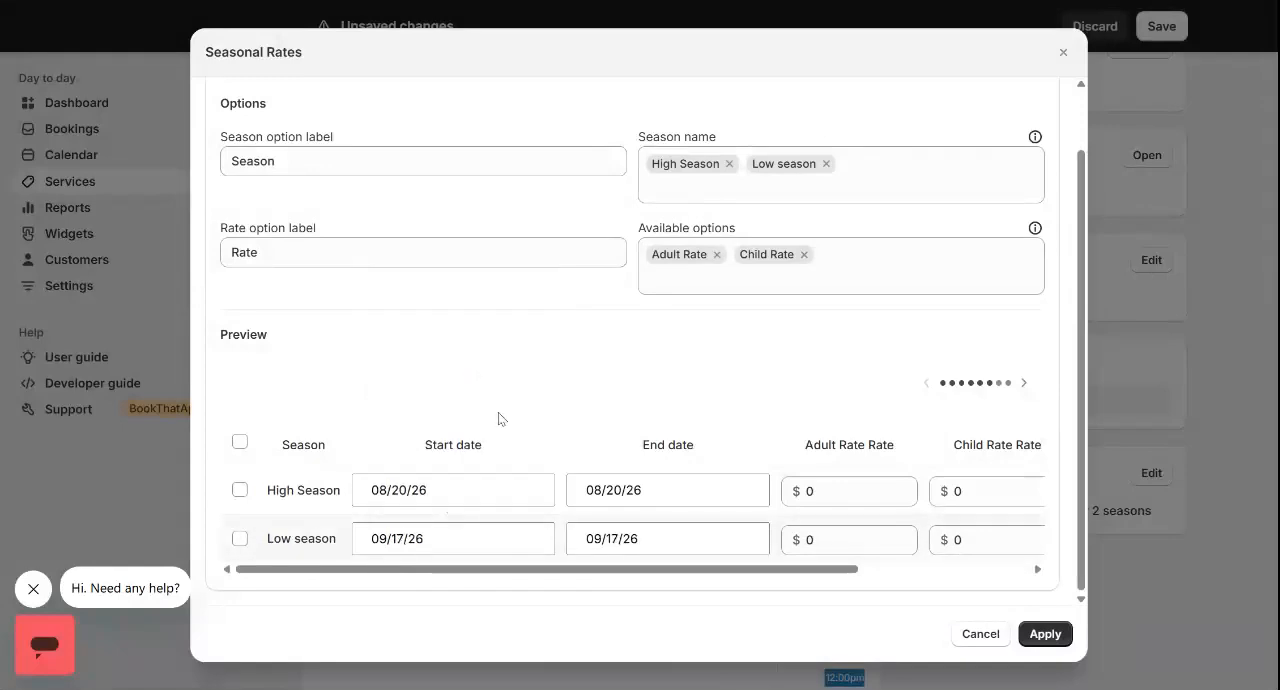
click(631, 538)
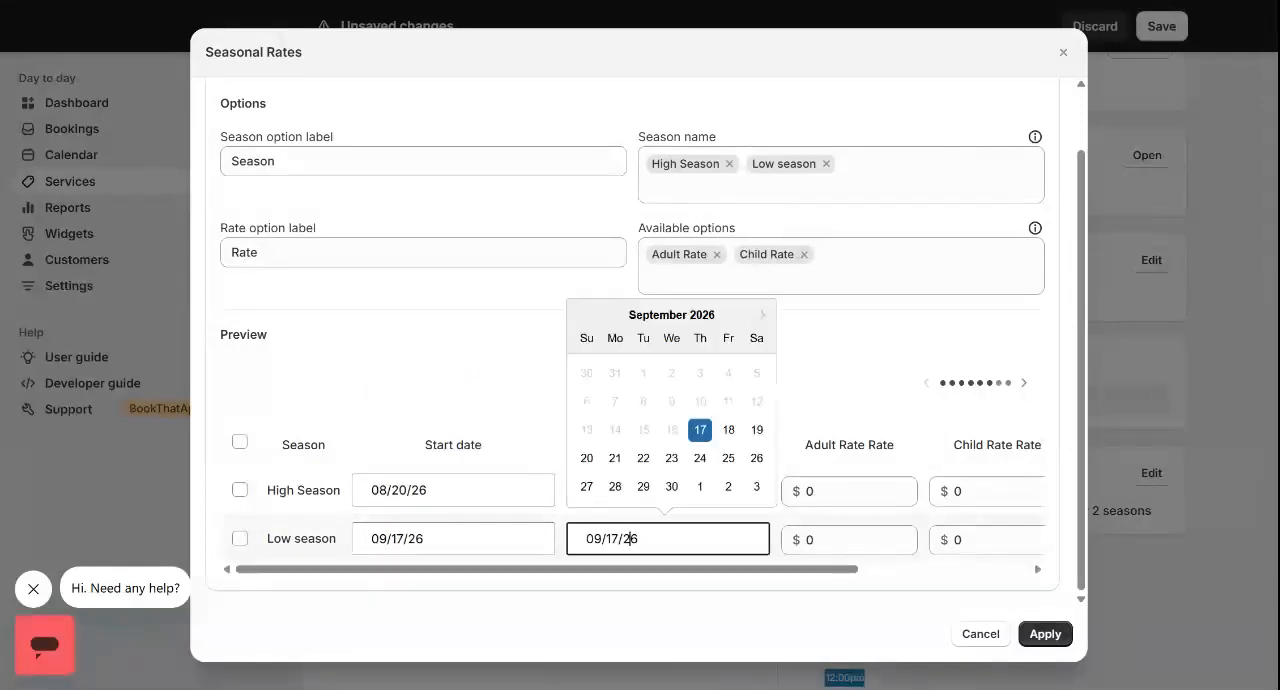
double_click(763, 314)
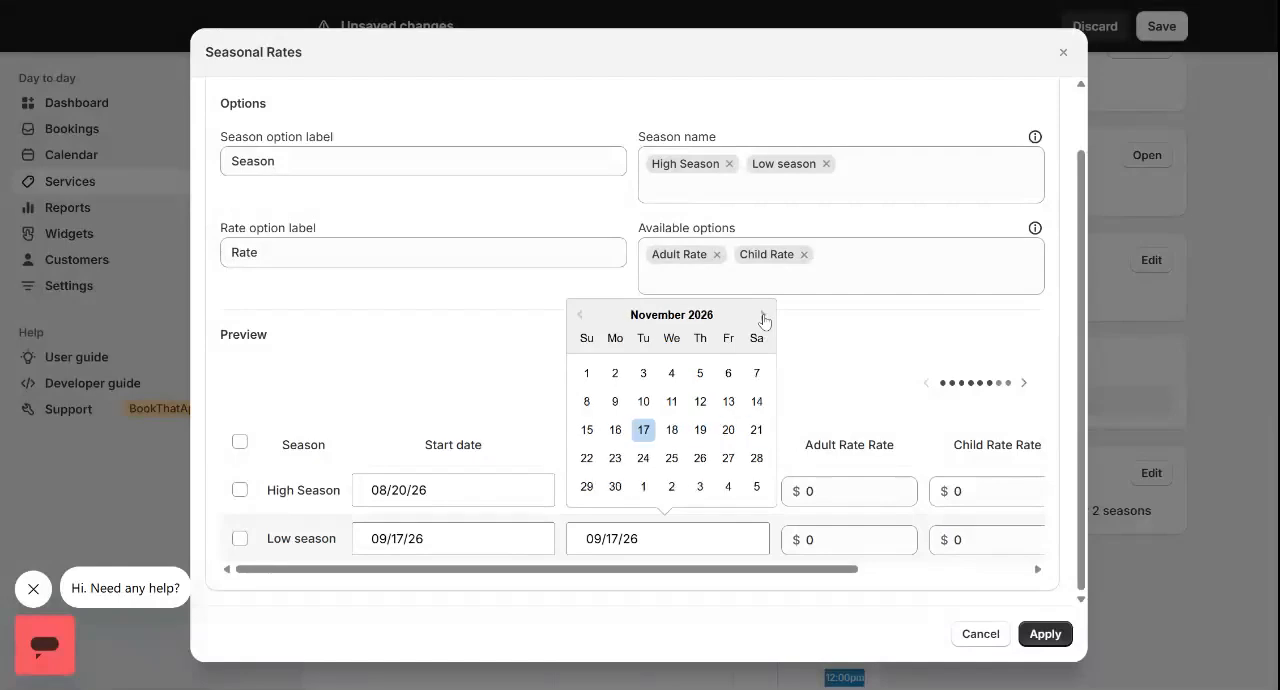
click(676, 431)
Set the Adult Rate to $40 for High Season and $20 for Low season
scroll(841, 491, left, 1)
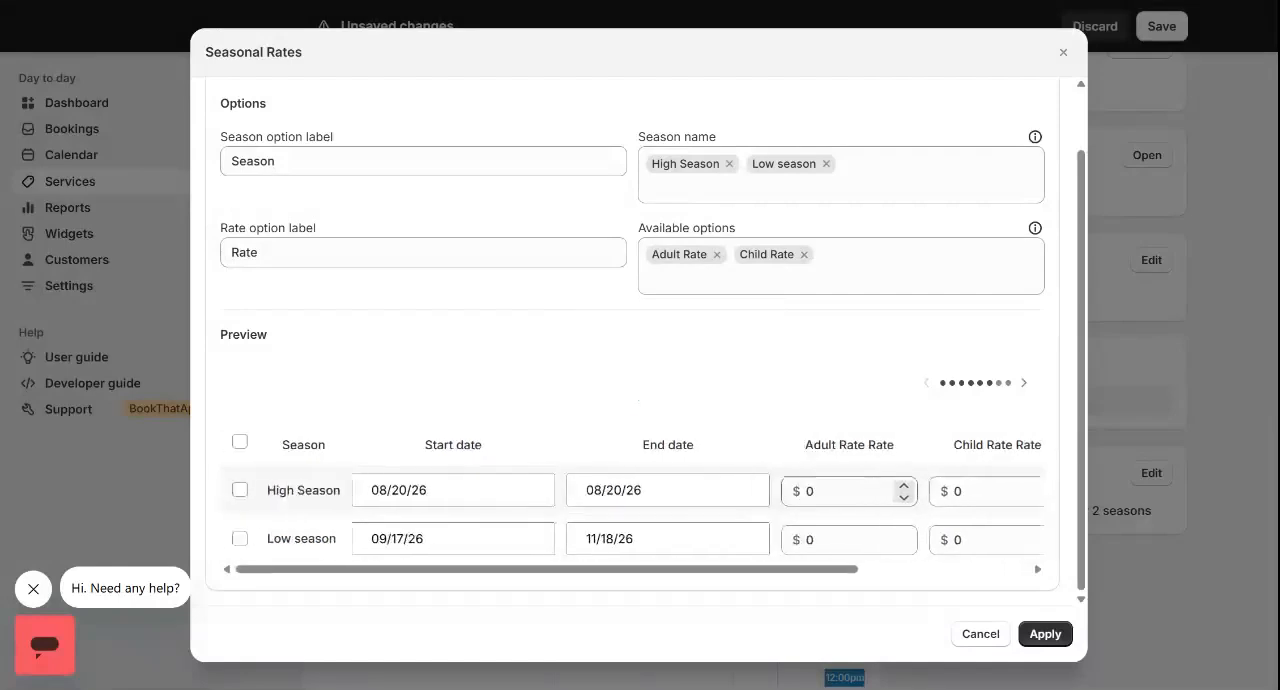
click(841, 491)
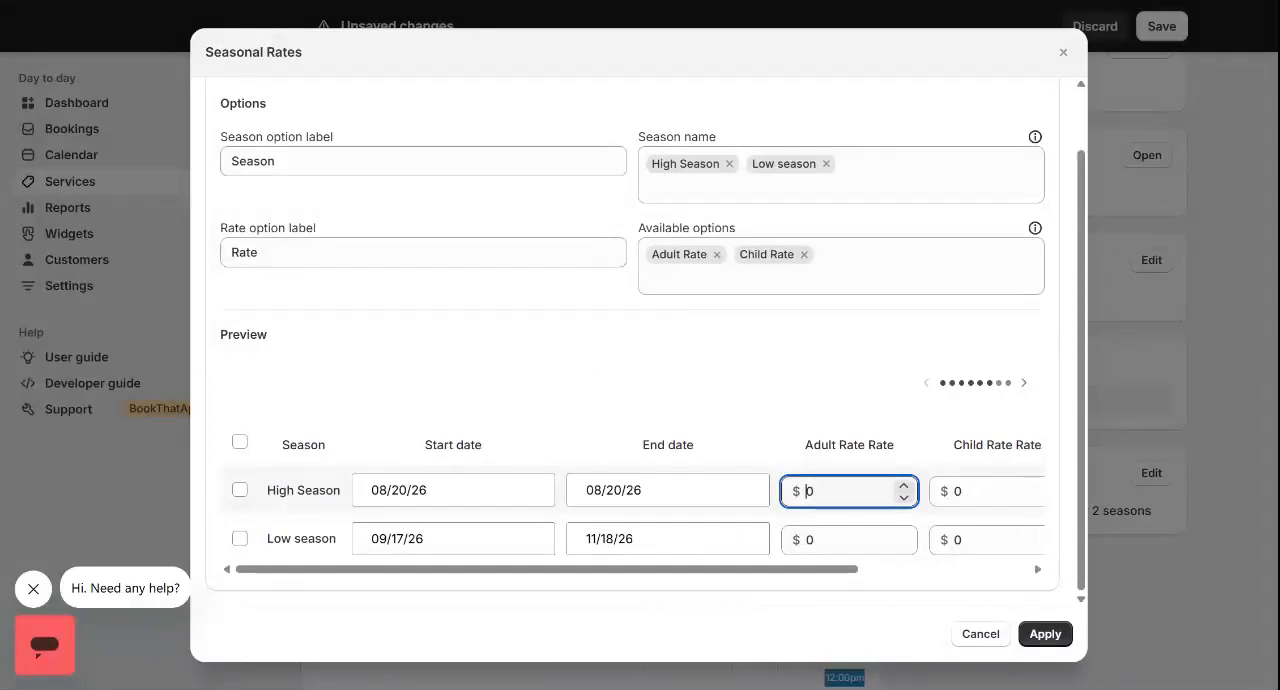
text(4)
key(Down)
key(Up)
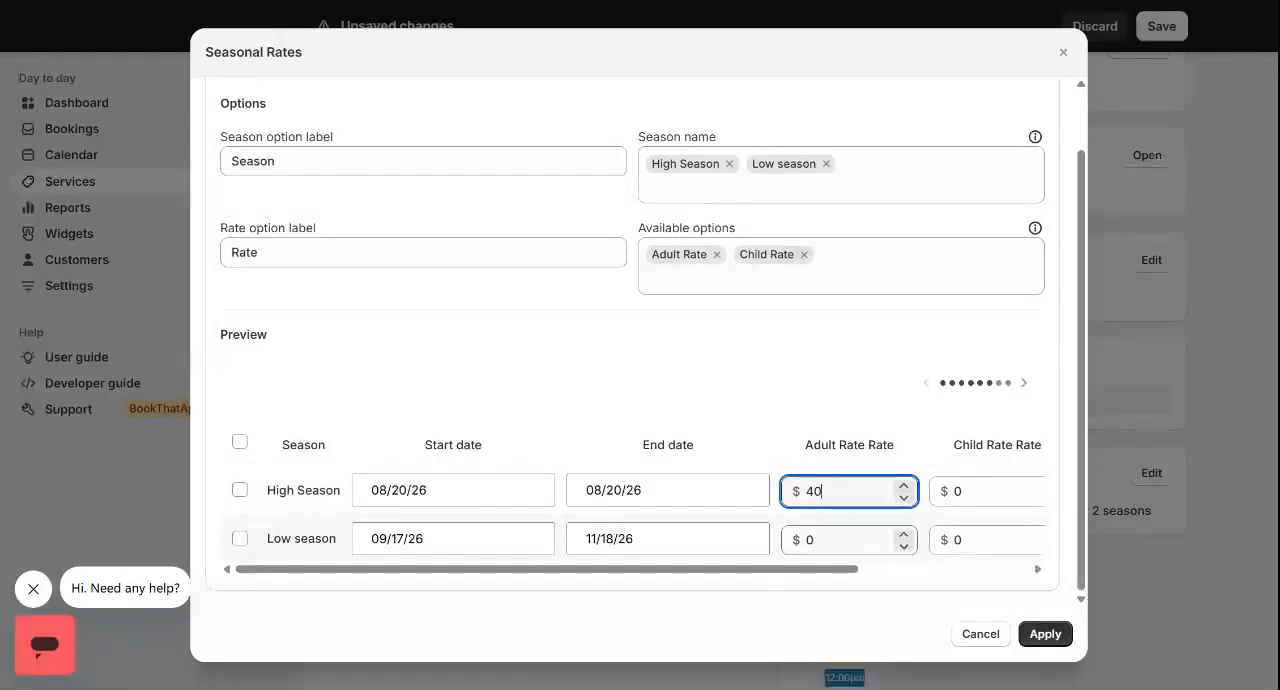
click(807, 540)
text(2)
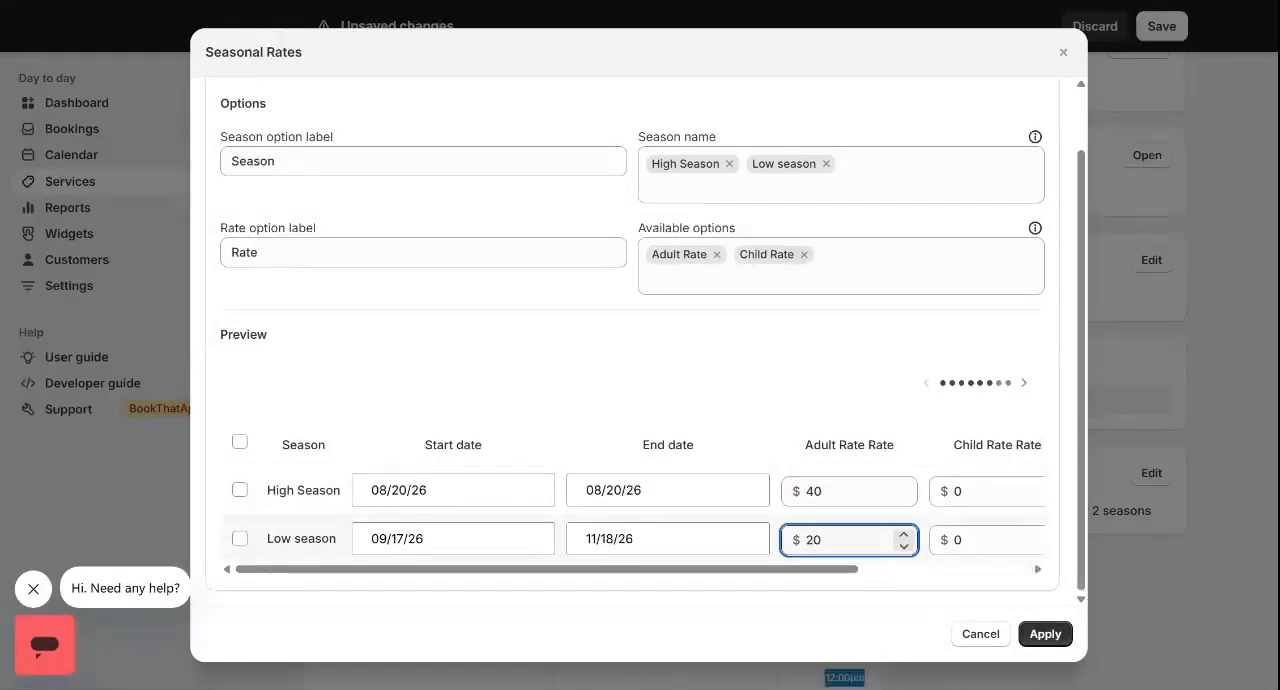
Set the Child Rate to $30 for High Season and $10 for Low season, and apply the seasonal rates
click(966, 491)
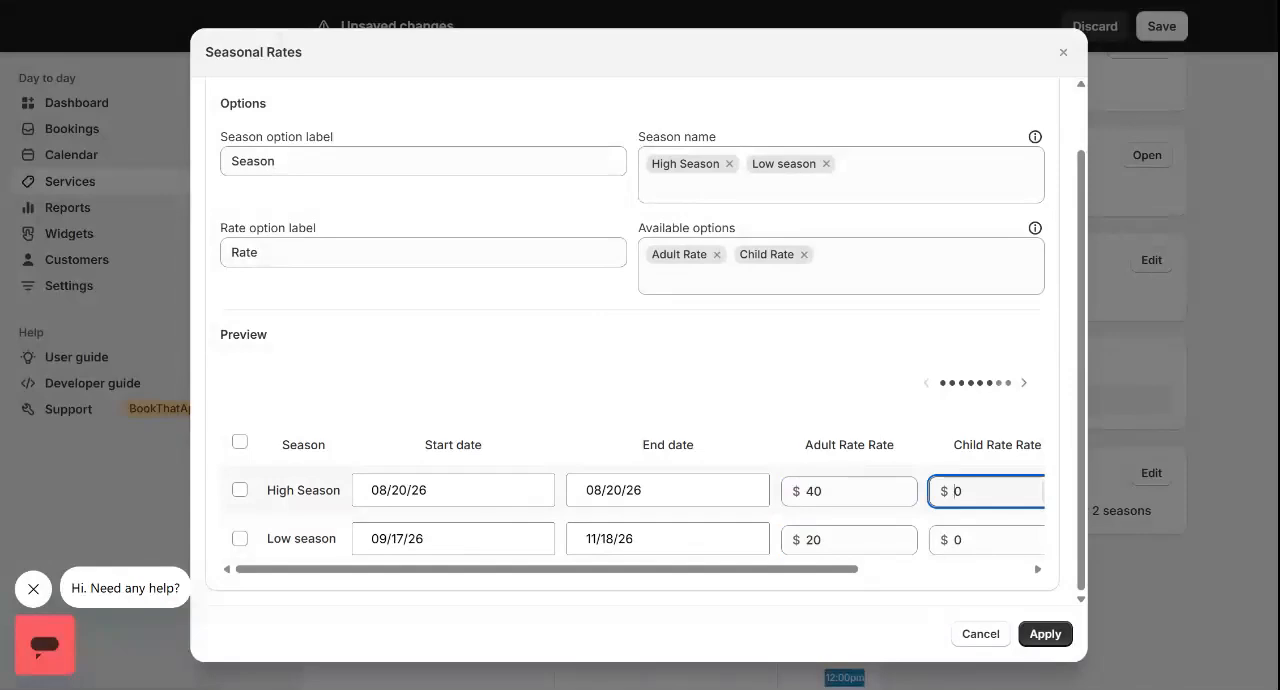
text(3)
click(963, 540)
text(1)
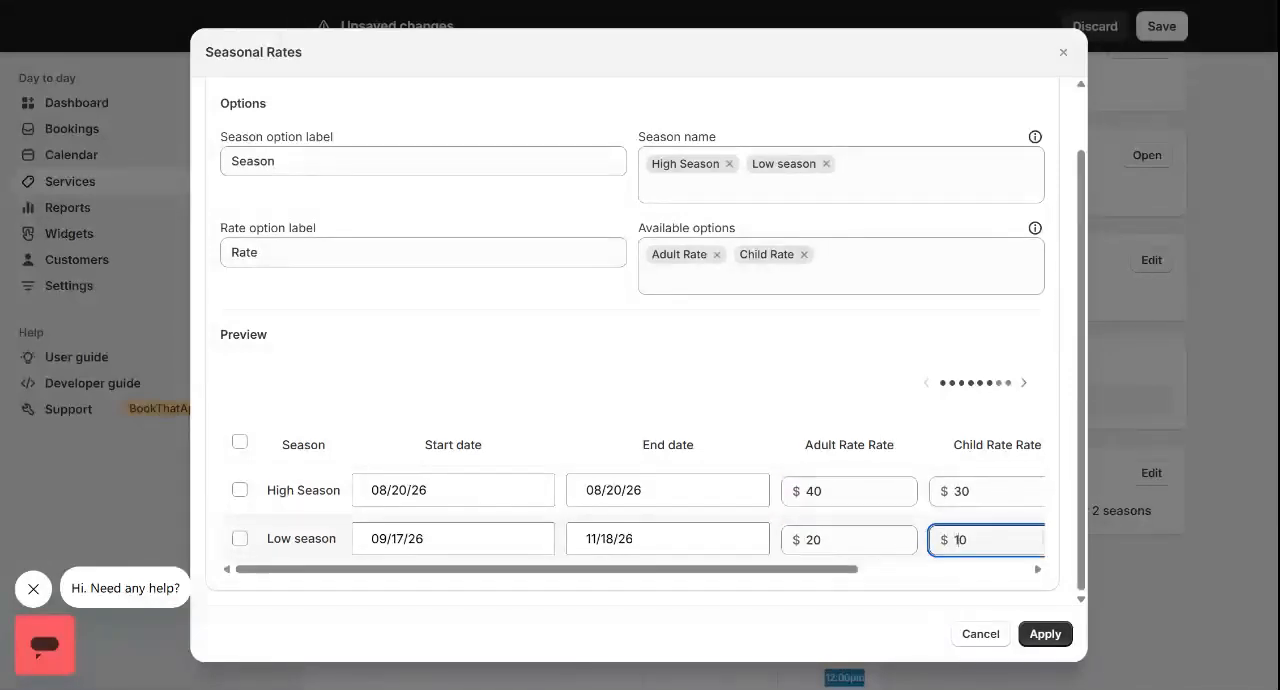
scroll(882, 528, right, 3)
scroll(882, 528, left, 3)
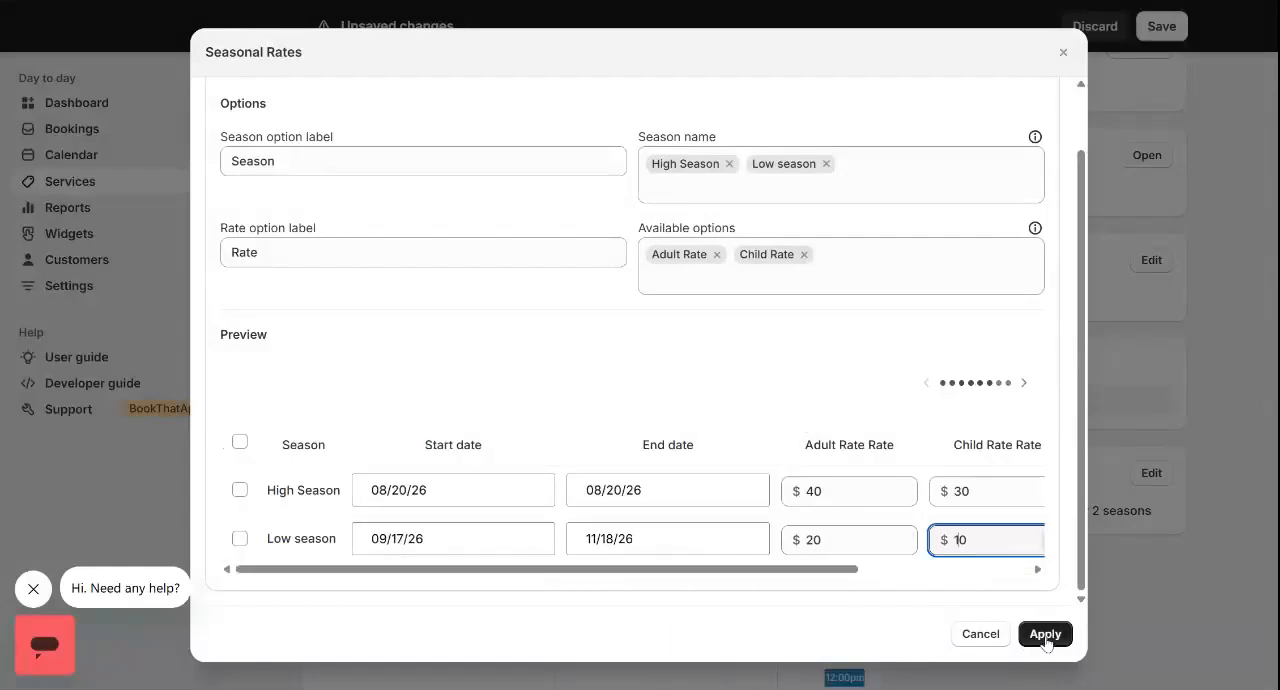
click(1047, 635)
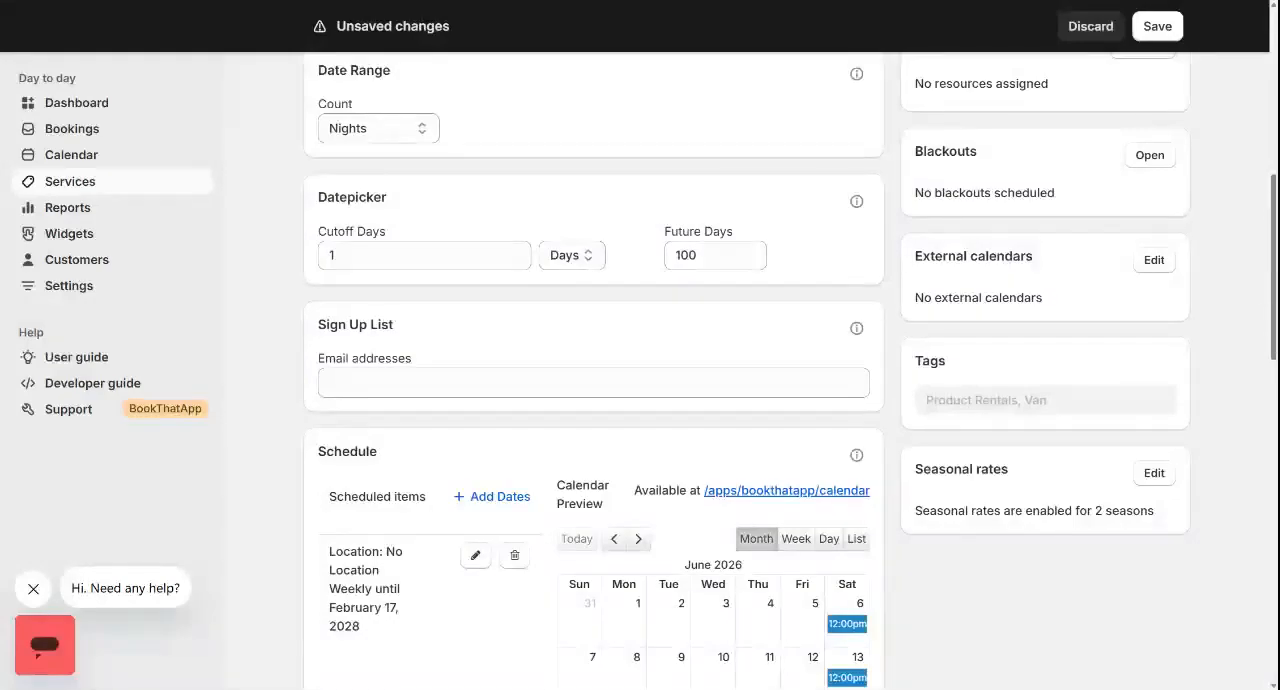
Inspect the recurrence rule of the Wine Tour's weekly scheduled item, and discard the service's unsaved changes
scroll(714, 380, down, 2)
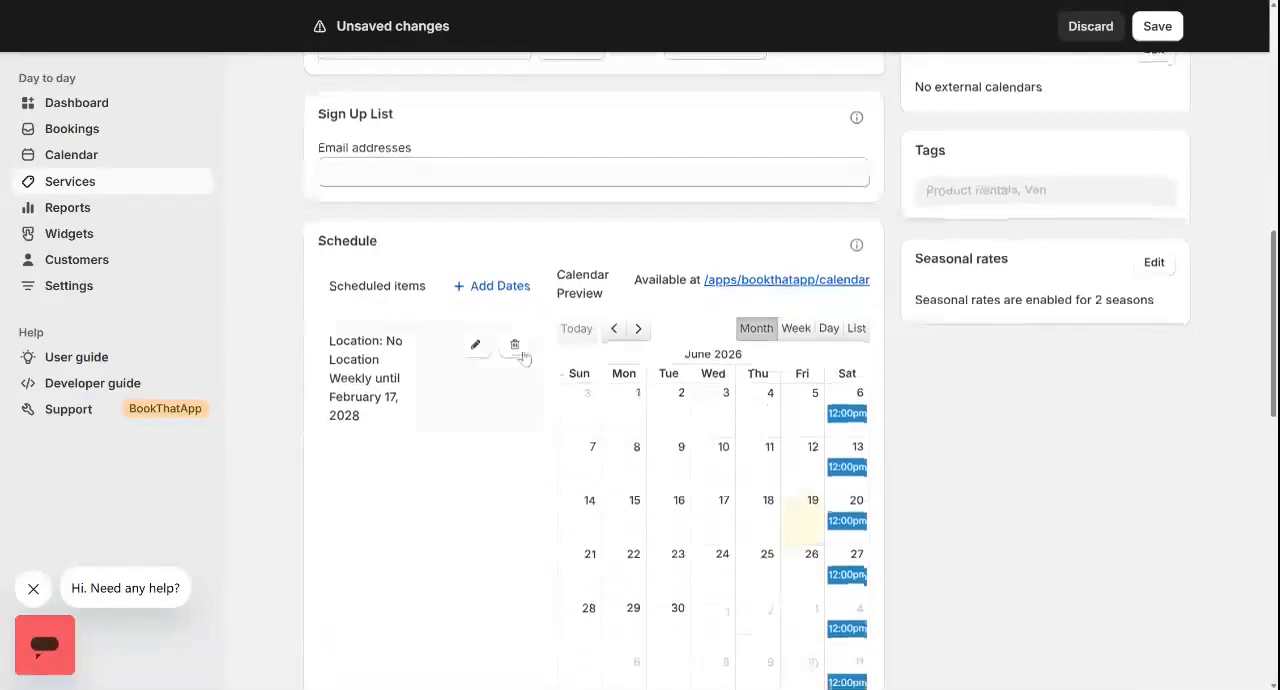
click(475, 345)
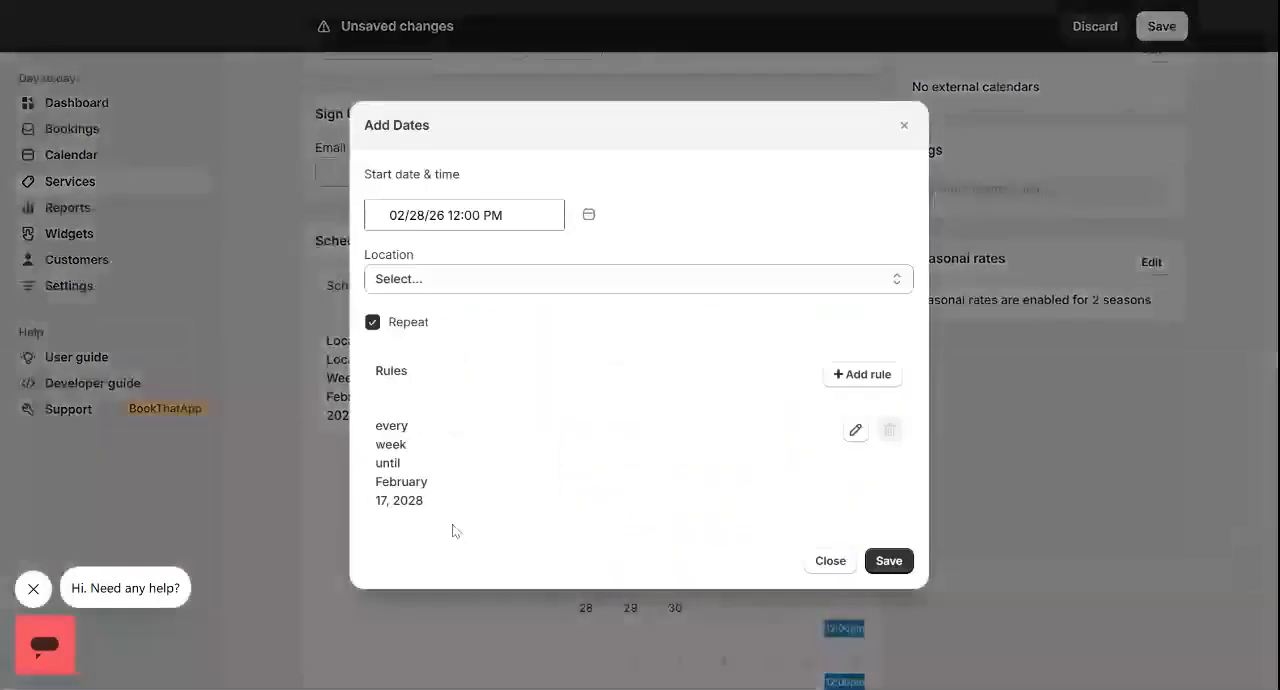
click(854, 432)
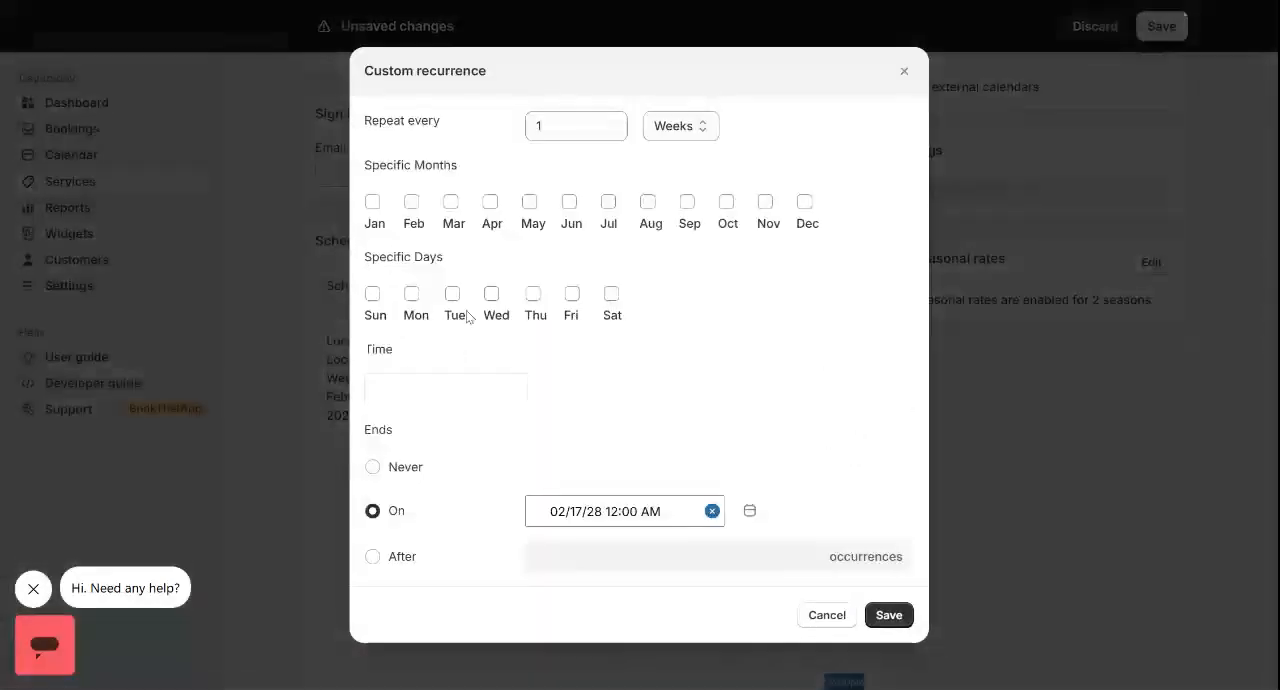
click(1044, 419)
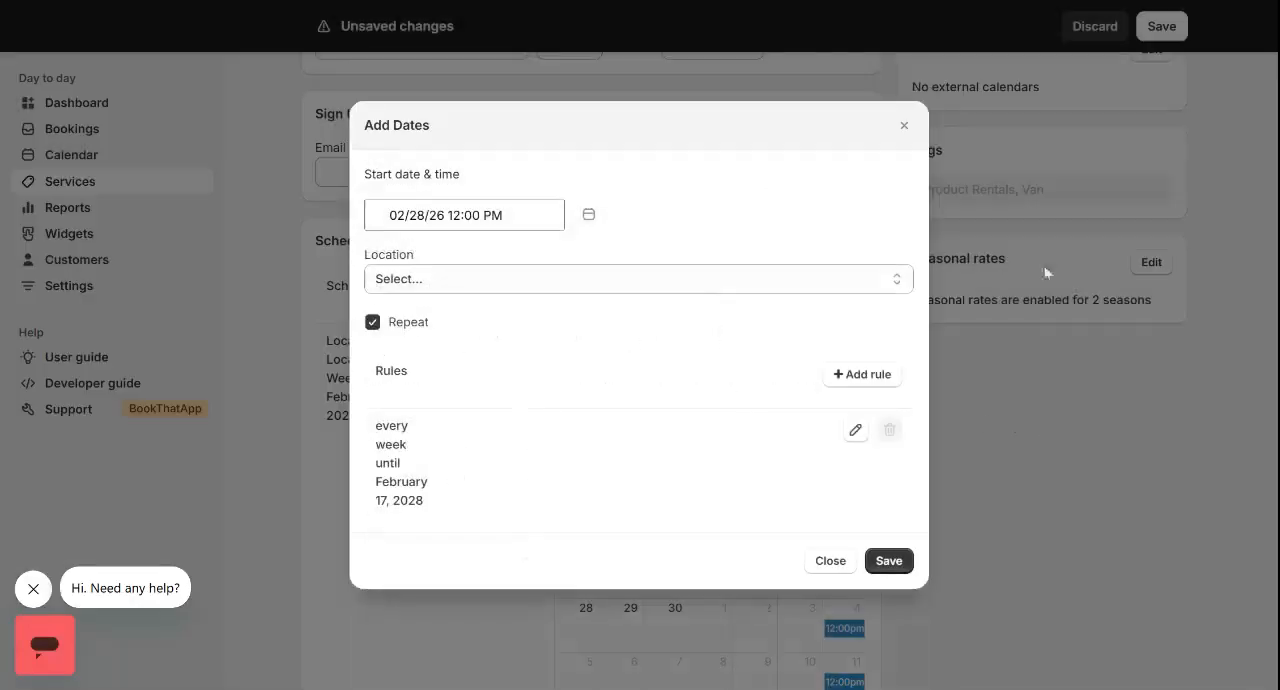
click(855, 430)
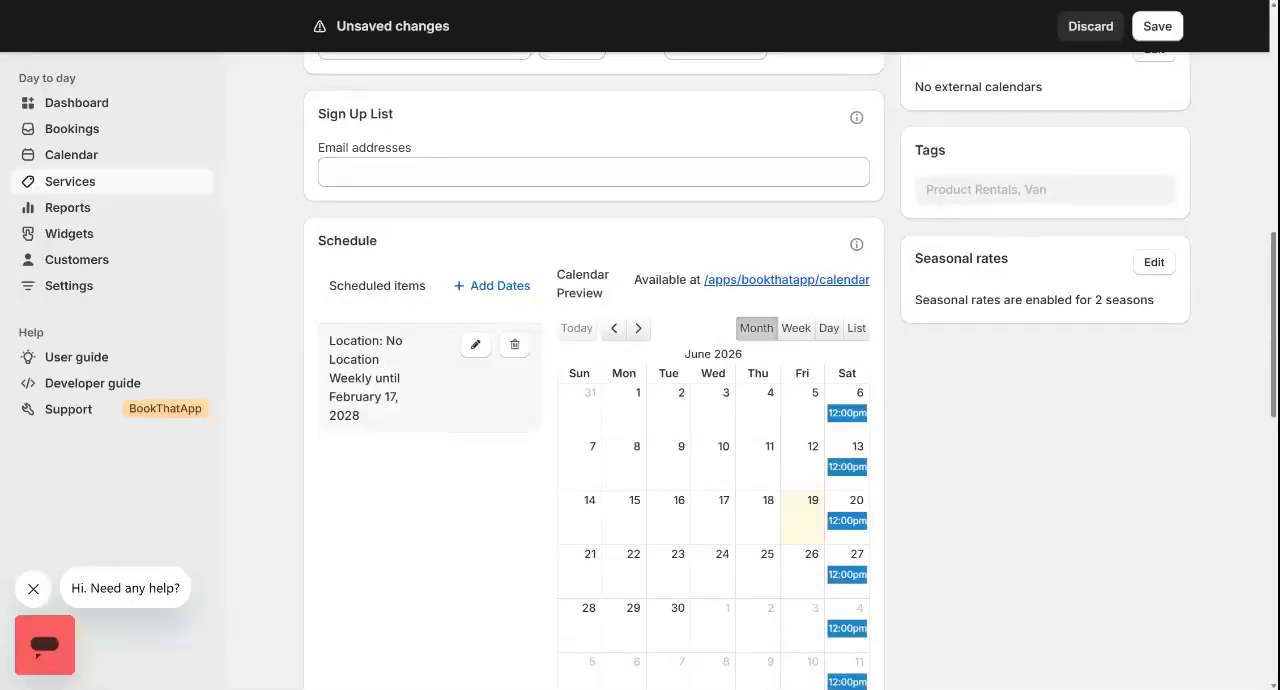
triple_click(374, 378)
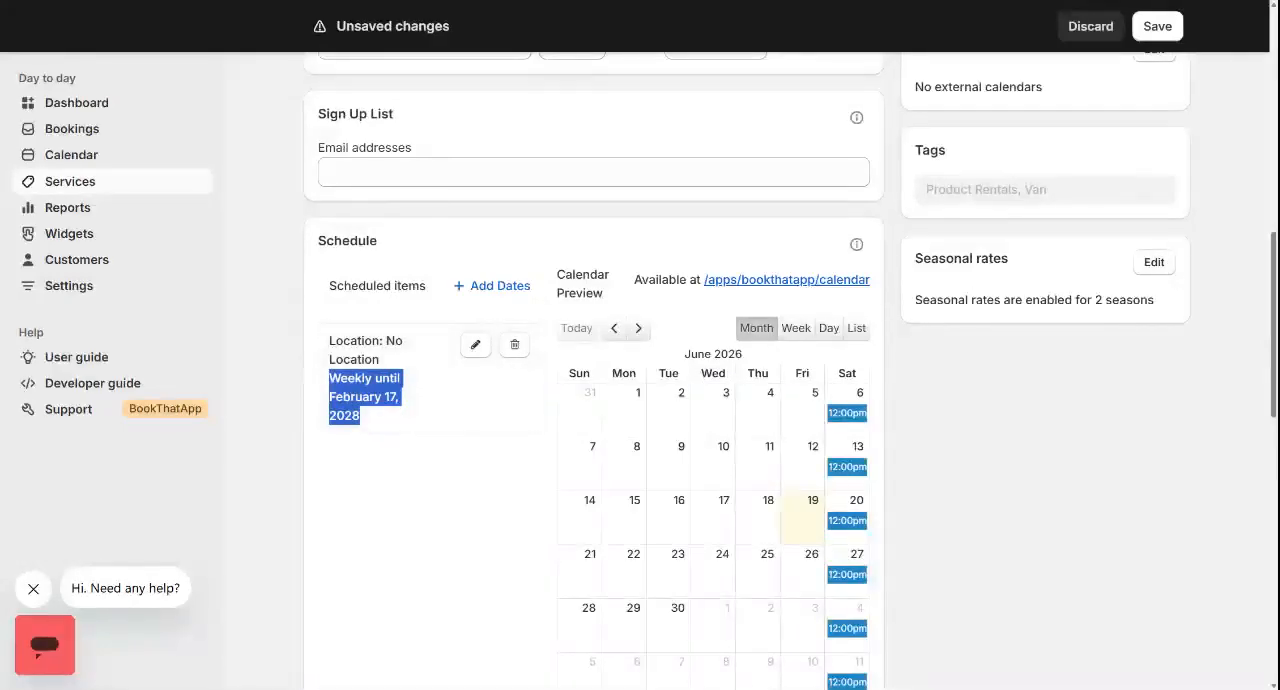
click(1090, 26)
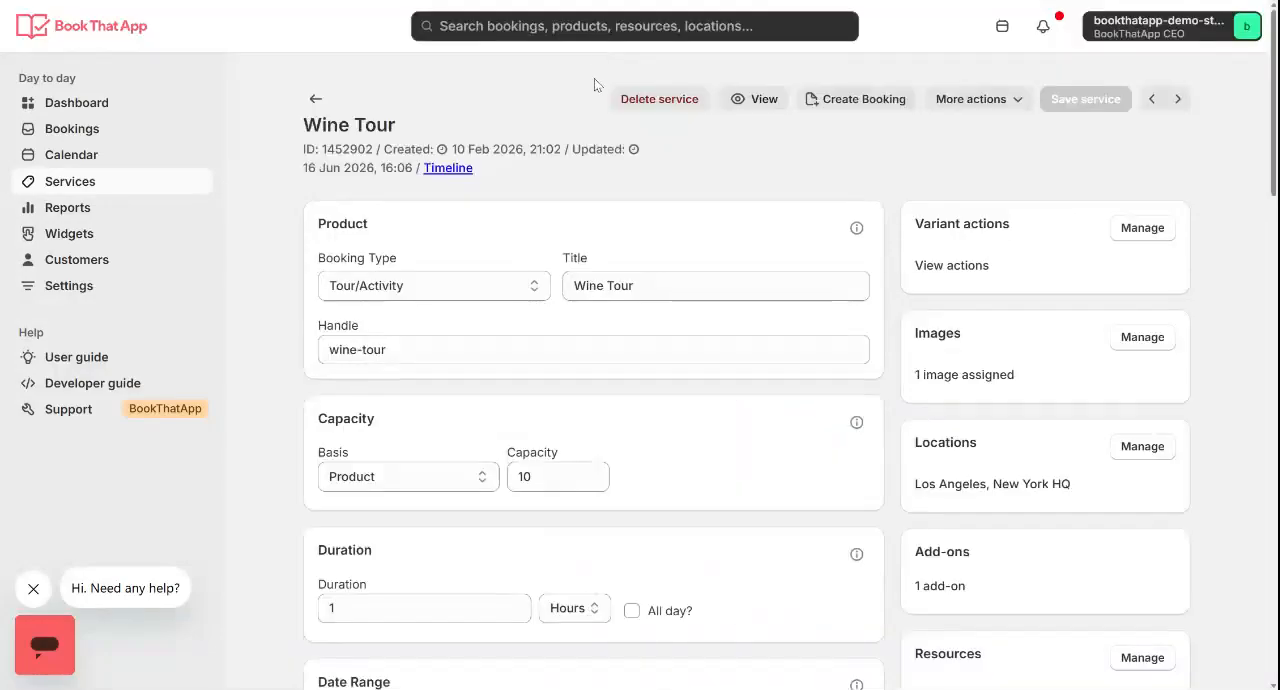
Show the help explanation for the Wine Tour's Duration setting
scroll(450, 280, down, 2)
mouse_move(856, 381)
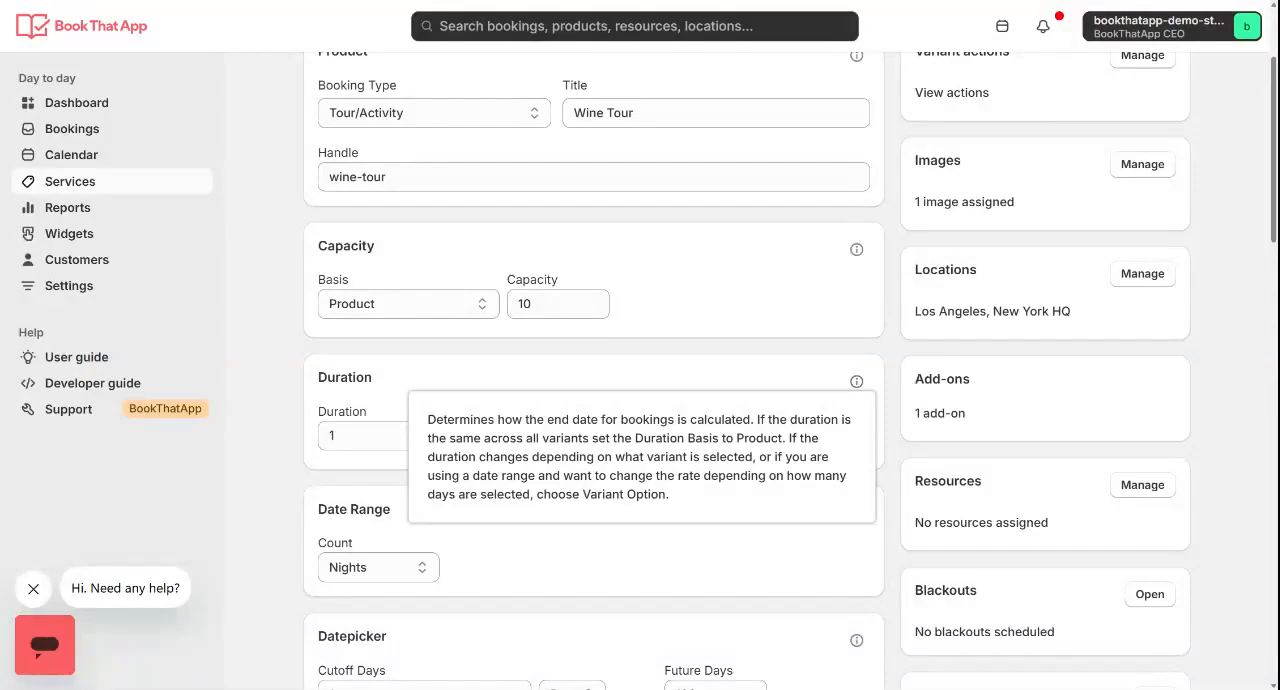
scroll(800, 309, up, 1)
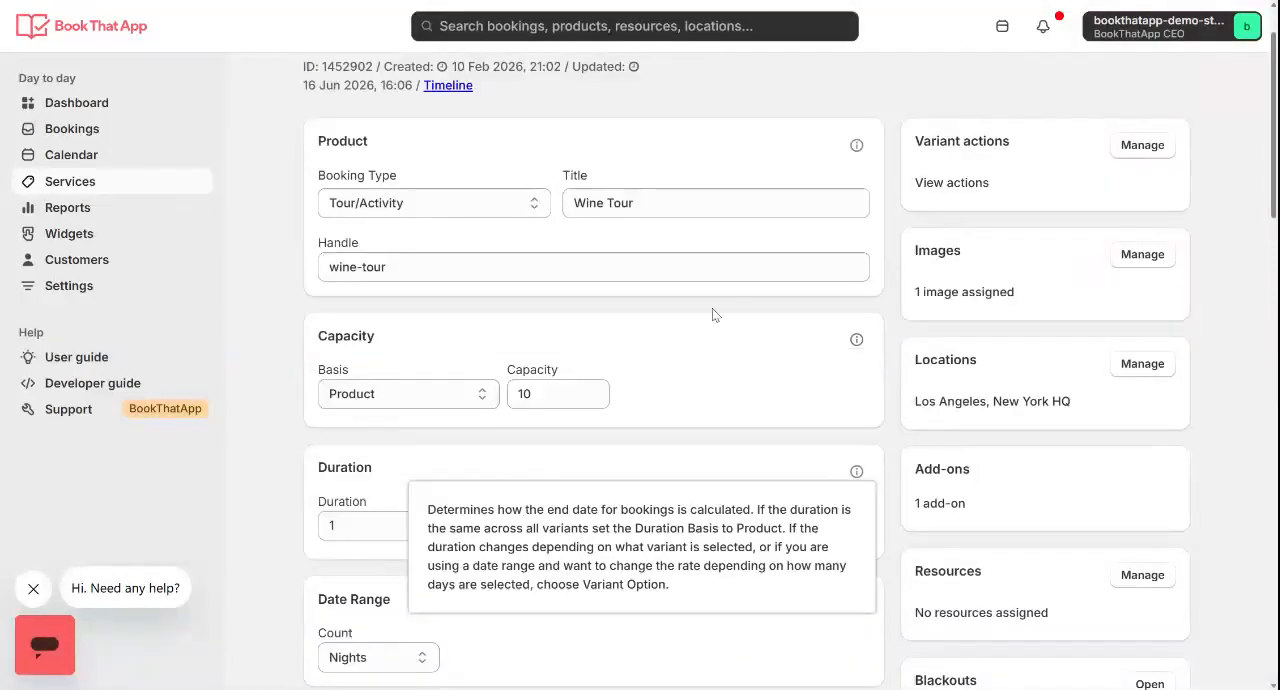
Open the help desk article linked from the Capacity setting's explanation and skim its sections on how capacity works
mouse_move(857, 343)
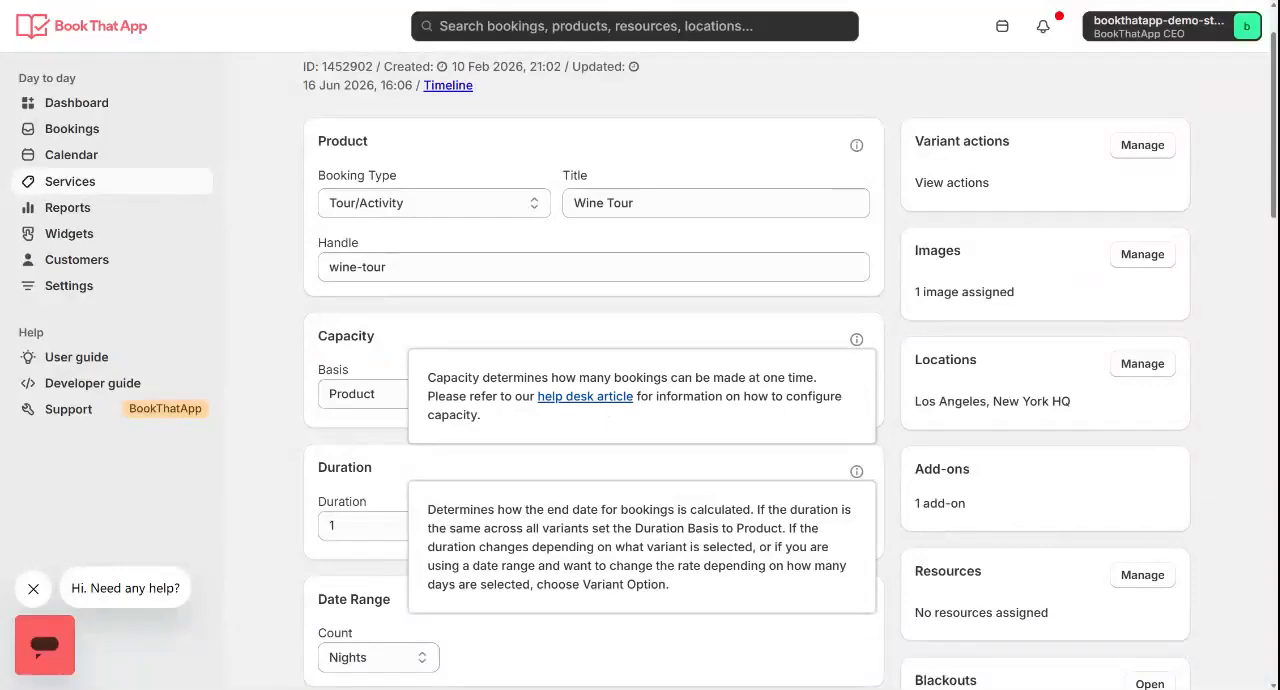
click(585, 397)
scroll(640, 400, down, 10)
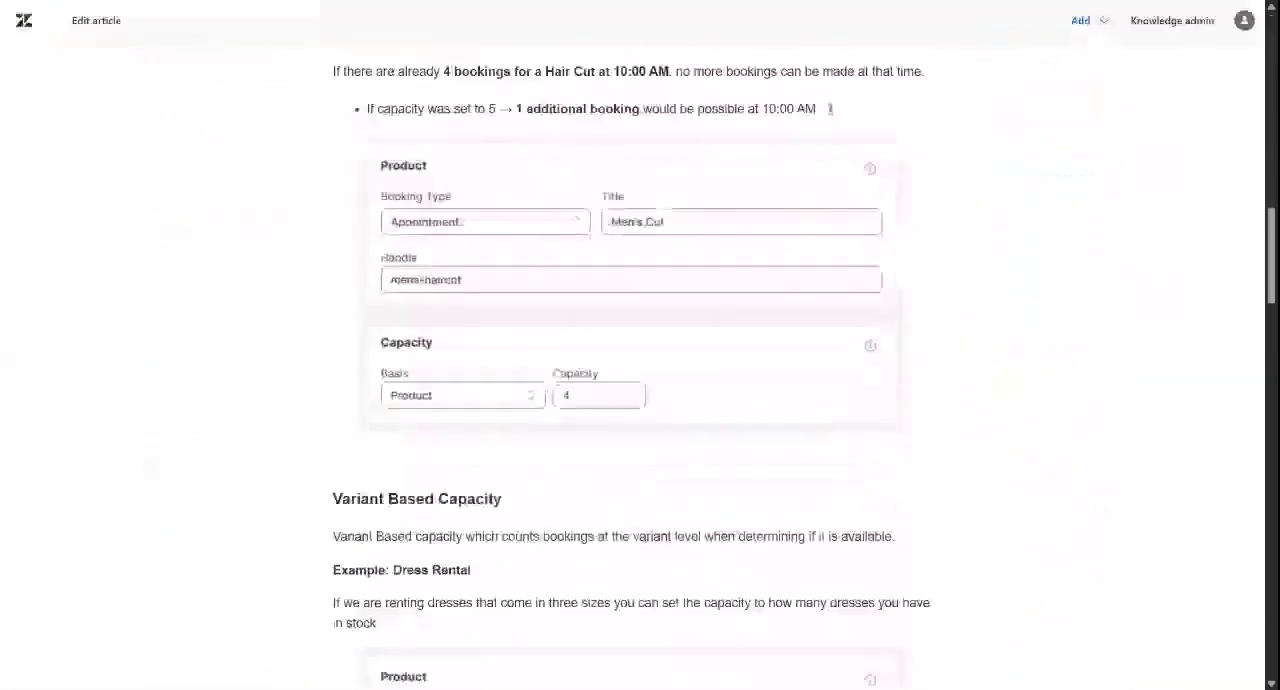
scroll(640, 400, up, 6)
scroll(640, 400, down, 12)
scroll(640, 400, up, 20)
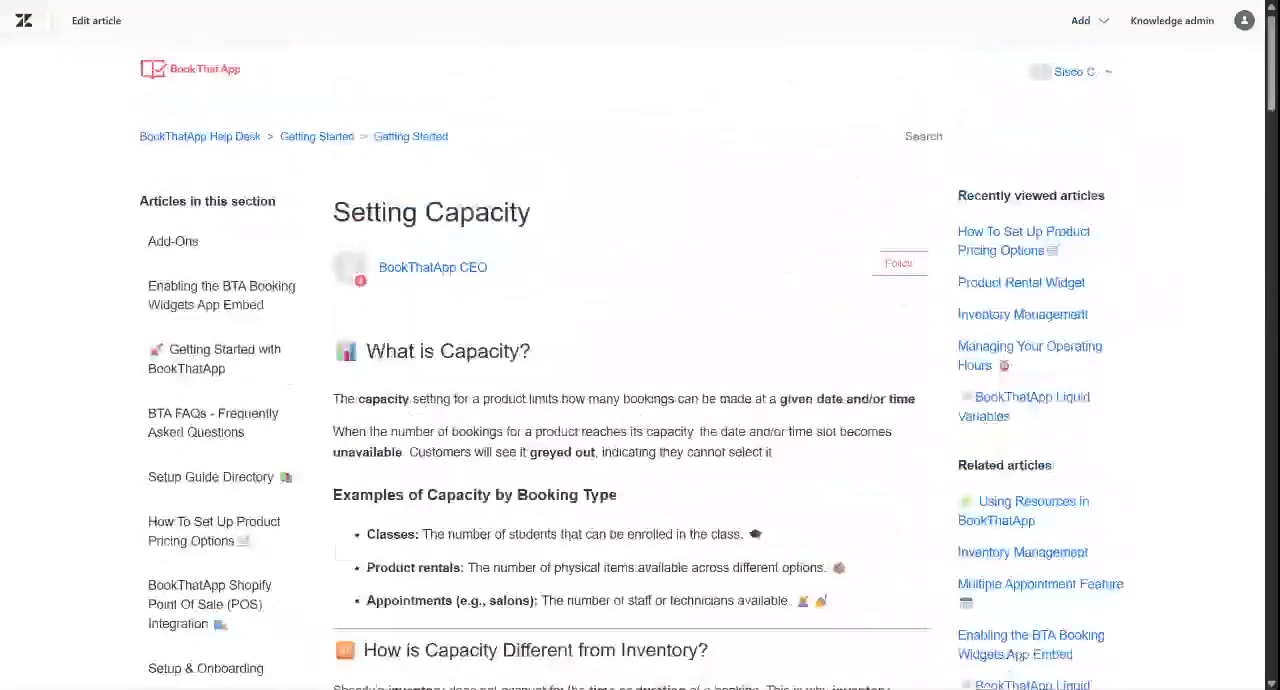